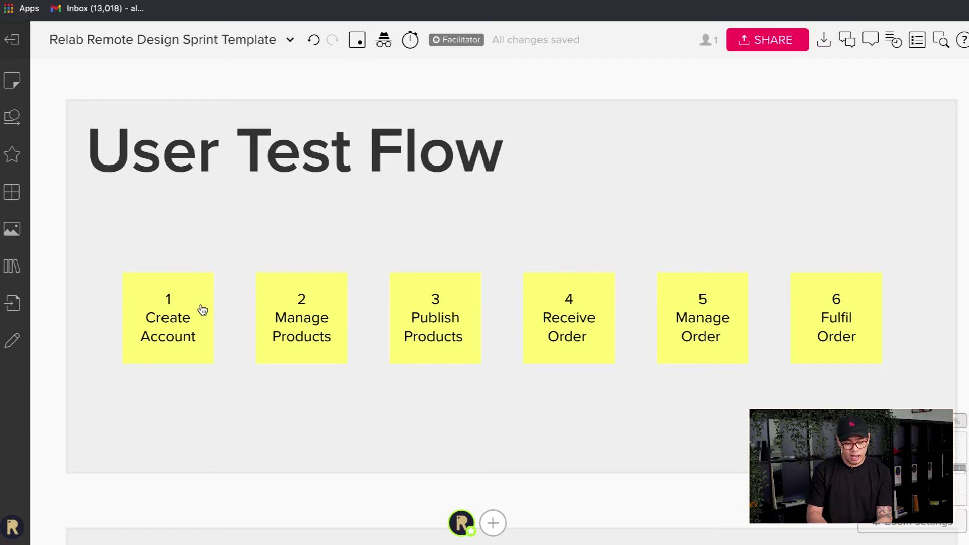
- Scroll down to the Component Library board, then select and deselect its Text nav bar
scroll(228, 301, "down", 5)
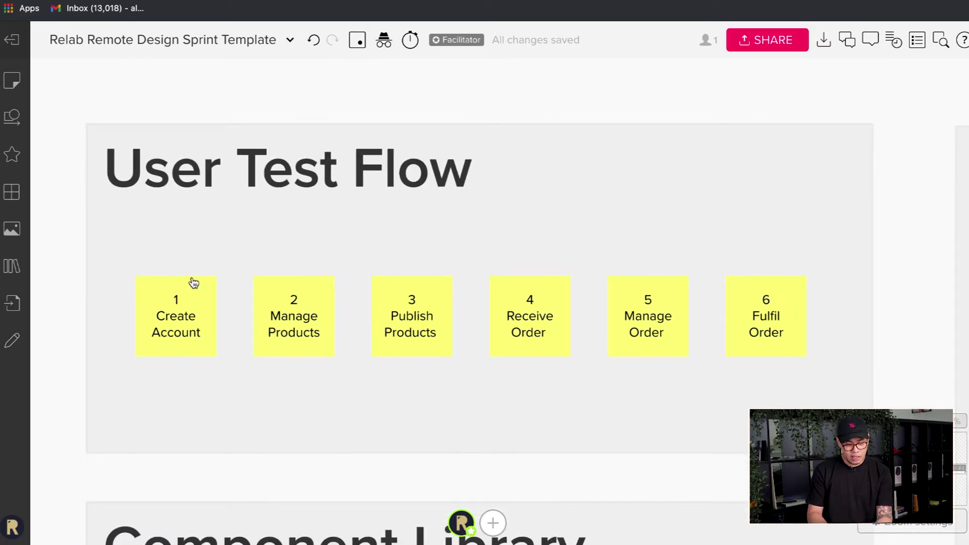
scroll(193, 282, "up", 1)
scroll(399, 276, "up", 1)
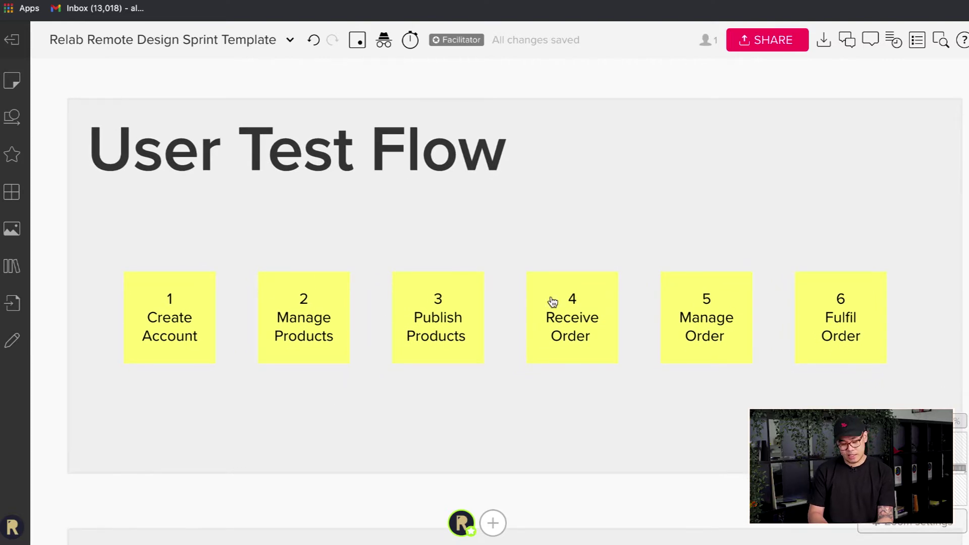
scroll(558, 296, "down", 2)
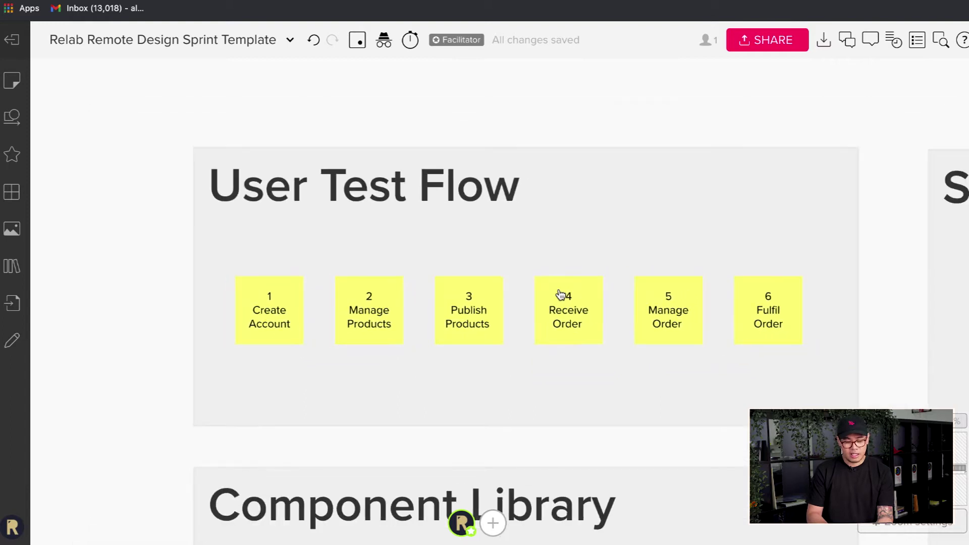
scroll(559, 295, "down", 5)
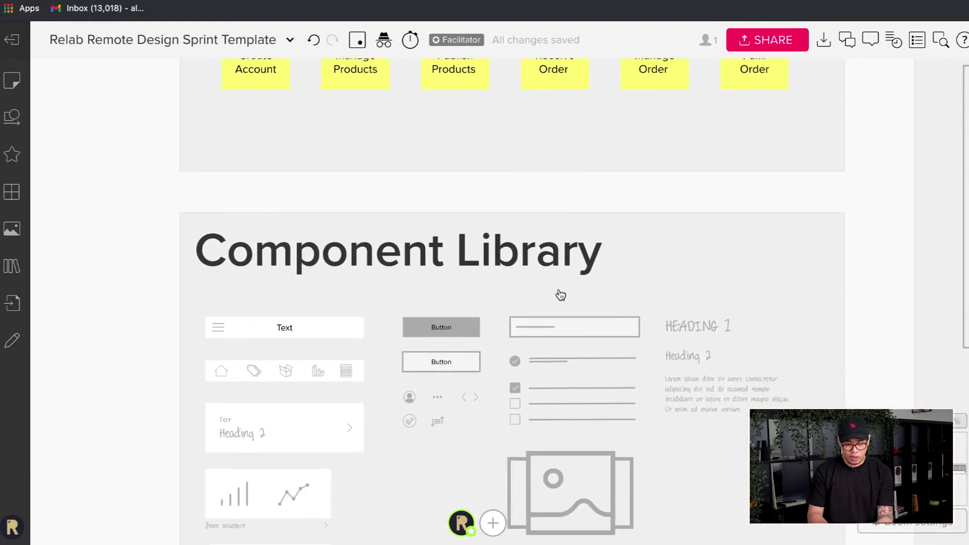
scroll(560, 295, "down", 3)
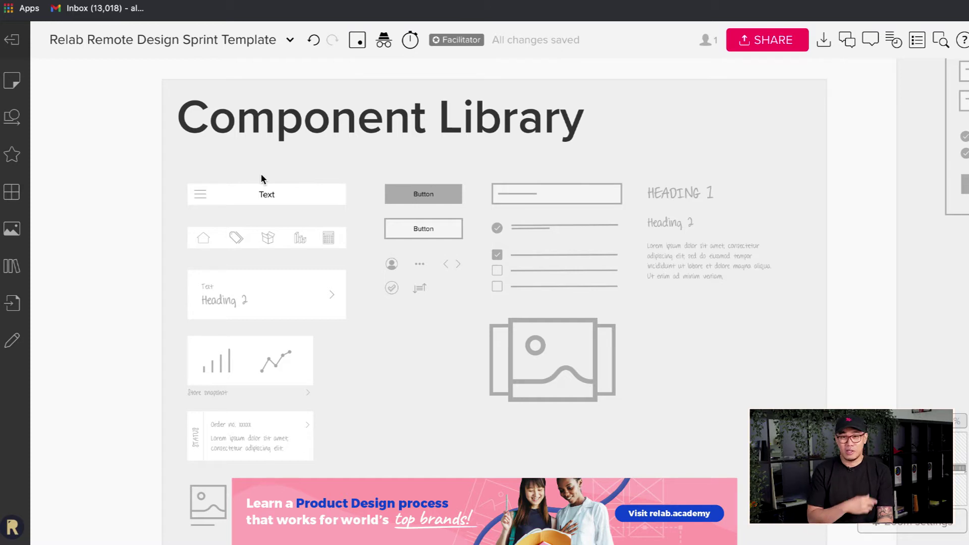
scroll(260, 173, "up", 3)
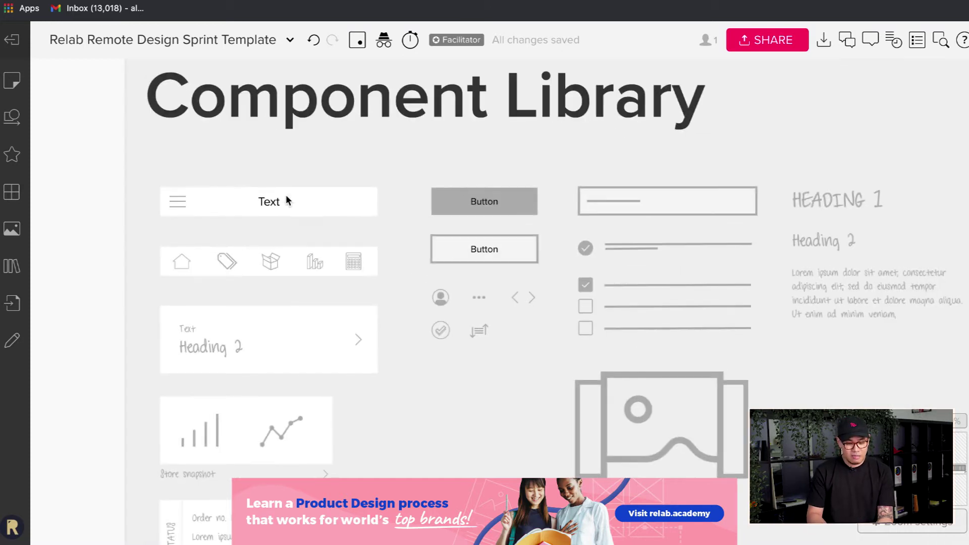
left_click(305, 216)
left_click(106, 247)
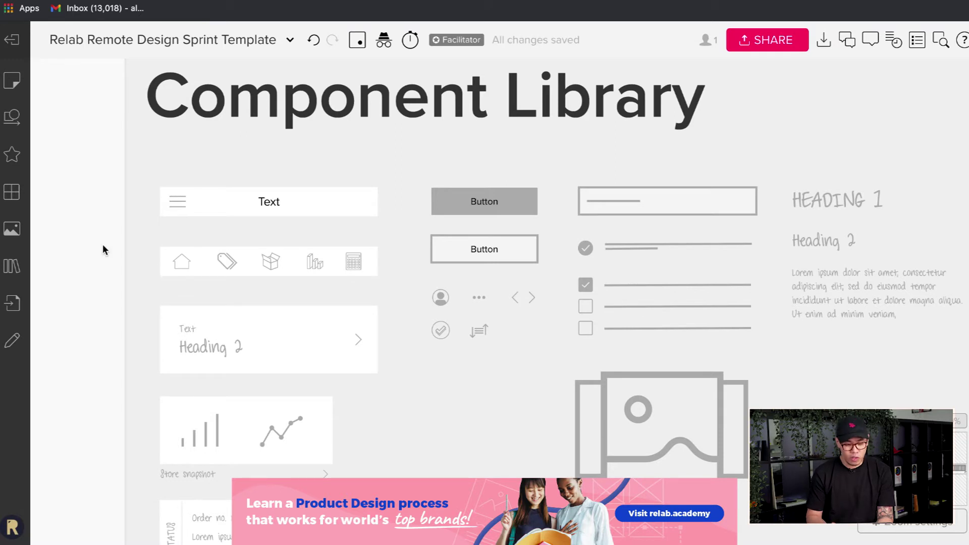
left_click(12, 156)
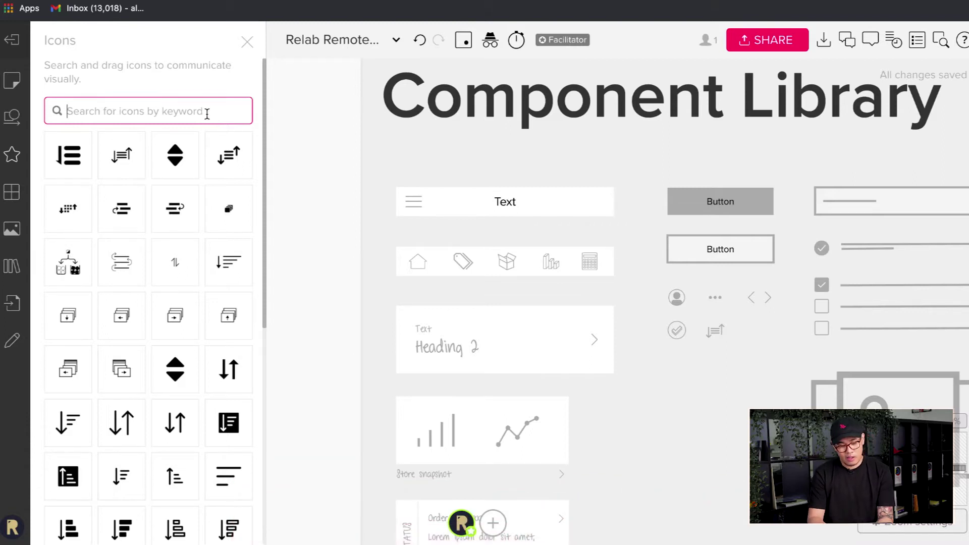
left_click(207, 111)
type("home")
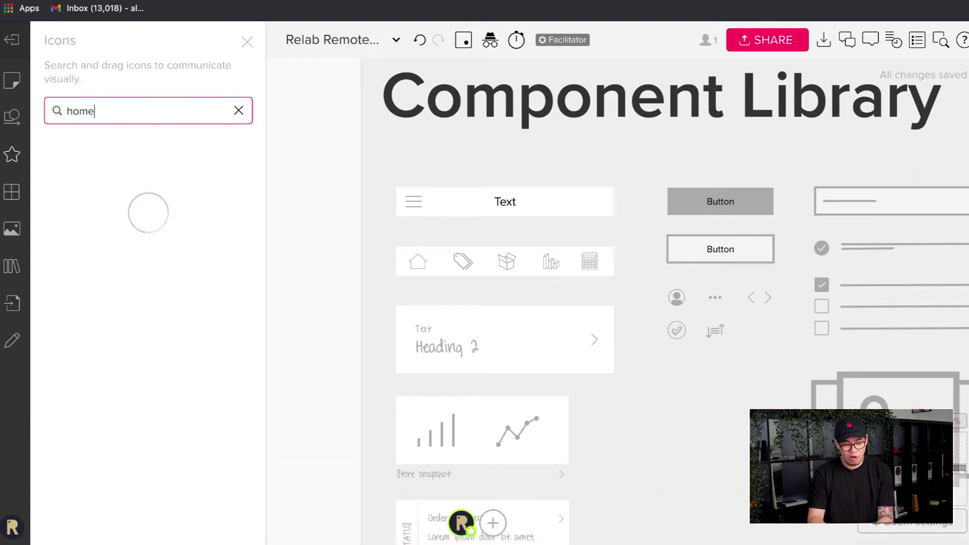
key("super+a")
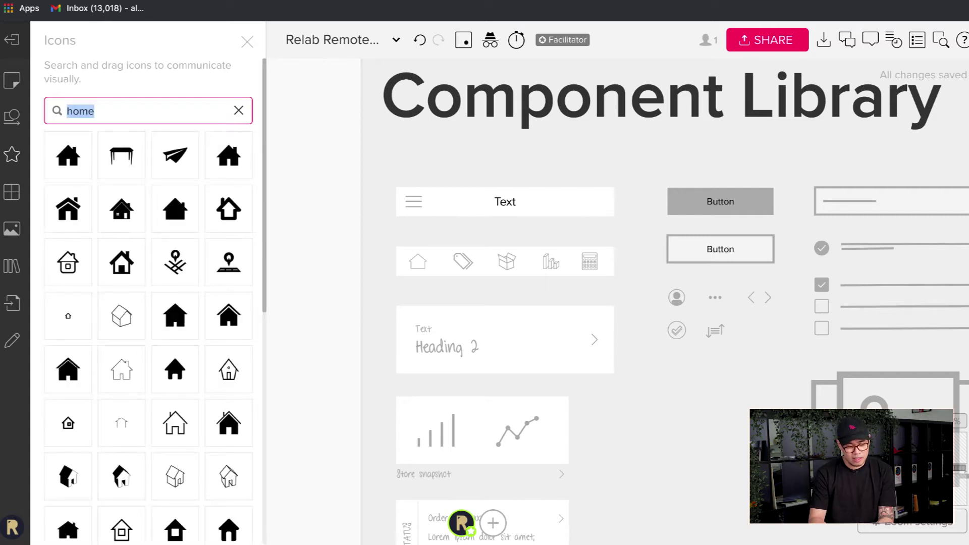
key("BackSpace")
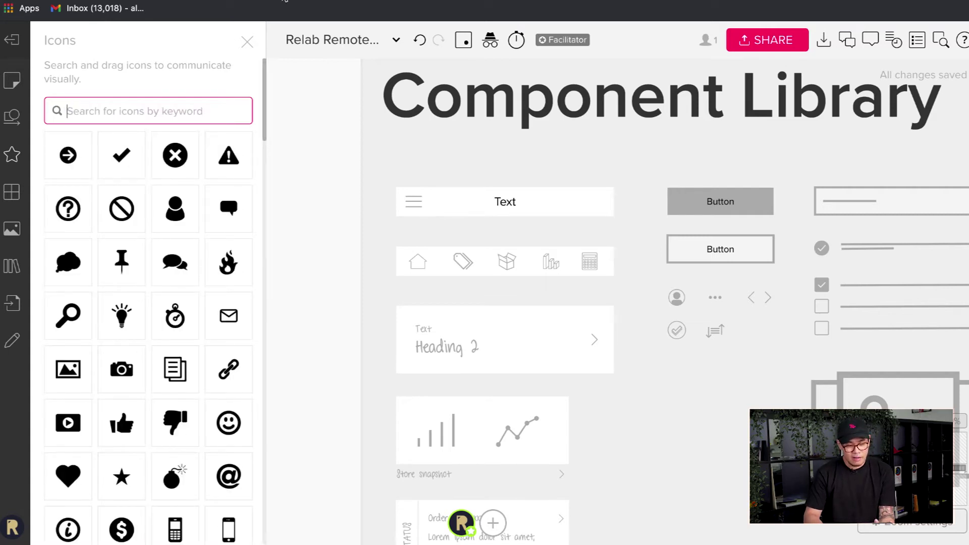
left_click(247, 42)
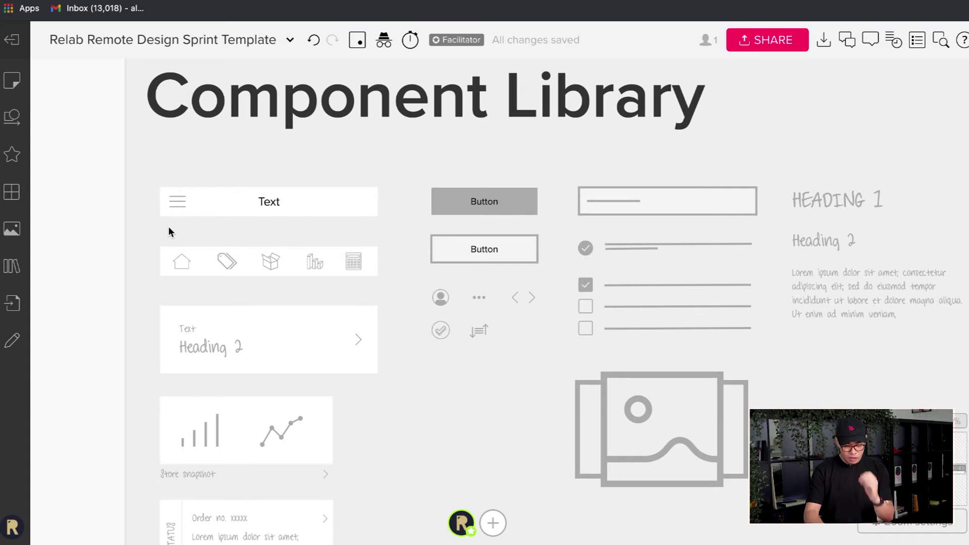
scroll(489, 271, "down", 2)
scroll(303, 192, "down", 2)
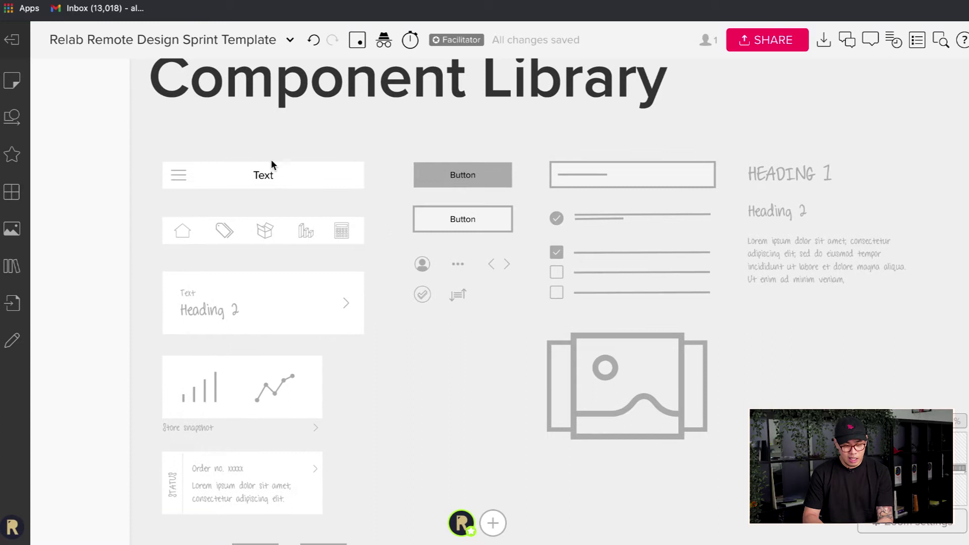
left_click(341, 241)
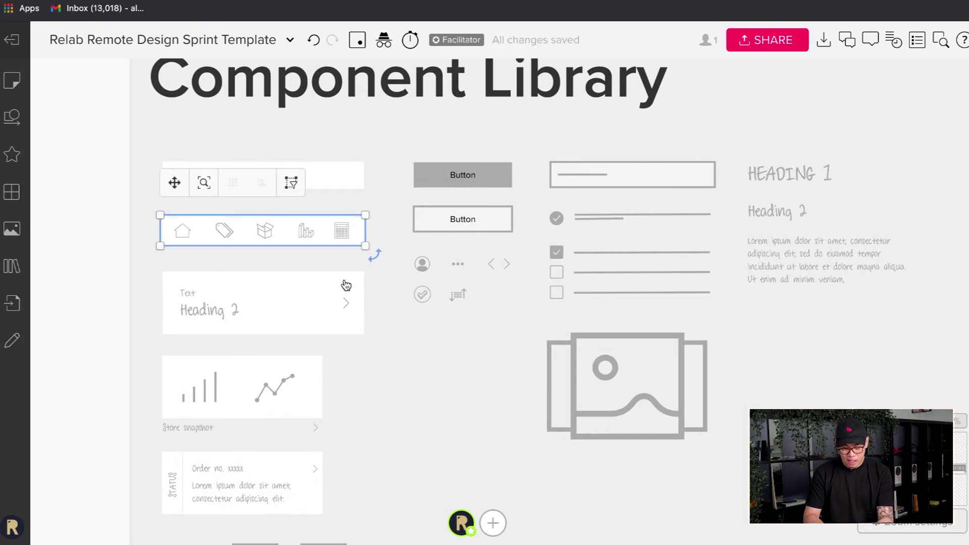
key("Escape")
scroll(698, 344, "down", 3)
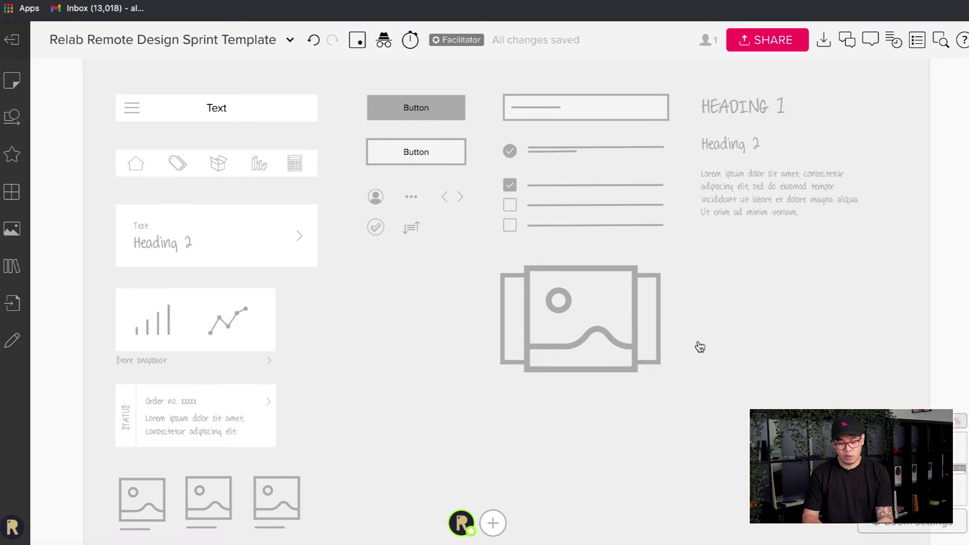
scroll(268, 440, "down", 5)
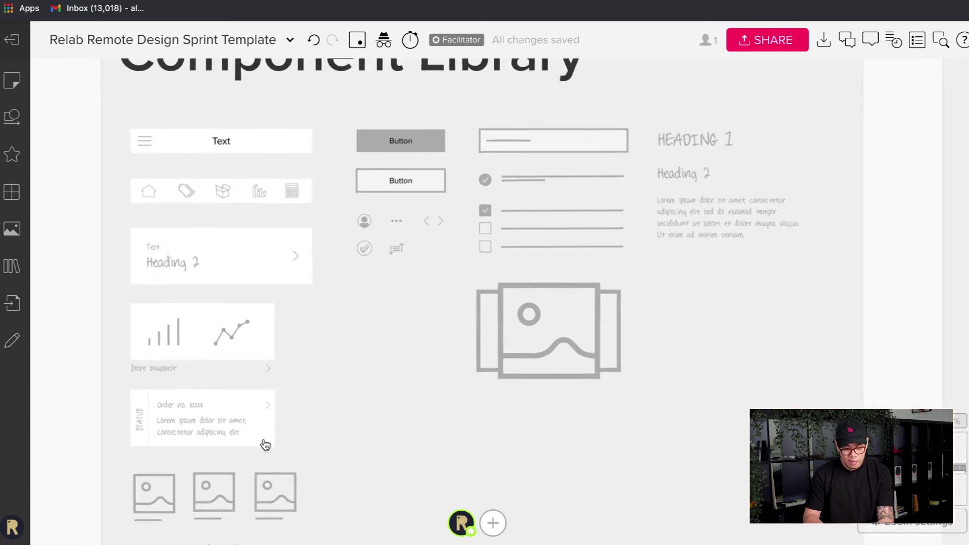
scroll(312, 414, "right", 1)
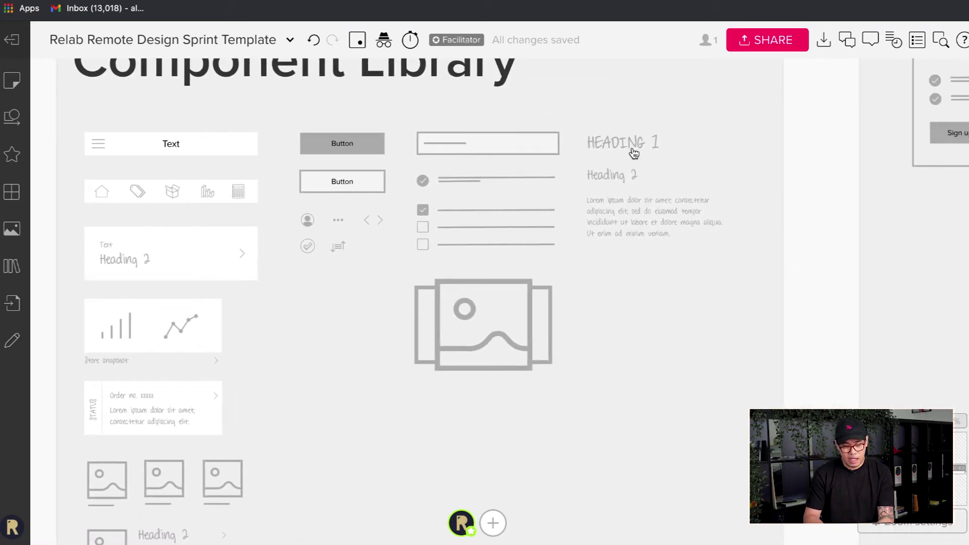
left_click(624, 180)
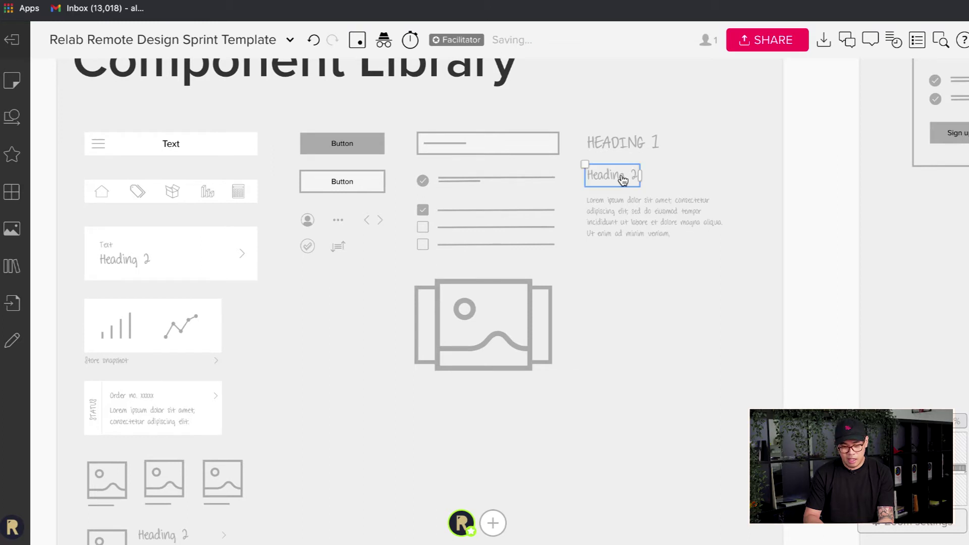
left_click(644, 233)
left_click(449, 149)
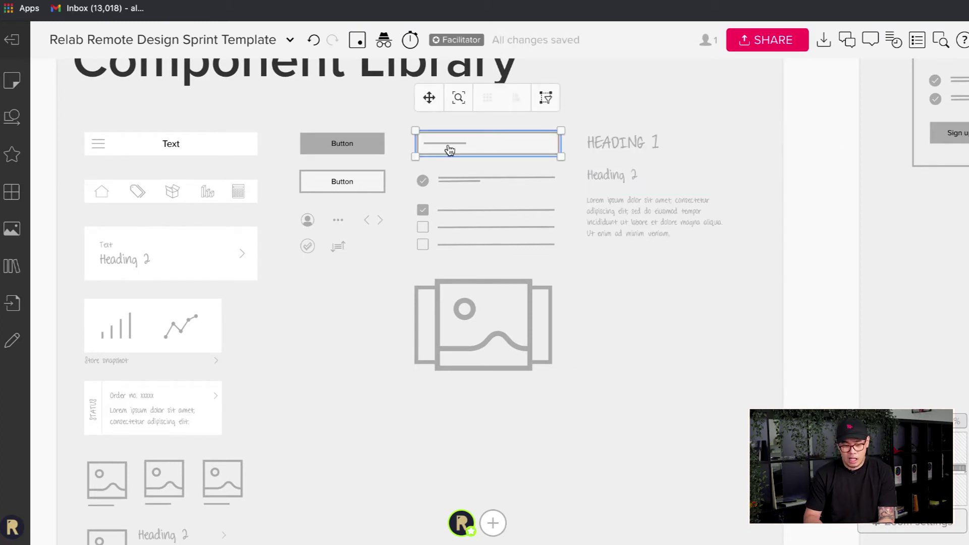
left_click(473, 188)
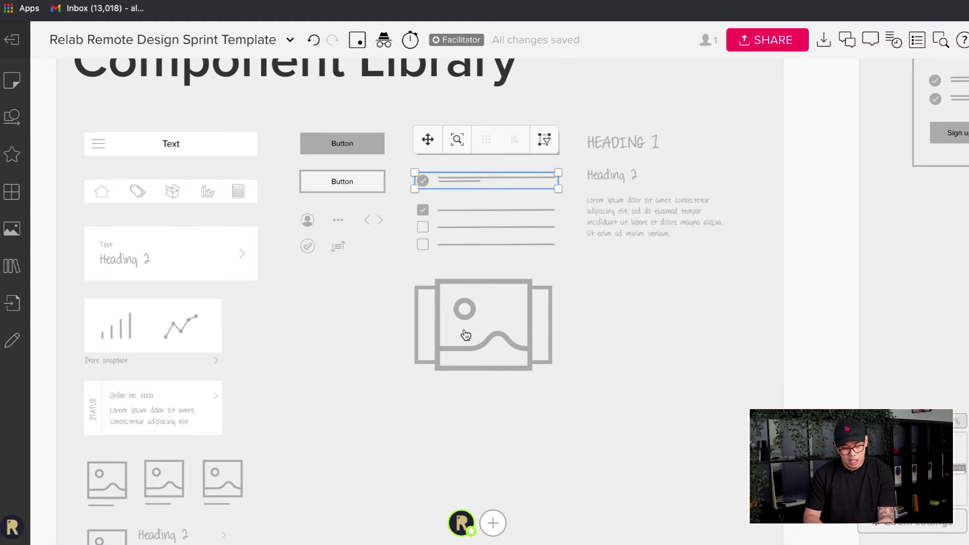
key("Escape")
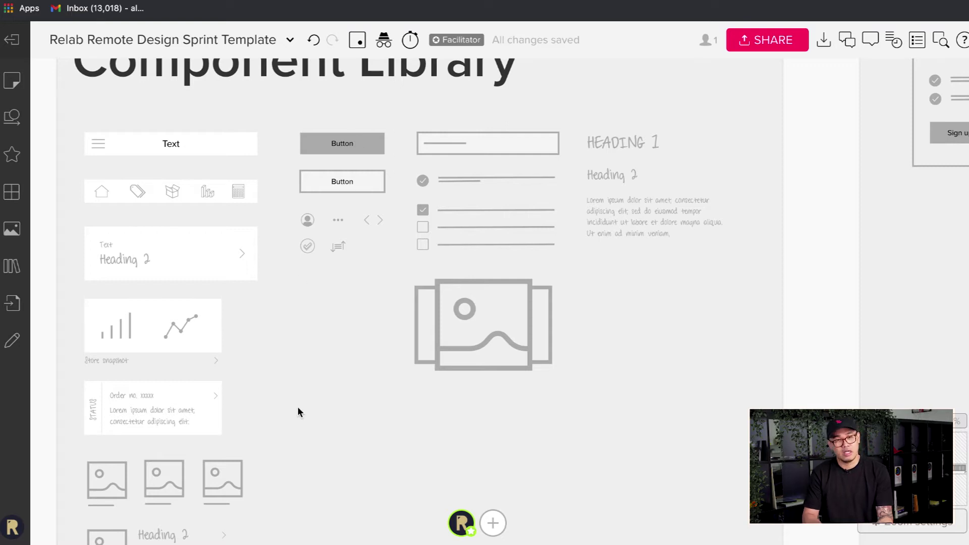
scroll(487, 399, "down", 3)
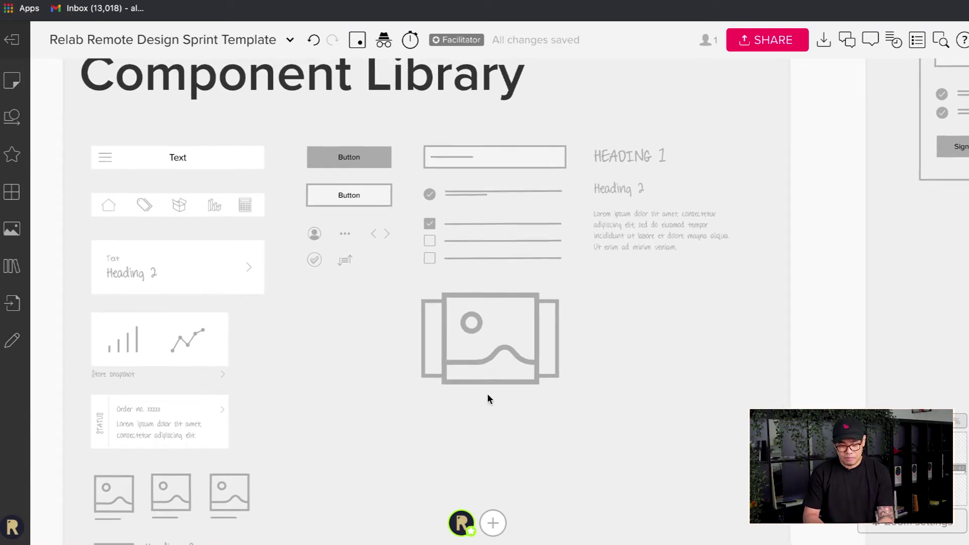
scroll(488, 399, "up", 5)
scroll(488, 399, "right", 5)
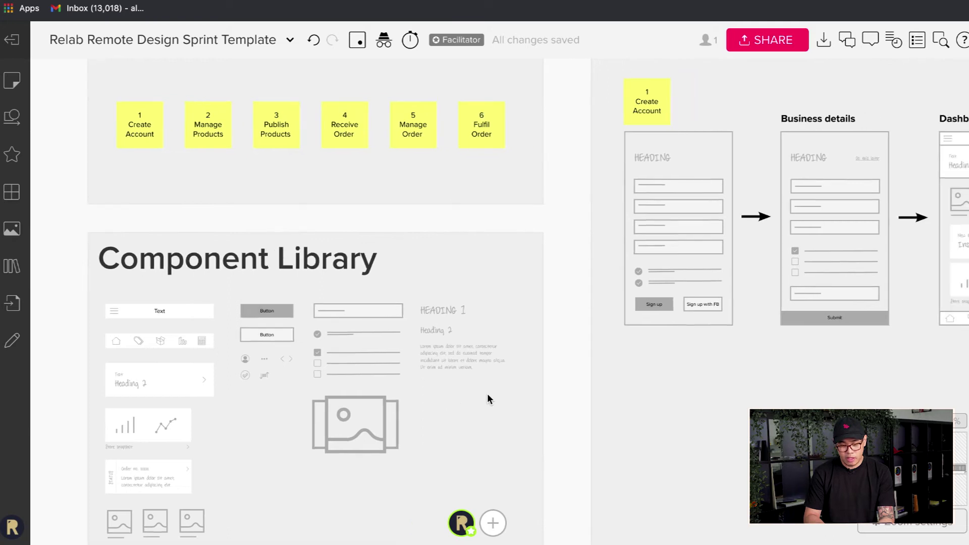
scroll(488, 399, "right", 3)
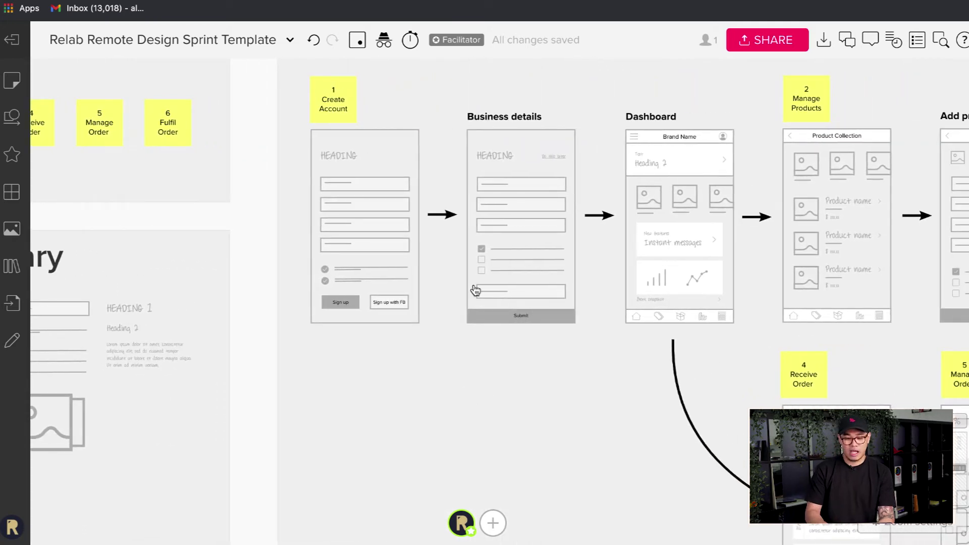
scroll(475, 290, "down", 5)
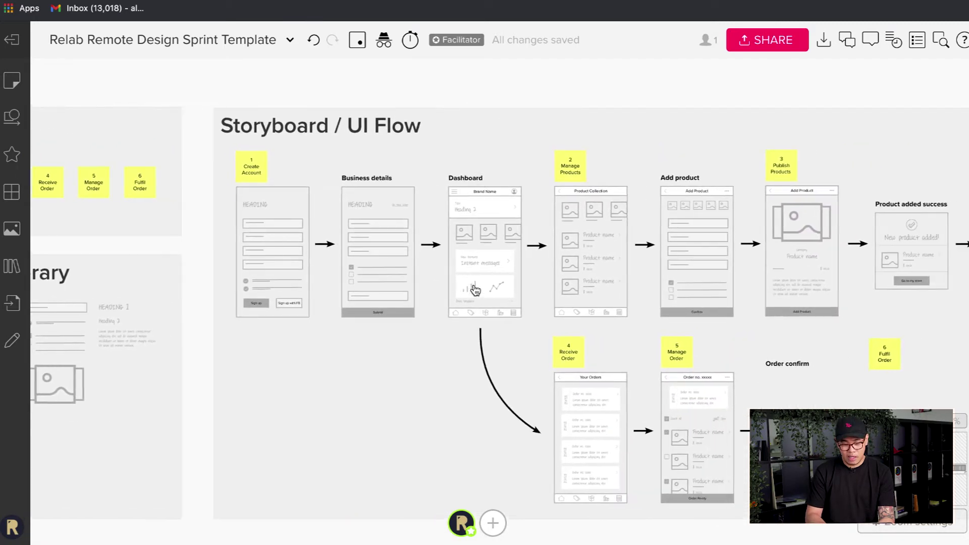
scroll(475, 290, "right", 5)
scroll(364, 229, "down", 1)
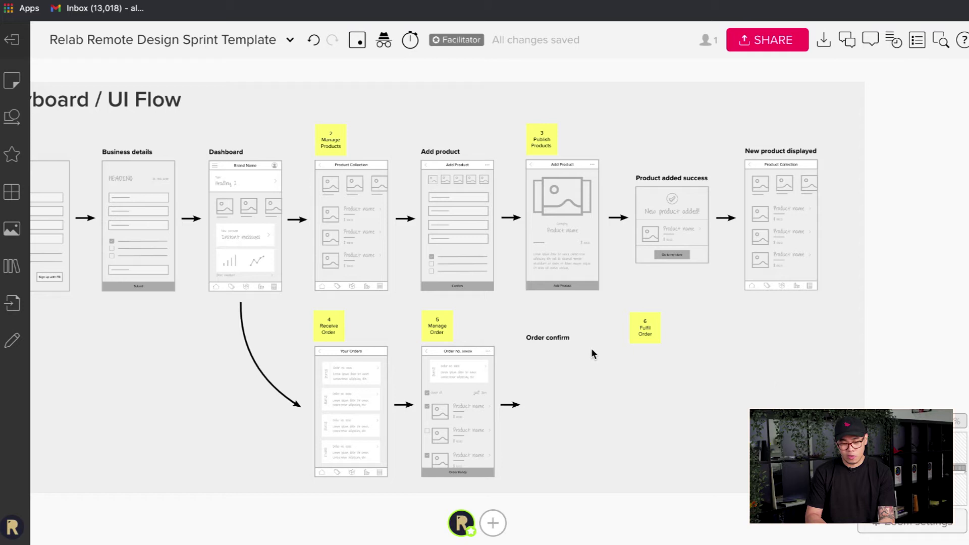
scroll(592, 347, "left", 2)
scroll(591, 347, "down", 1)
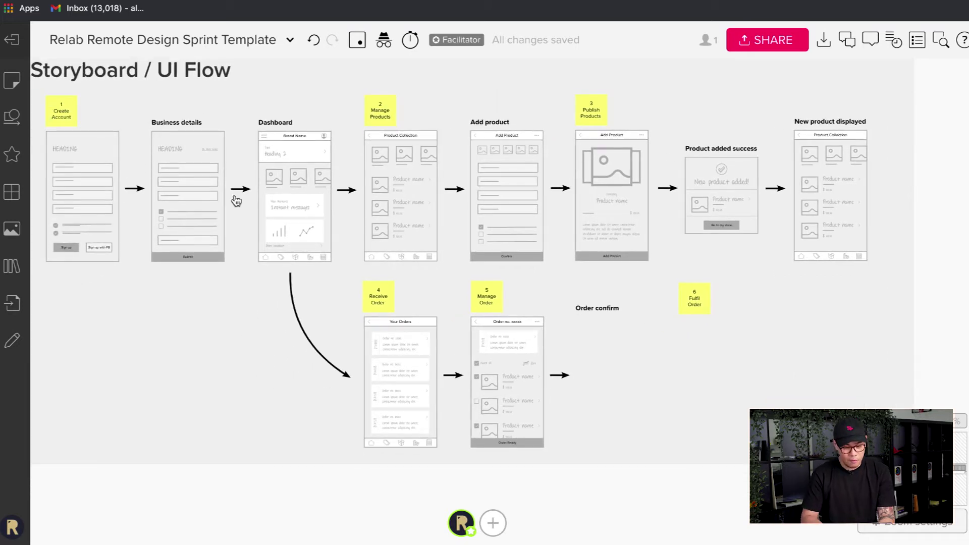
scroll(236, 201, "left", 4)
scroll(237, 201, "up", 2)
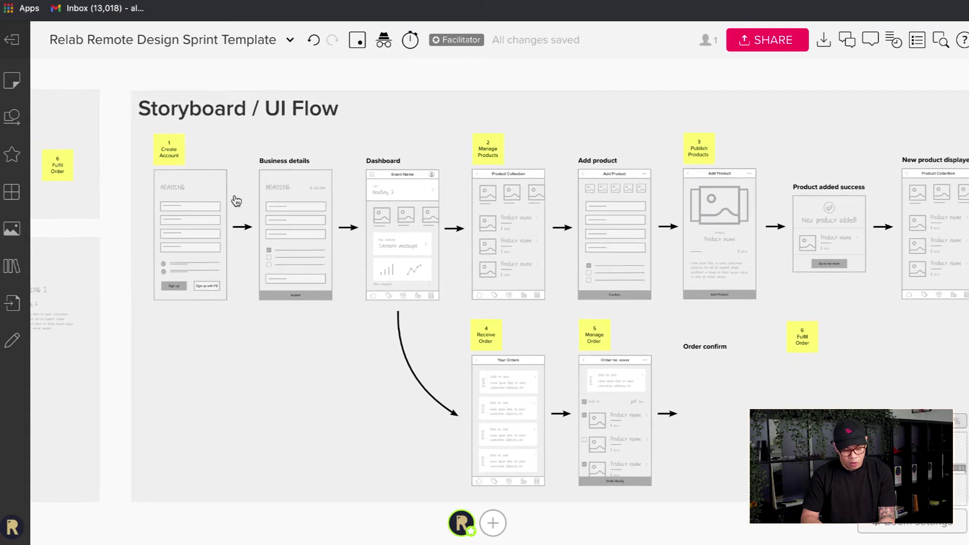
scroll(237, 199, "left", 6)
scroll(245, 195, "up", 3)
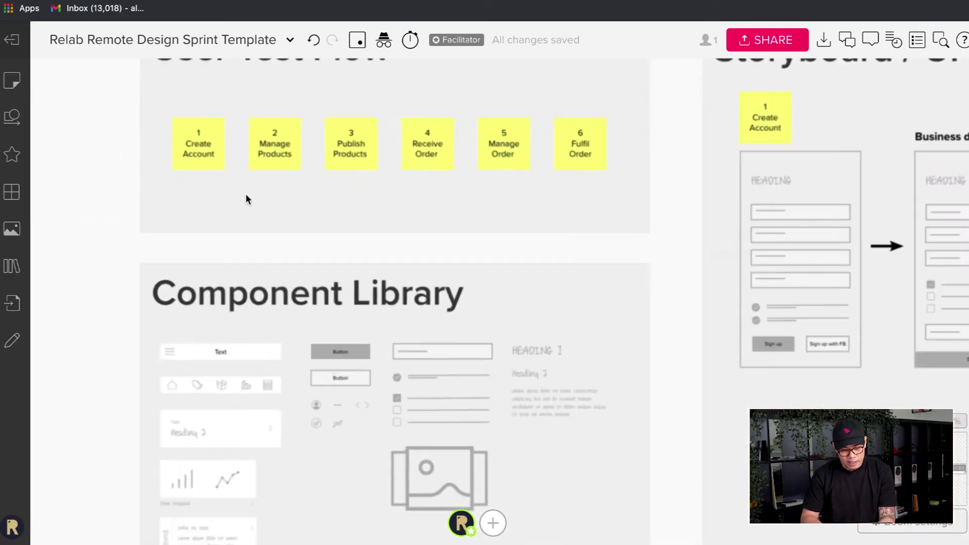
scroll(247, 199, "up", 2)
scroll(357, 188, "right", 4)
scroll(357, 188, "up", 3)
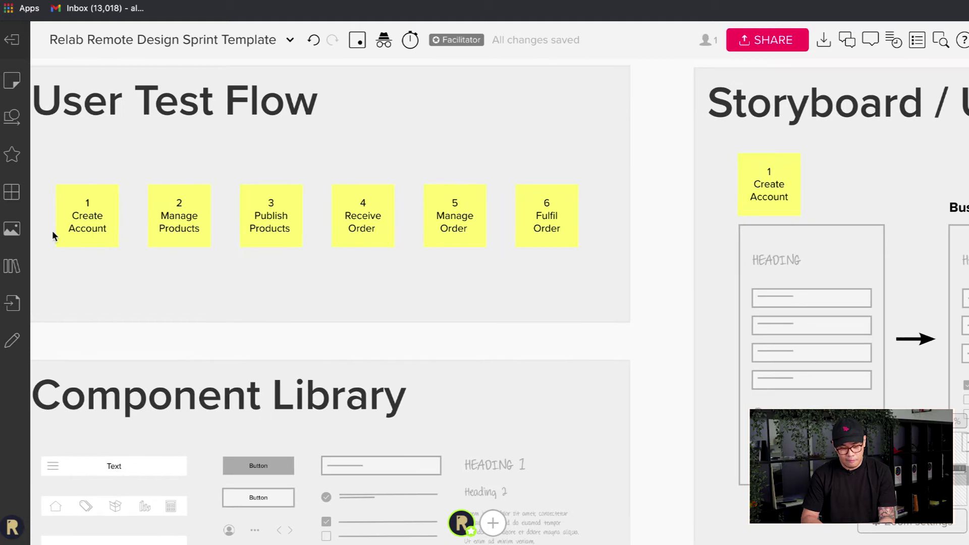
scroll(346, 251, "right", 4)
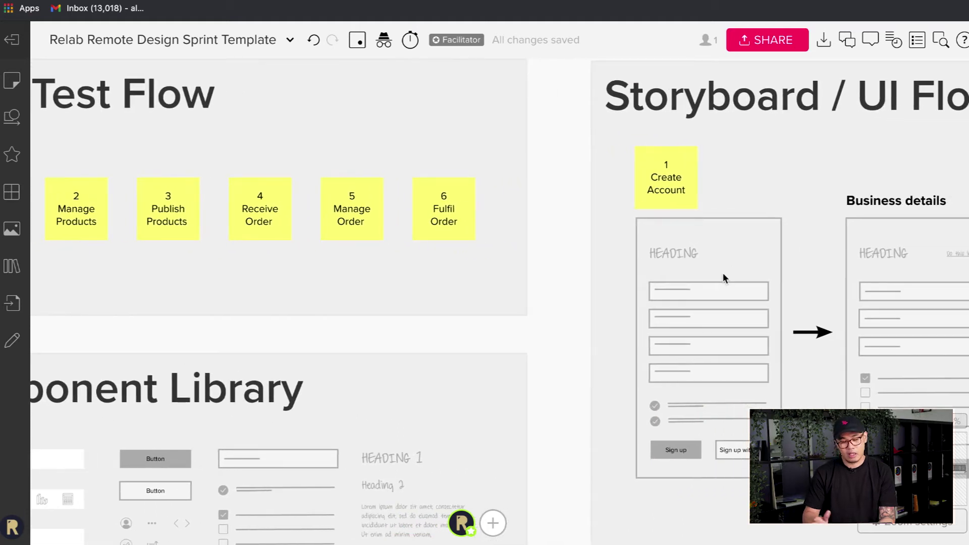
scroll(720, 274, "down", 1)
scroll(719, 275, "right", 5)
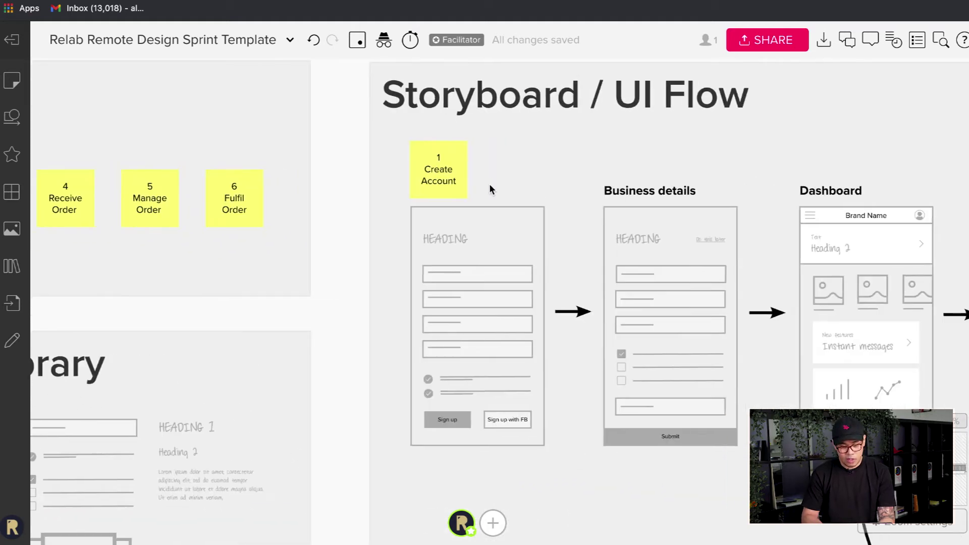
scroll(443, 183, "down", 1)
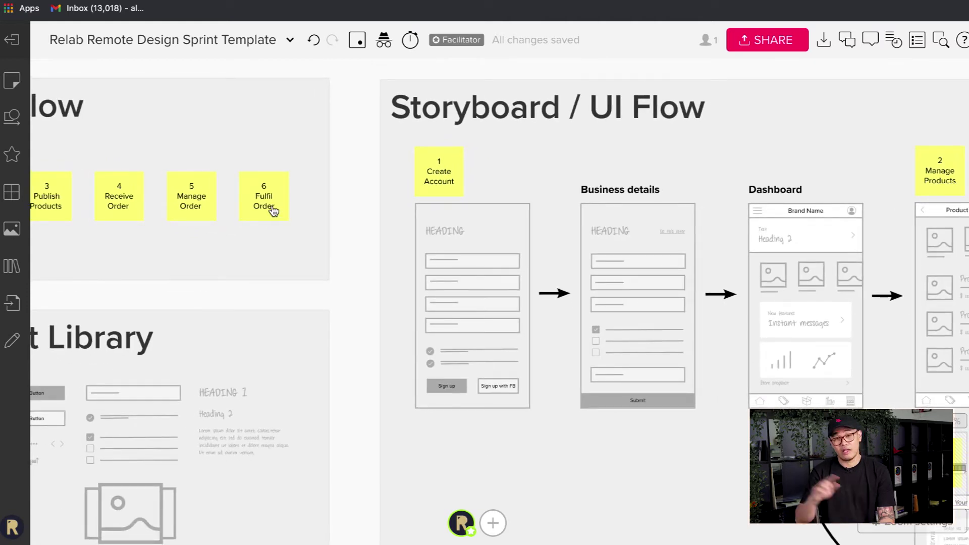
scroll(271, 209, "up", 3)
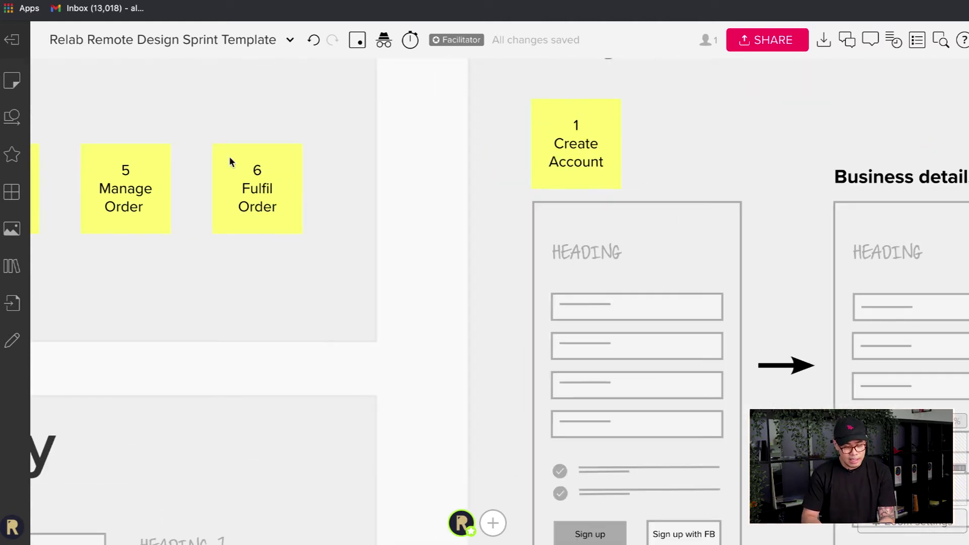
scroll(252, 224, "down", 3)
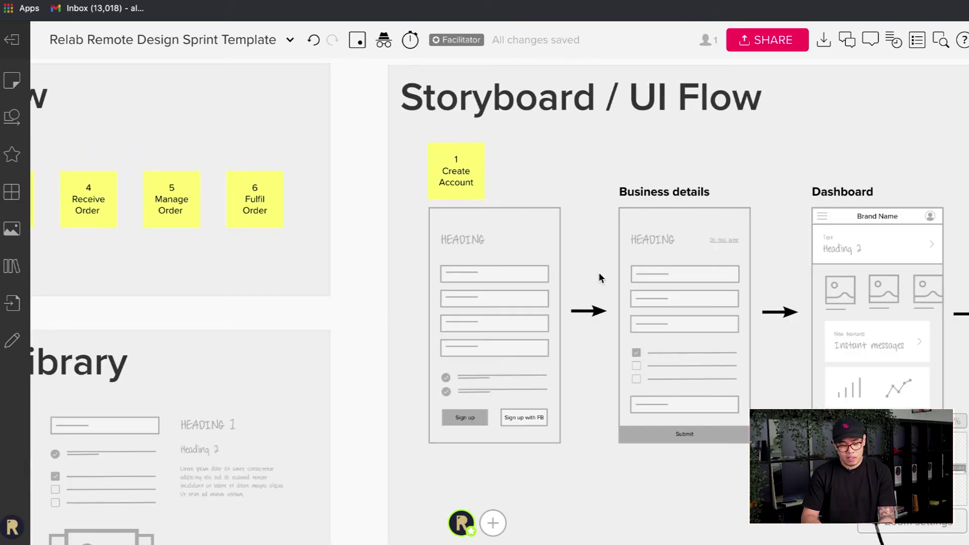
scroll(776, 289, "down", 1)
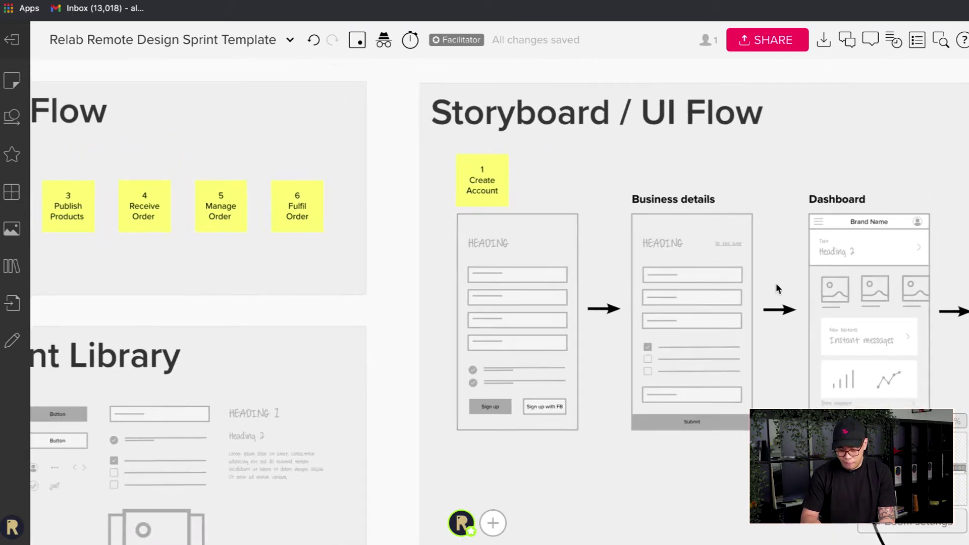
scroll(776, 288, "right", 5)
scroll(776, 288, "down", 5)
scroll(776, 287, "right", 5)
scroll(776, 288, "down", 3)
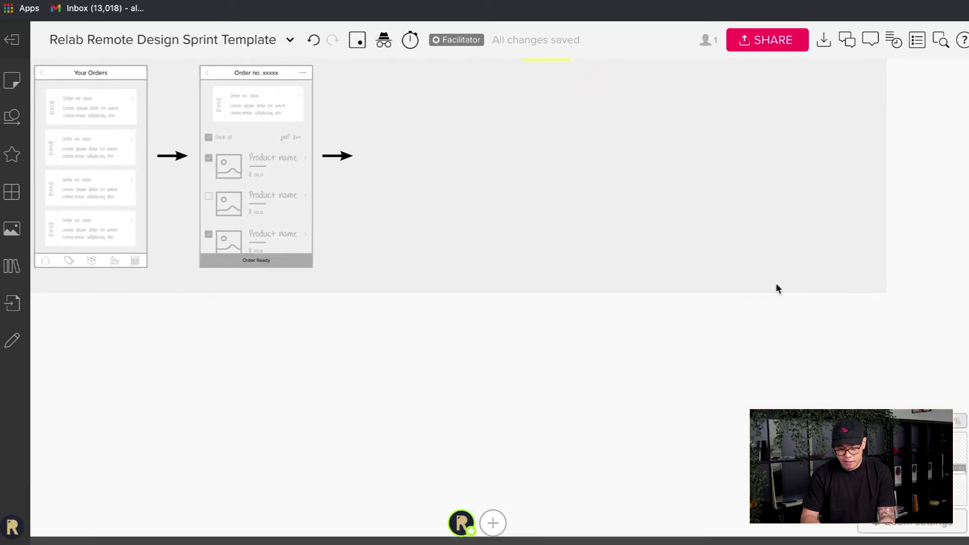
scroll(776, 288, "up", 5)
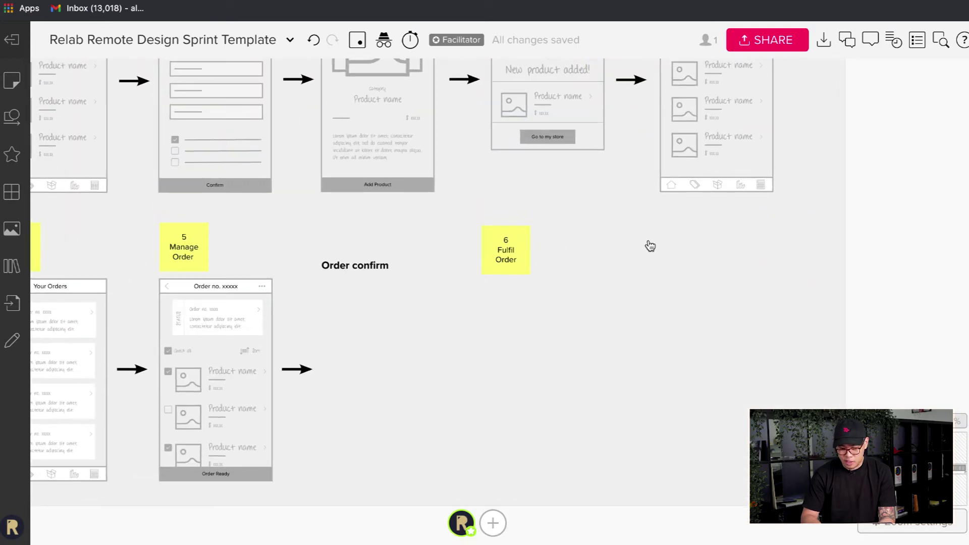
left_click_drag(649, 246, 746, 265)
key("ctrl+z")
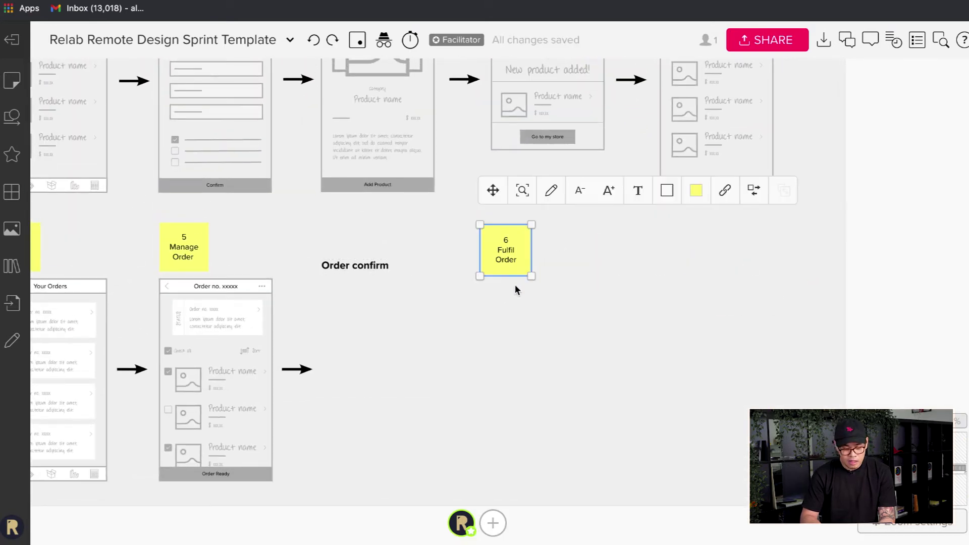
left_click(707, 329)
scroll(206, 295, "left", 5)
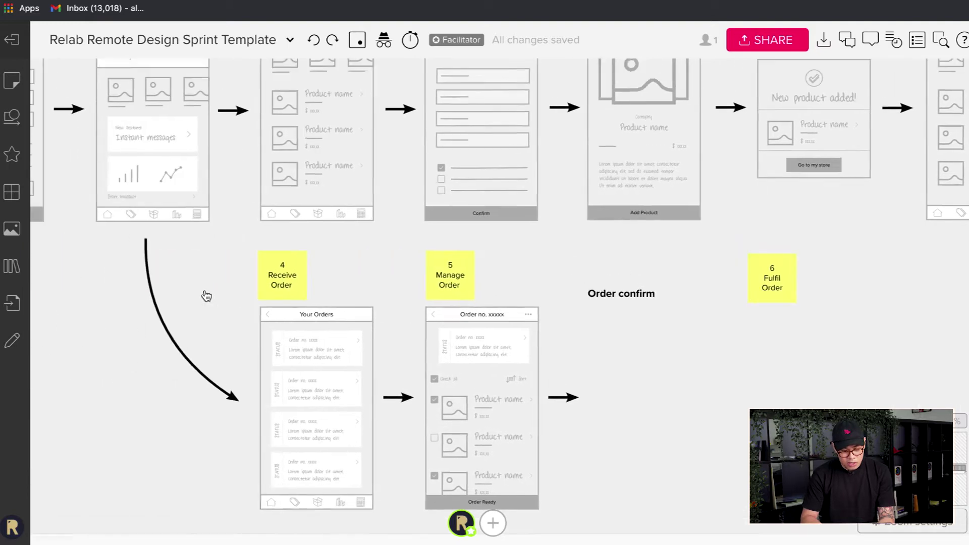
scroll(206, 296, "left", 5)
scroll(207, 296, "up", 3)
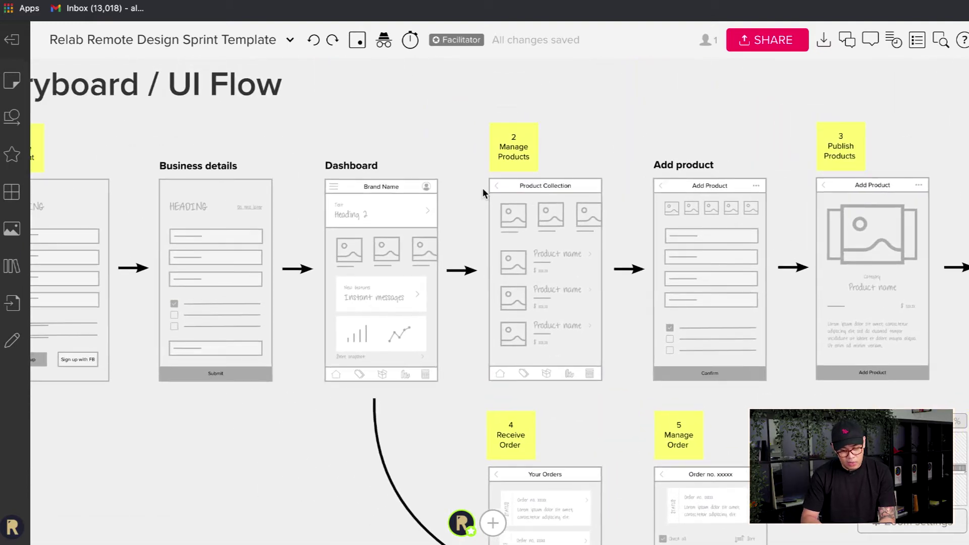
scroll(482, 187, "right", 3)
scroll(470, 160, "right", 3)
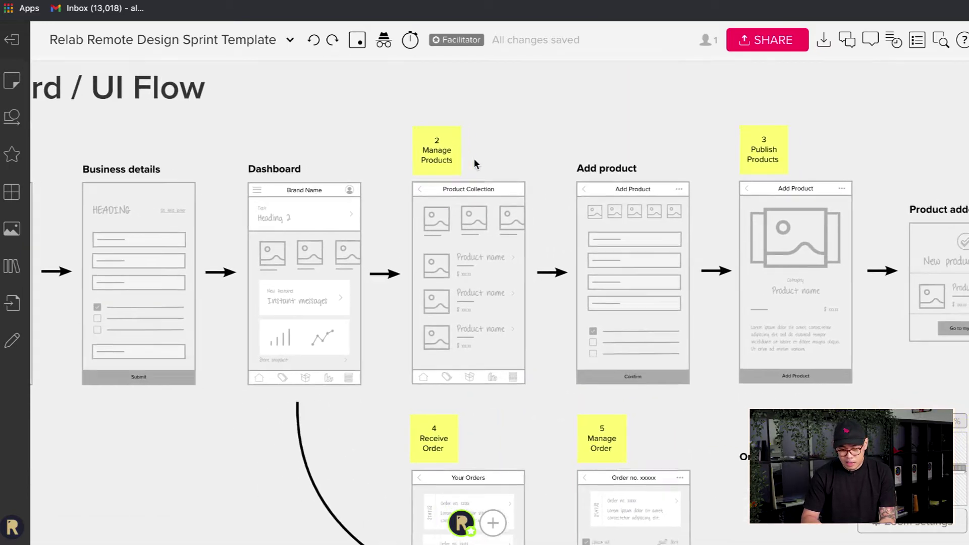
scroll(670, 184, "right", 4)
scroll(670, 183, "down", 2)
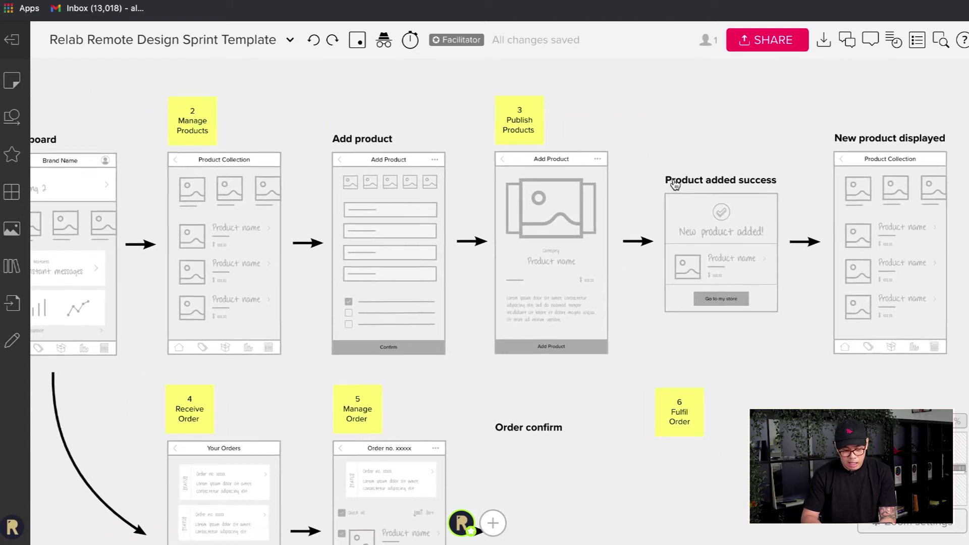
scroll(134, 515, "left", 2)
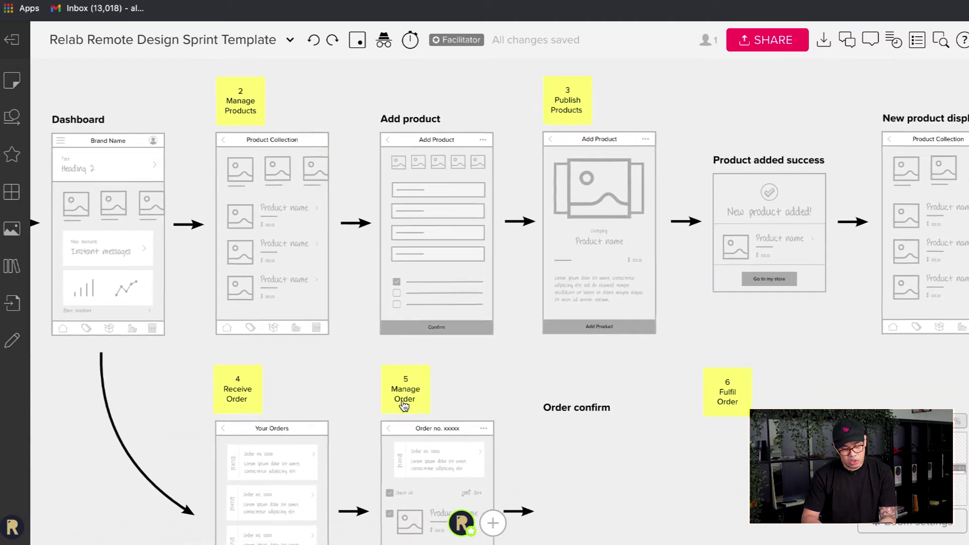
scroll(401, 404, "left", 6)
scroll(404, 406, "left", 2)
scroll(404, 406, "up", 1)
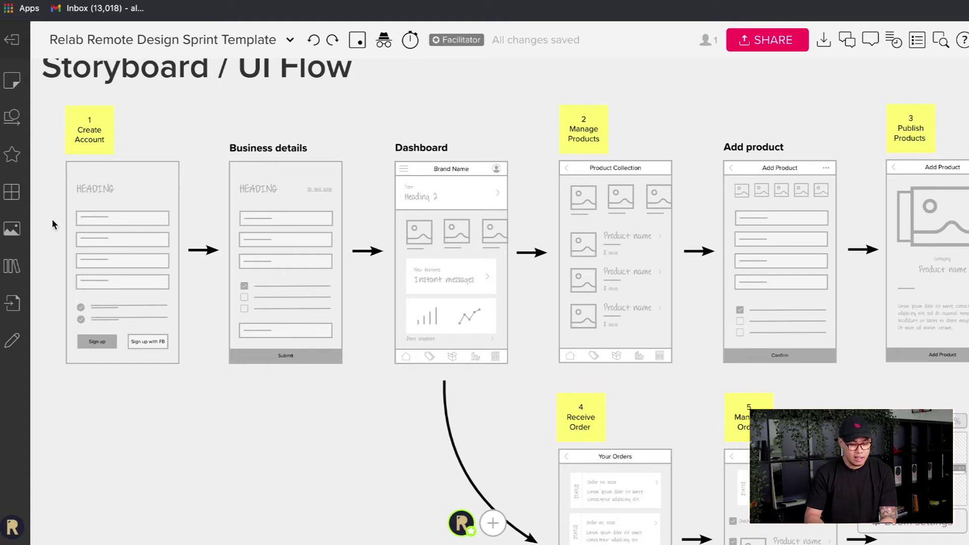
scroll(86, 197, "up", 5)
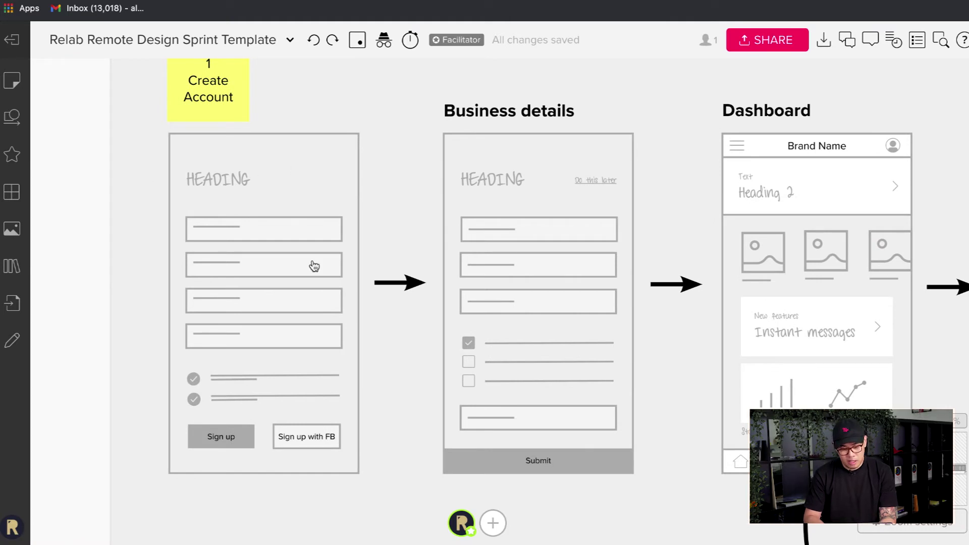
scroll(314, 266, "up", 1)
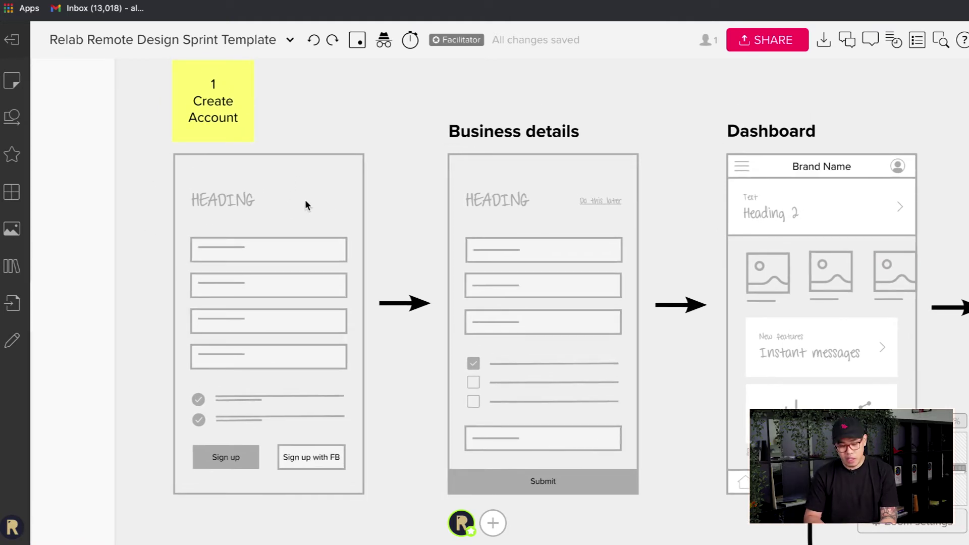
scroll(335, 197, "right", 5)
scroll(335, 198, "down", 2)
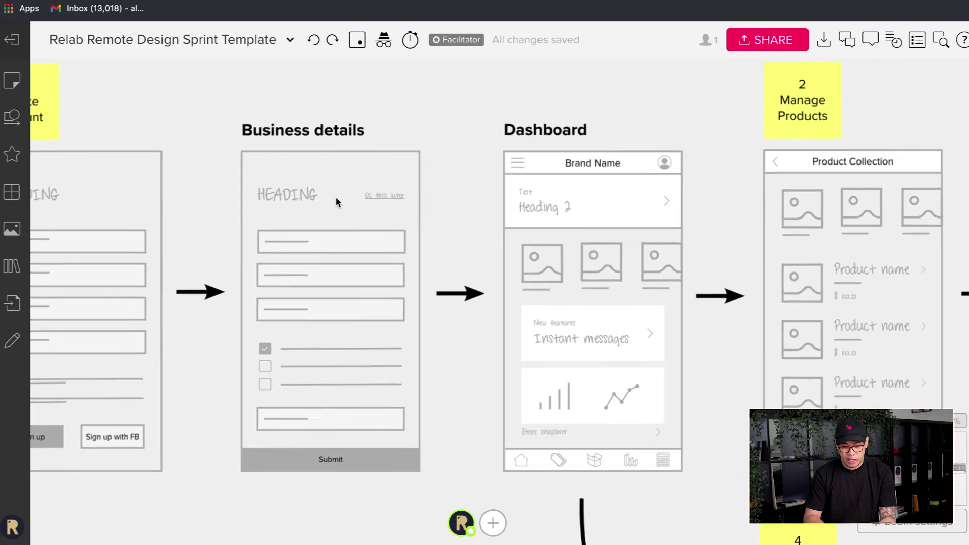
scroll(270, 171, "left", 2)
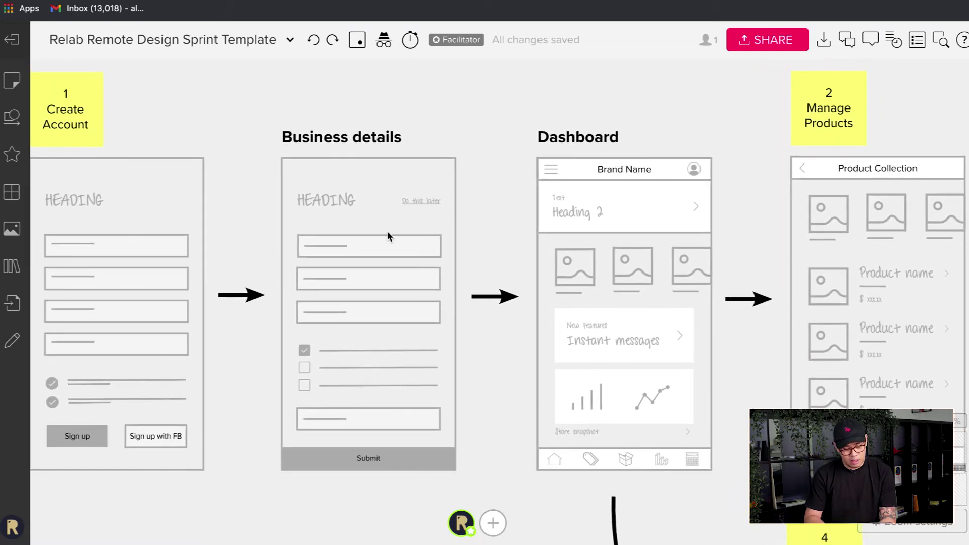
scroll(387, 233, "left", 2)
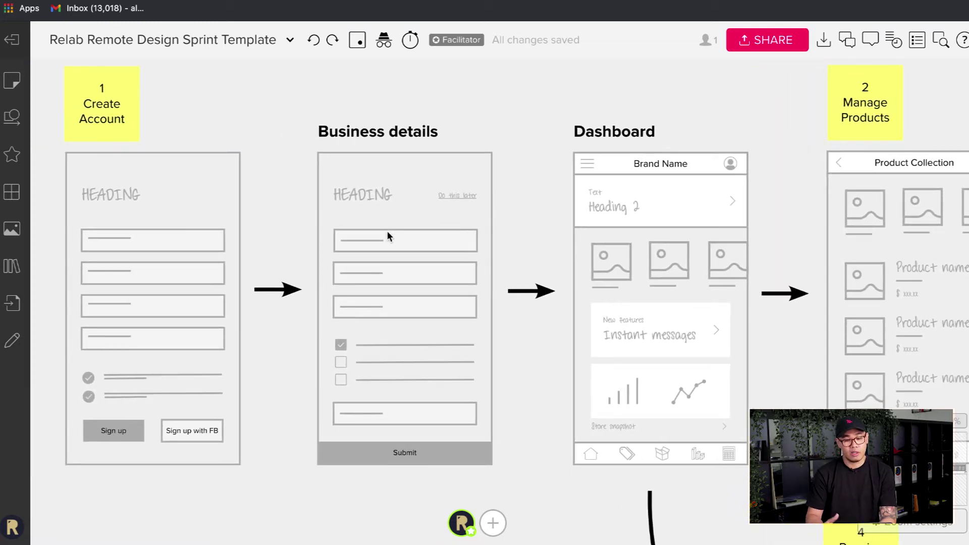
scroll(506, 335, "right", 1)
scroll(506, 335, "down", 1)
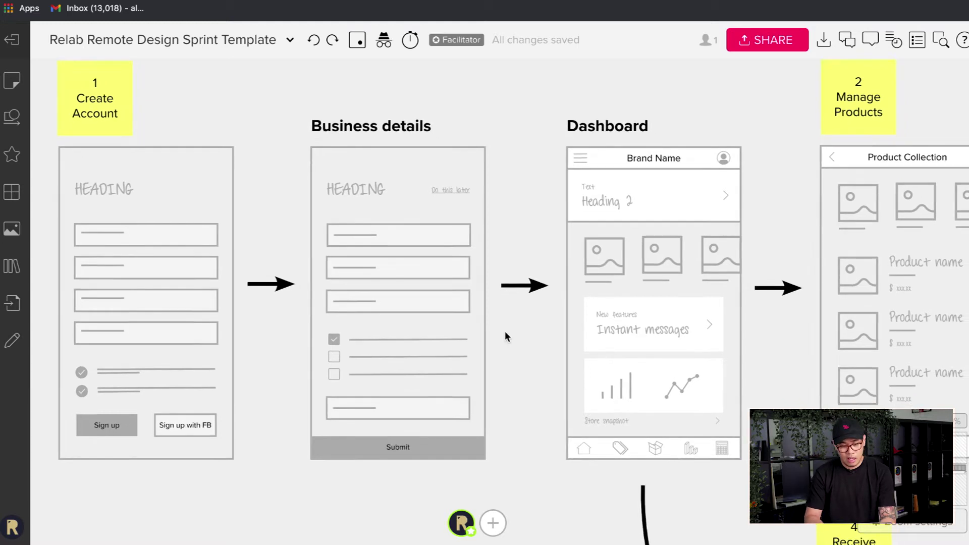
scroll(414, 180, "up", 1)
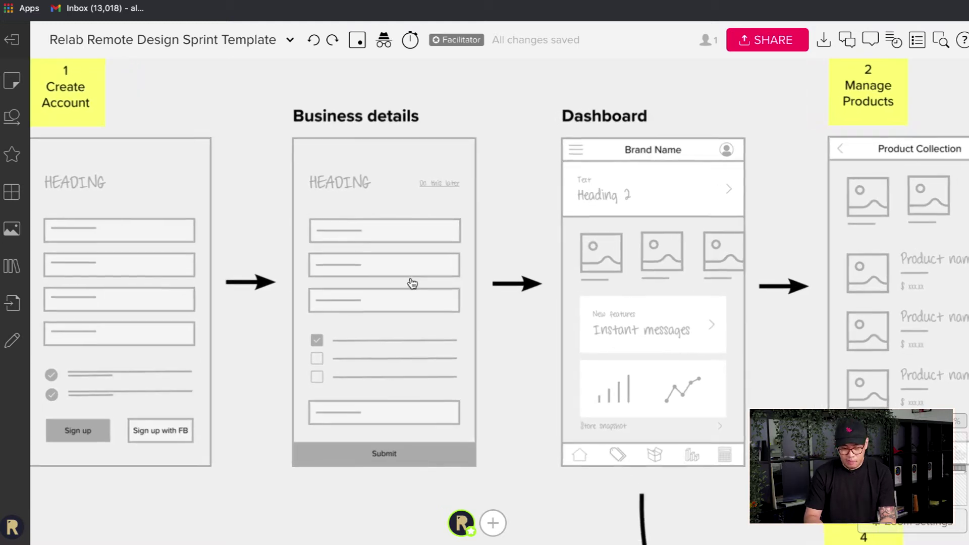
scroll(415, 280, "right", 3)
mouse_move(579, 191)
left_mouse_down()
mouse_move(477, 191)
mouse_move(508, 226)
mouse_move(668, 325)
mouse_move(578, 225)
mouse_move(578, 192)
left_mouse_up()
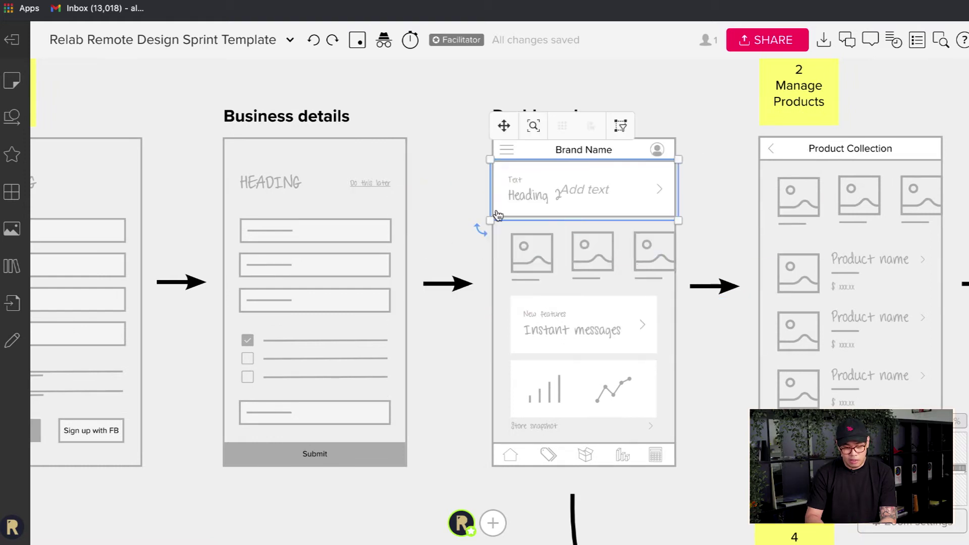
scroll(465, 226, "down", 2)
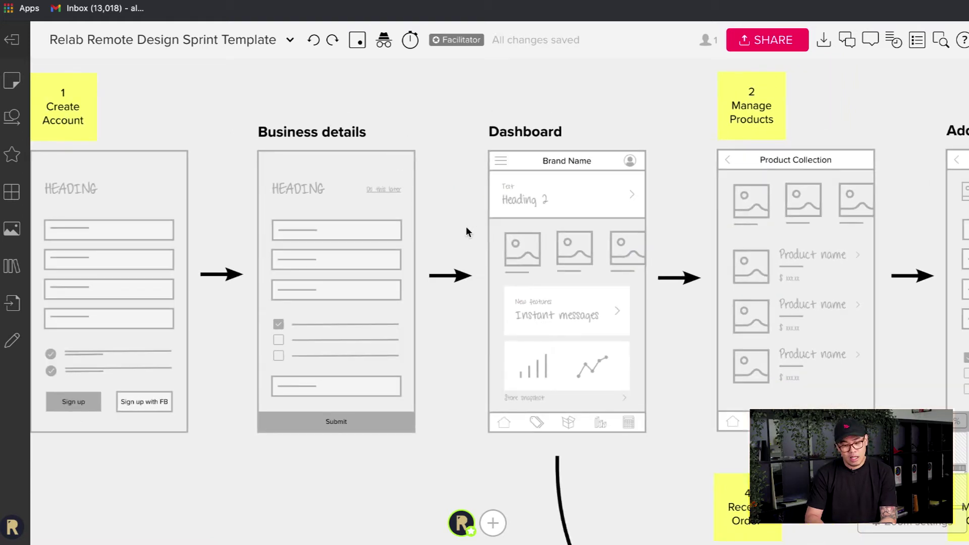
- Pan and zoom from the Component Library to the Manage Products and Add product wireframes
scroll(465, 226, "down", 2)
scroll(466, 226, "left", 10)
scroll(465, 226, "down", 2)
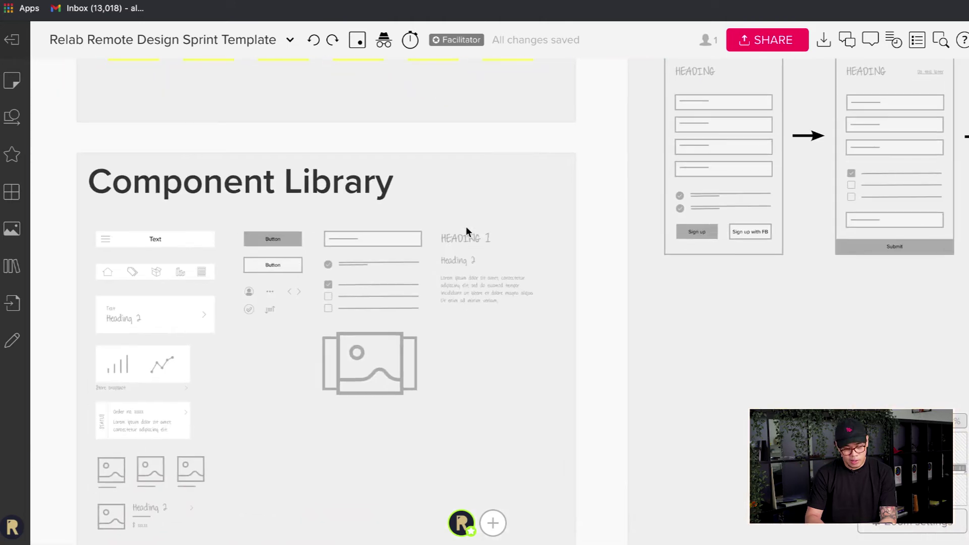
scroll(465, 226, "right", 10)
scroll(465, 226, "left", 10)
scroll(465, 226, "down", 2)
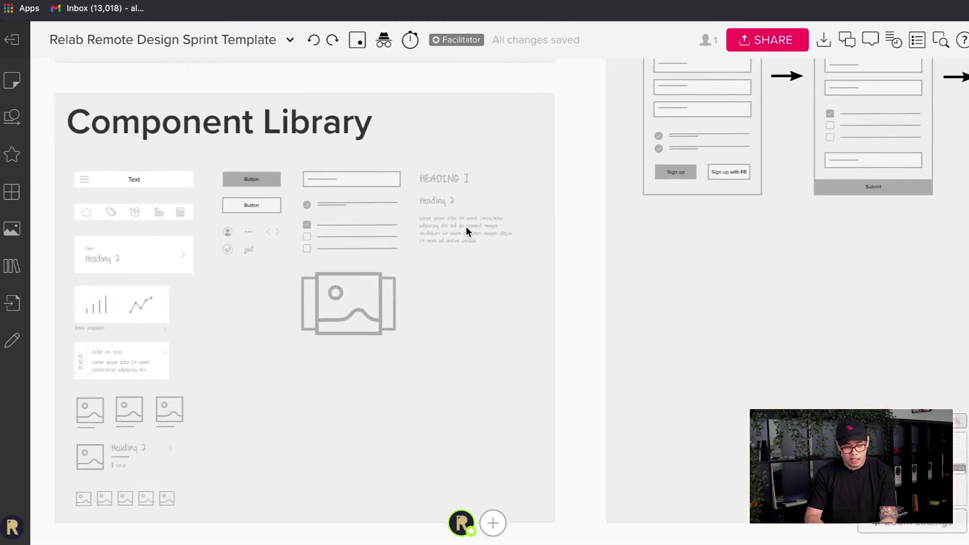
scroll(465, 226, "right", 10)
scroll(465, 232, "right", 10)
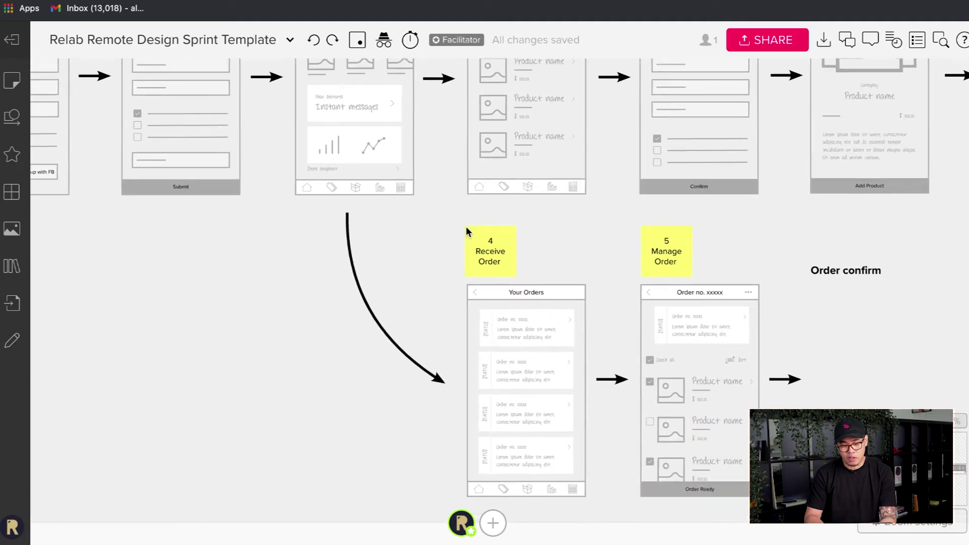
scroll(465, 231, "up", 2)
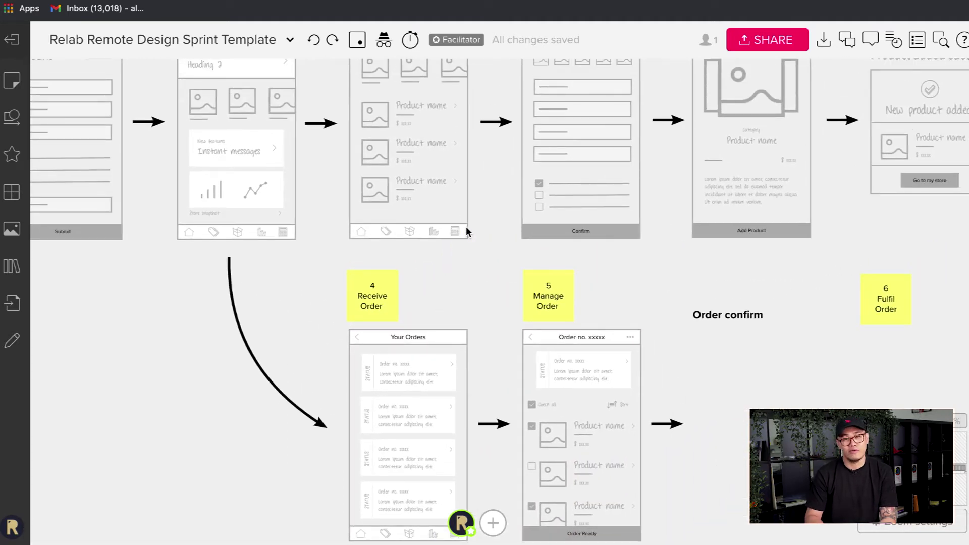
scroll(466, 231, "up", 3)
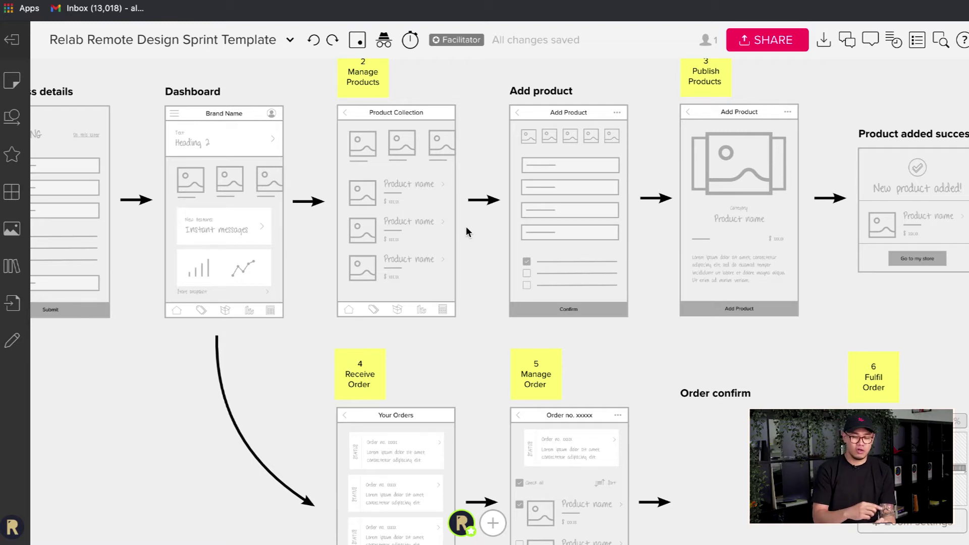
scroll(466, 231, "left", 15)
scroll(466, 231, "down", 1)
scroll(465, 231, "left", 5)
scroll(466, 231, "down", 1)
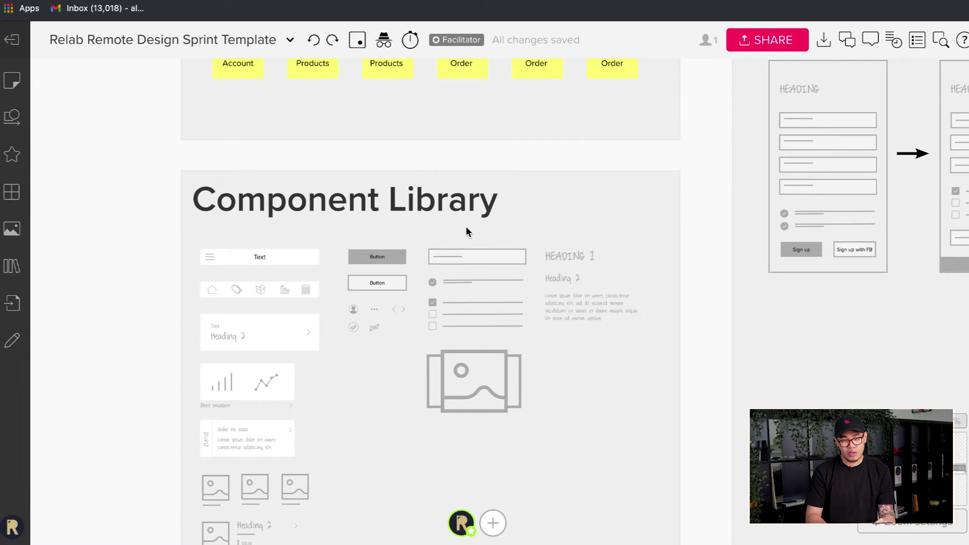
scroll(465, 231, "right", 17)
scroll(465, 231, "up", 4)
scroll(465, 231, "right", 2)
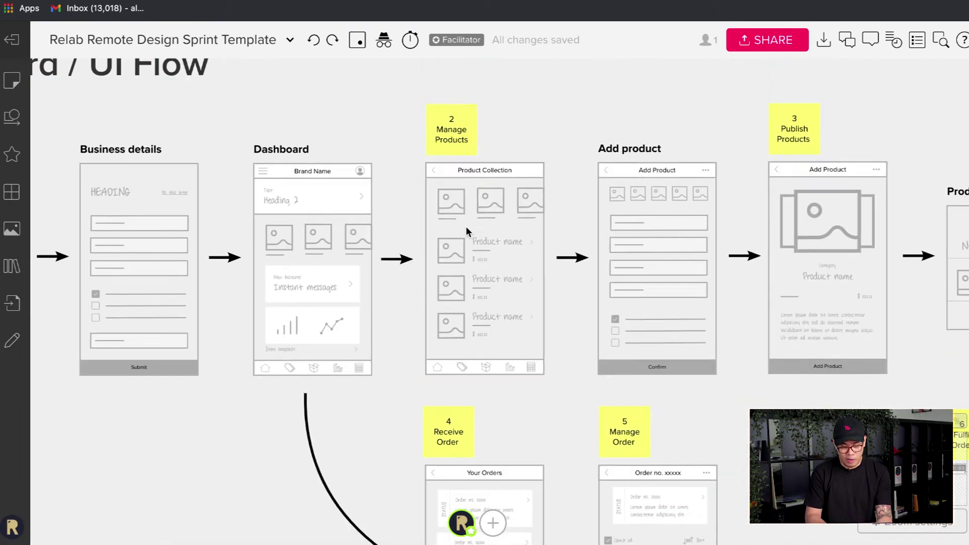
scroll(465, 231, "up", 3, "ctrl")
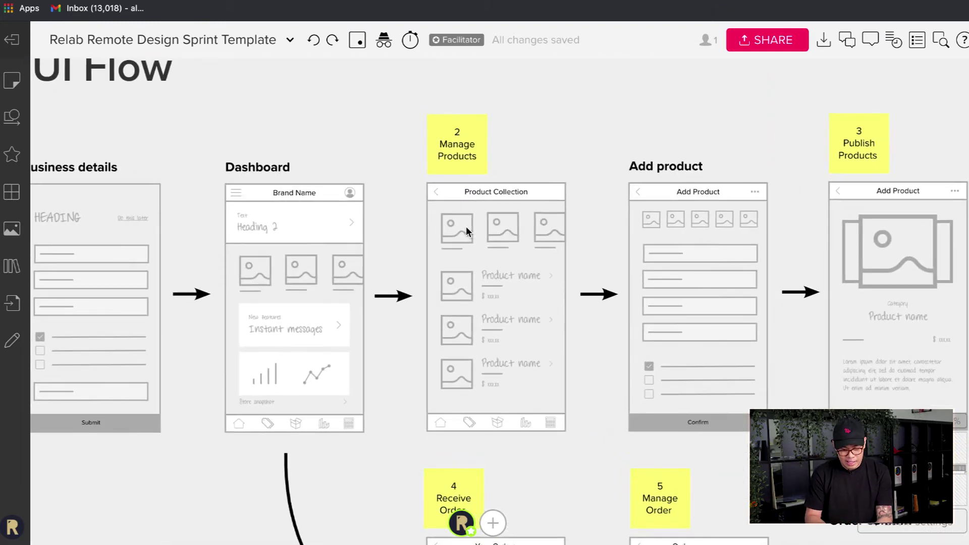
scroll(465, 230, "up", 1, "ctrl")
scroll(467, 231, "up", 2, "ctrl")
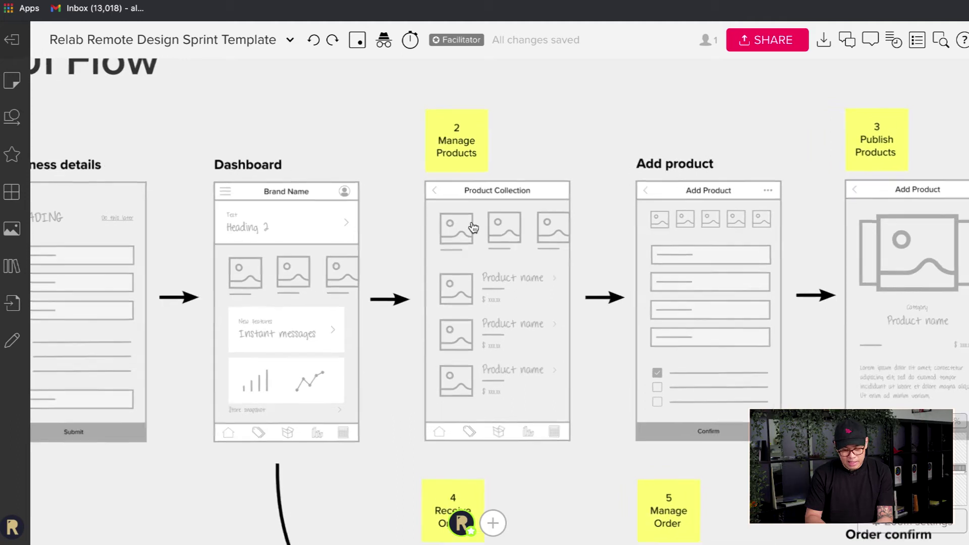
- Pan right through Add product, Publish Products and New product displayed, then zoom out to the order row
scroll(503, 182, "right", 5)
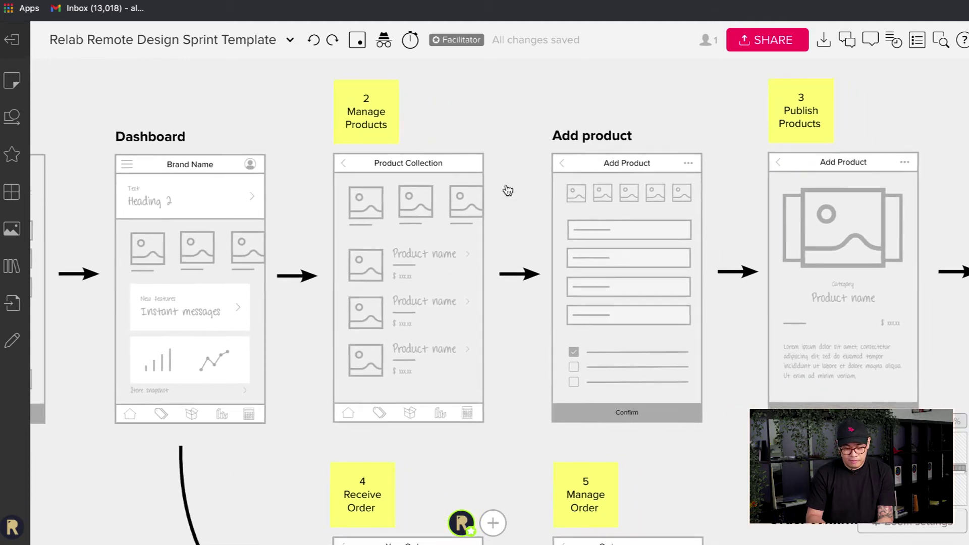
scroll(507, 189, "right", 1)
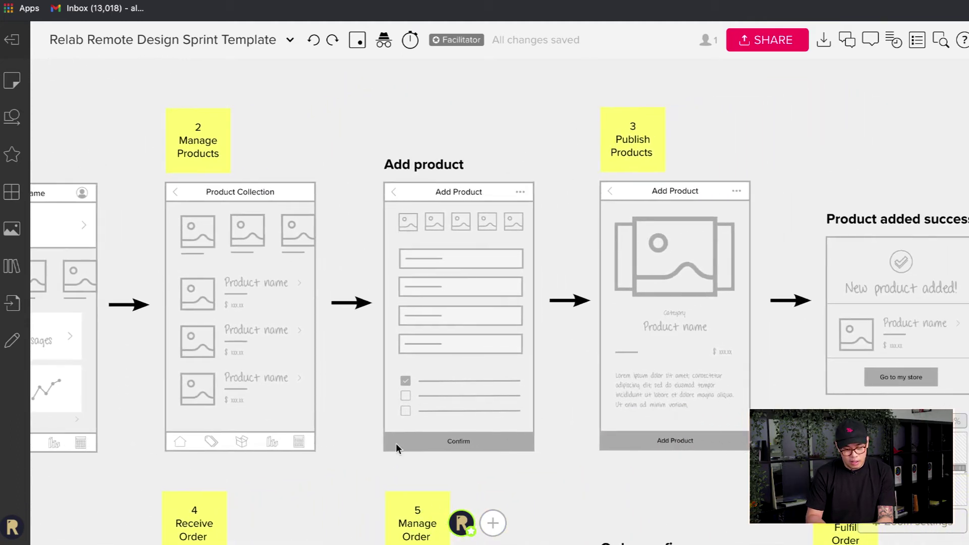
scroll(439, 355, "up", 3, "ctrl")
scroll(283, 143, "up", 1)
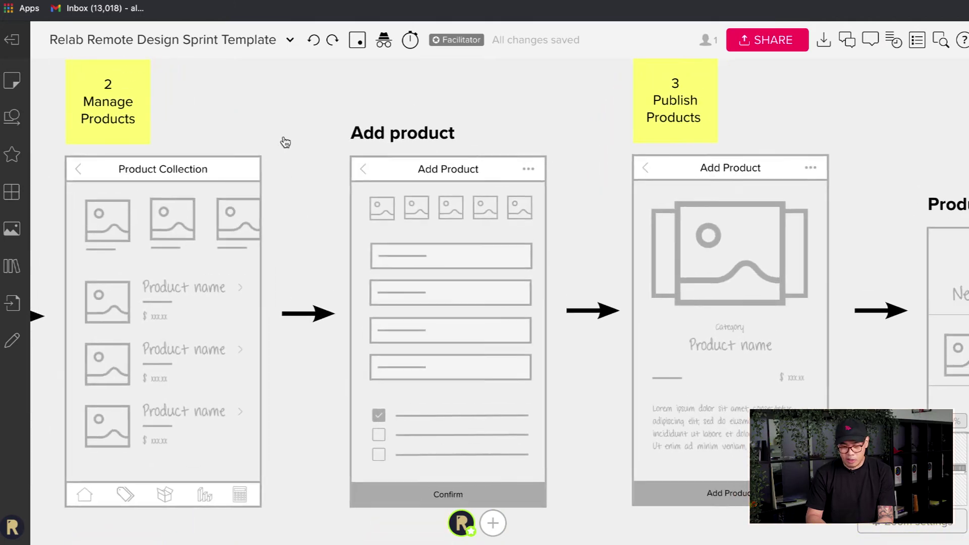
scroll(464, 152, "up", 1, "ctrl")
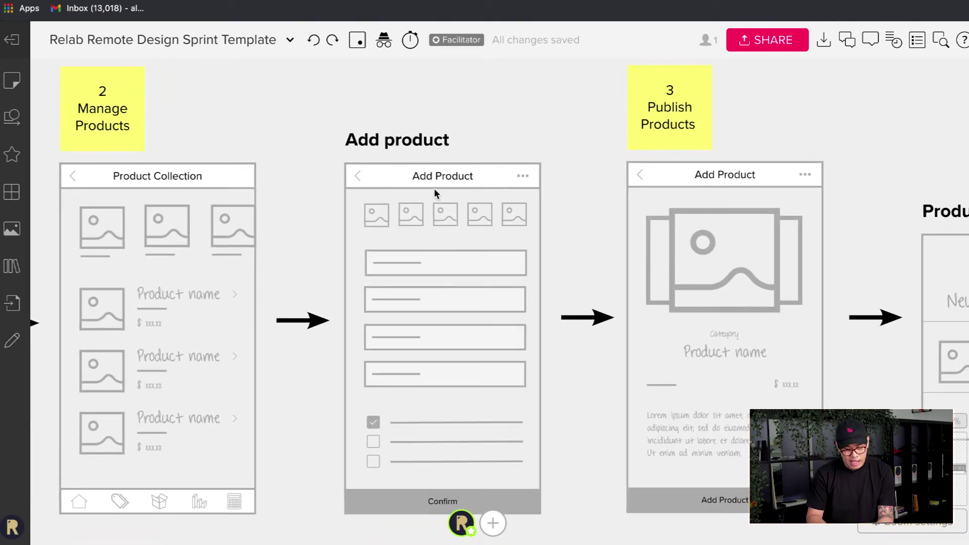
scroll(430, 382, "right", 10)
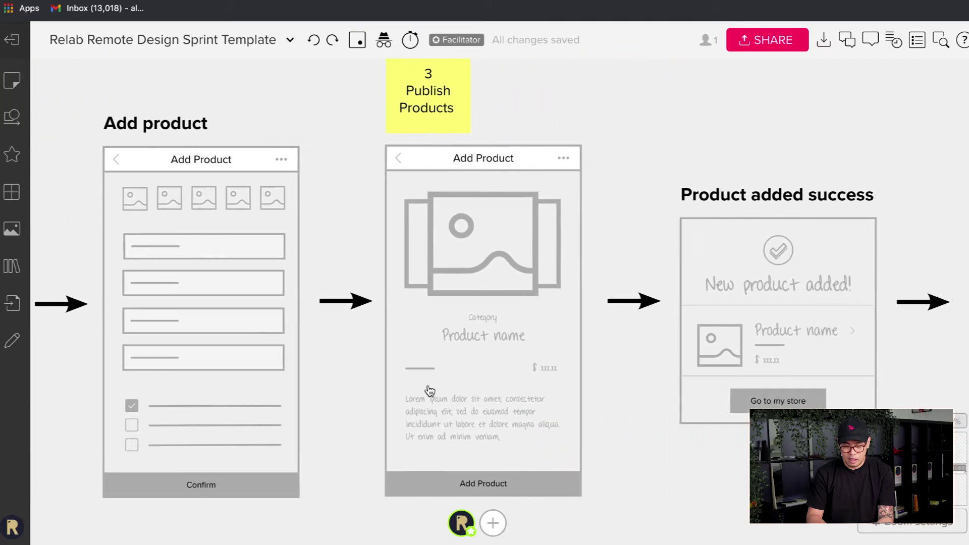
scroll(429, 391, "right", 5)
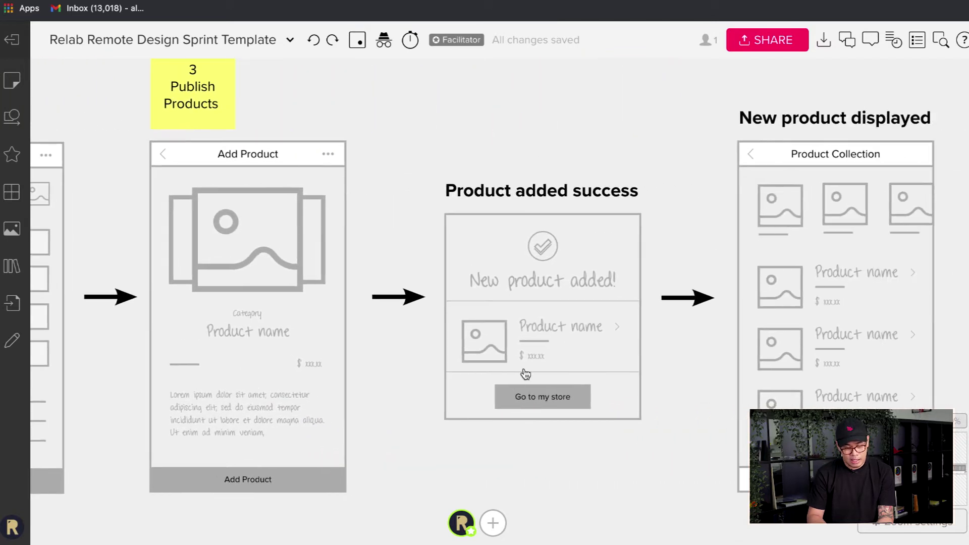
scroll(564, 372, "right", 5)
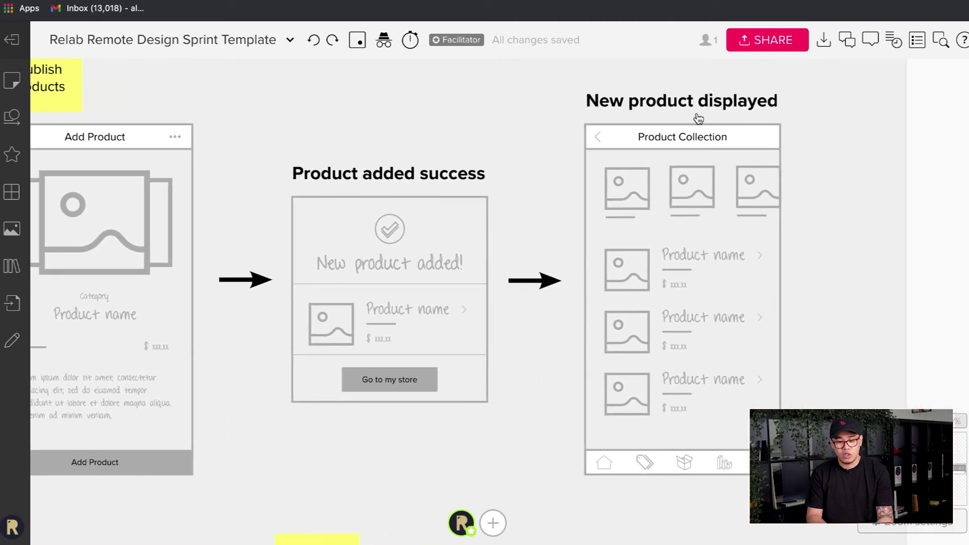
scroll(650, 183, "down", 5)
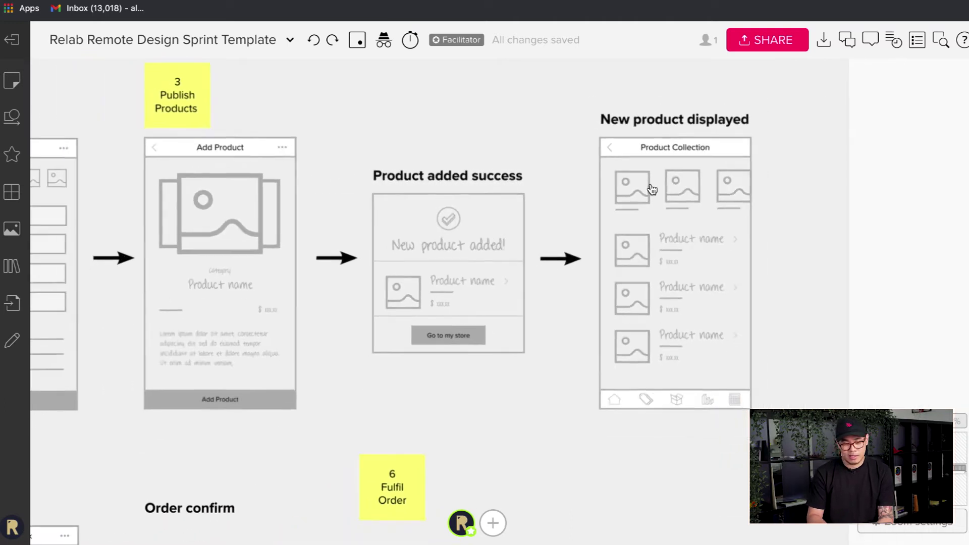
scroll(356, 331, "left", 3)
- Zoom in on the Your Orders and Manage Order screens
scroll(356, 331, "left", 10)
scroll(356, 331, "down", 2)
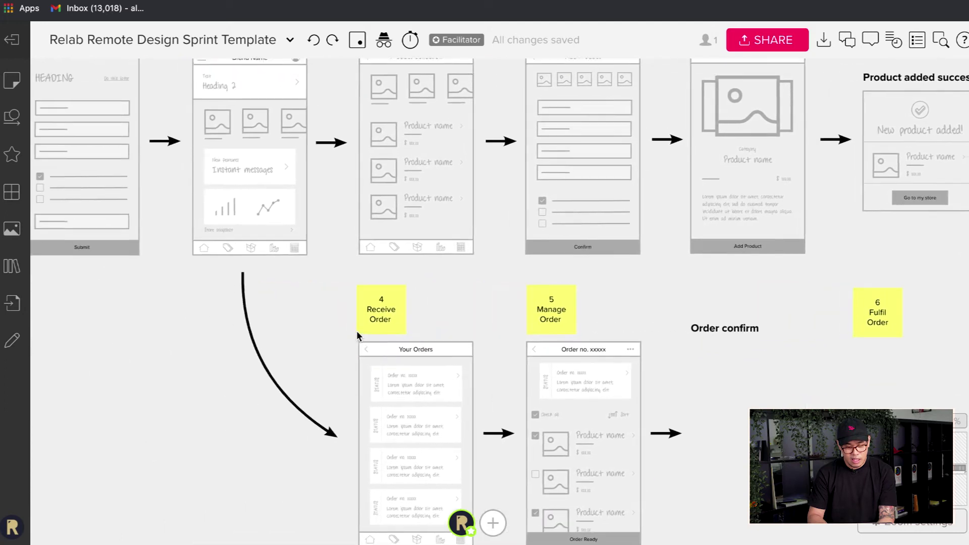
scroll(363, 370, "up", 5)
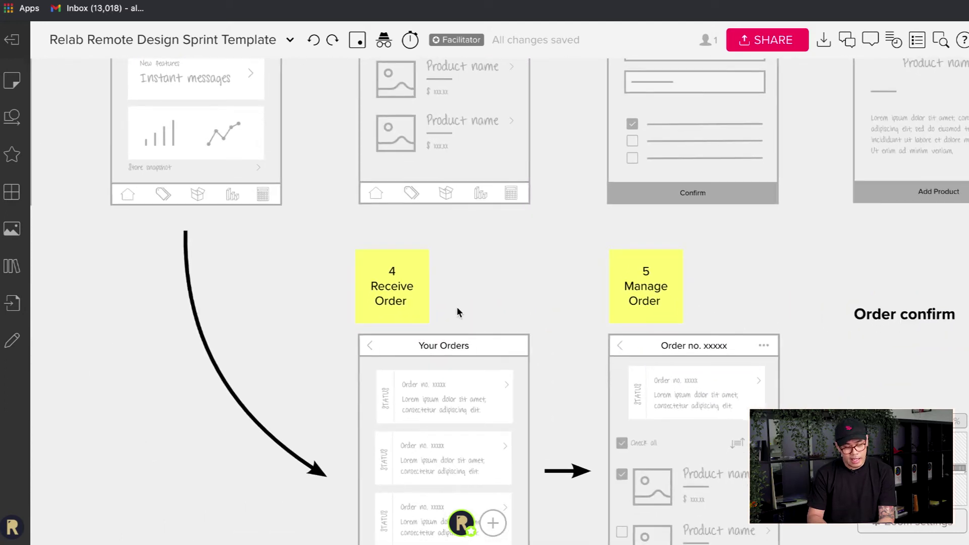
scroll(456, 307, "up", 2)
scroll(398, 330, "down", 2)
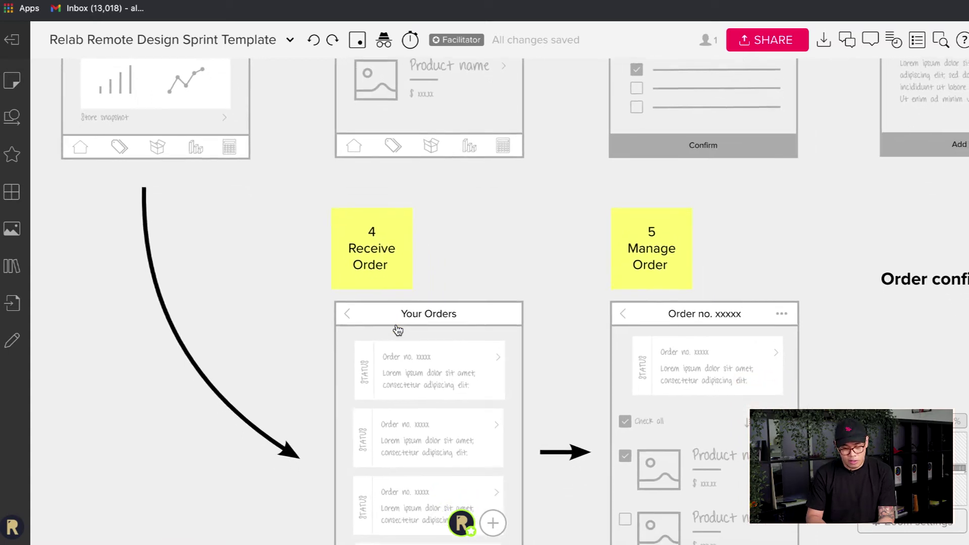
scroll(669, 231, "right", 8)
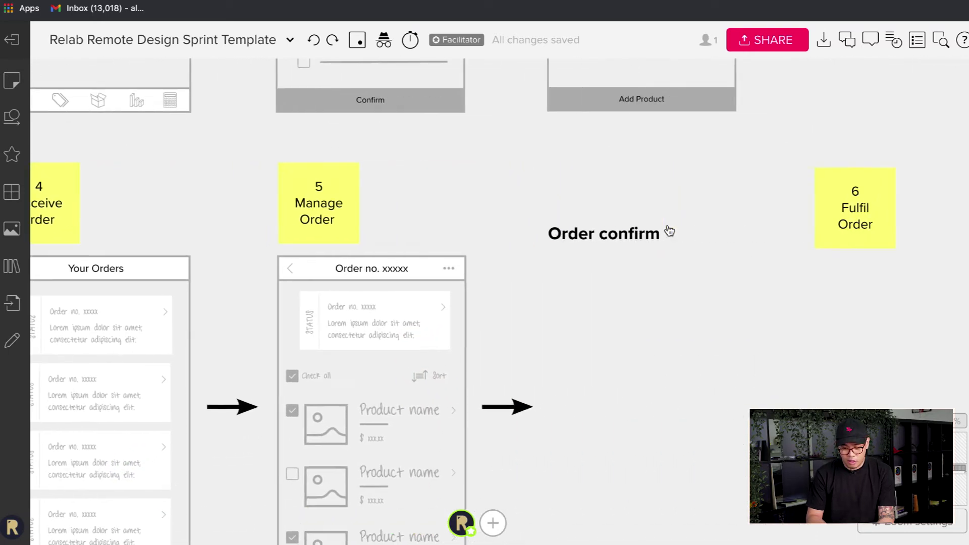
scroll(428, 292, "left", 5)
scroll(428, 292, "left", 4)
scroll(460, 307, "down", 3)
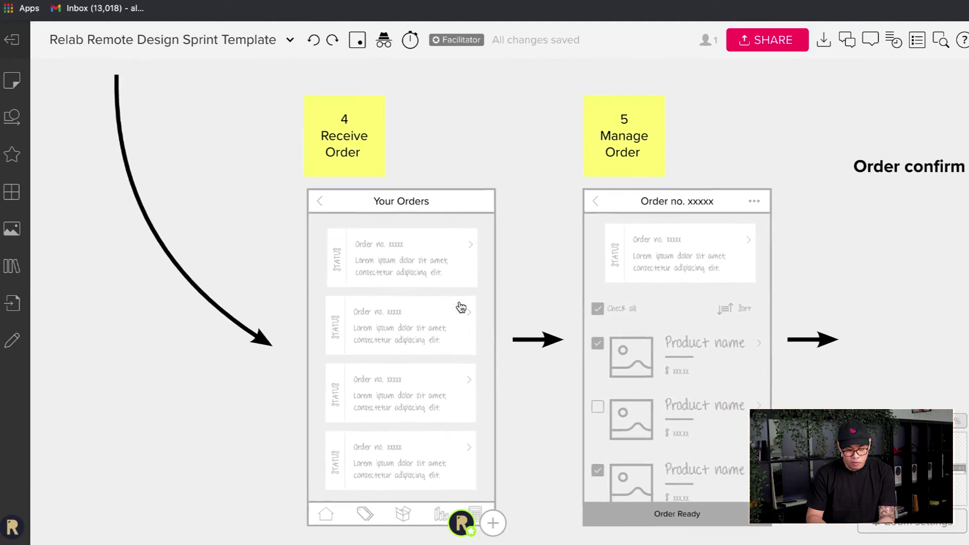
scroll(347, 180, "down", 1)
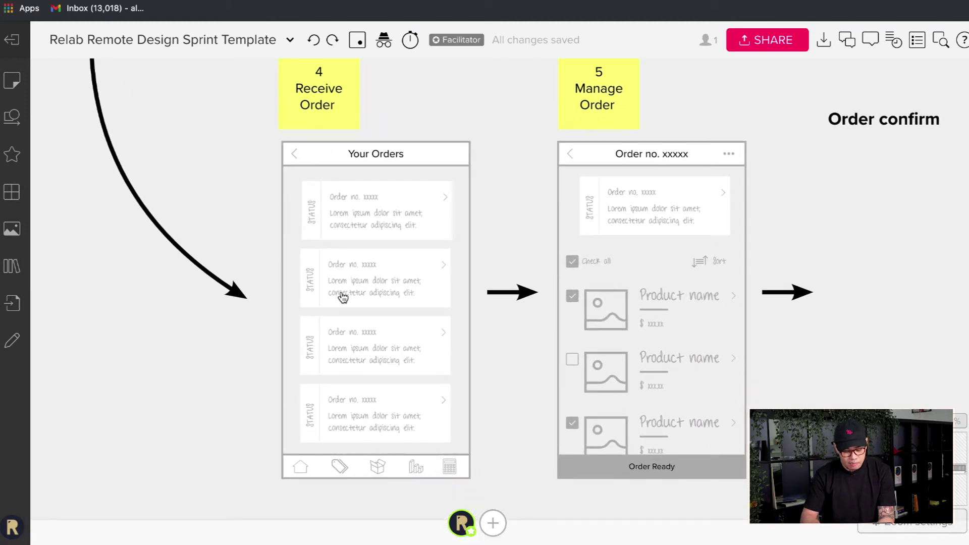
scroll(343, 298, "up", 1)
scroll(343, 296, "up", 2)
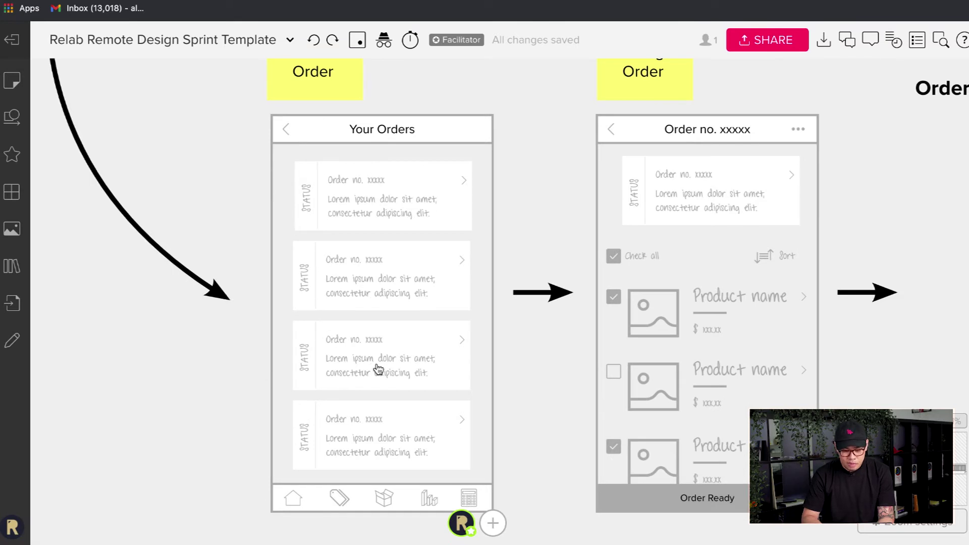
- Undo an accidental order-card move and pan right to the empty Order confirm area
left_click_drag(352, 385, 380, 386)
key("ctrl+z")
scroll(541, 389, "right", 5)
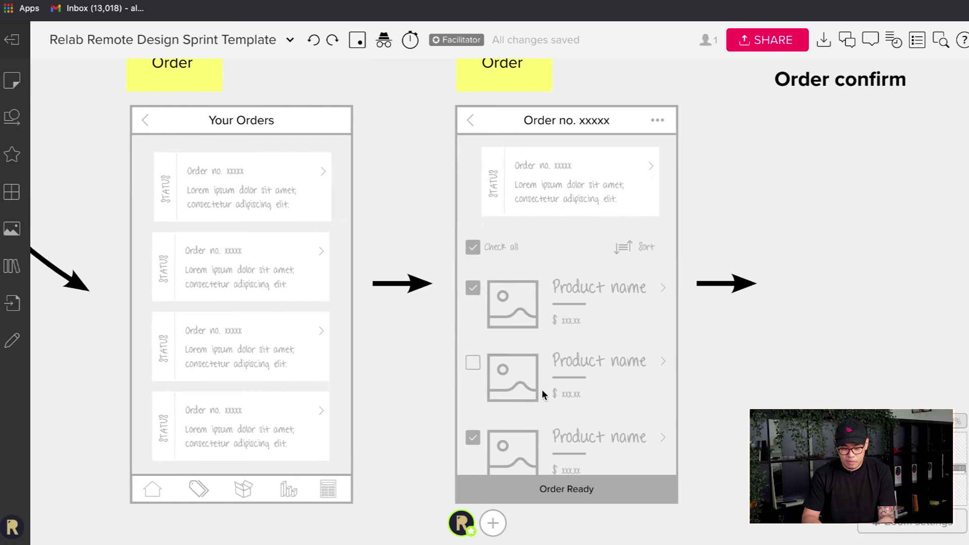
scroll(461, 162, "right", 2)
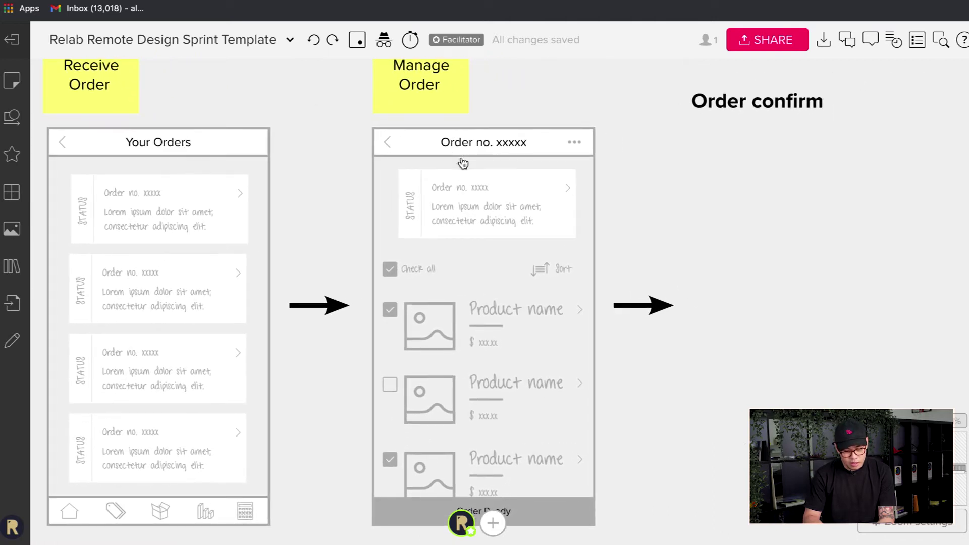
scroll(535, 187, "down", 1)
scroll(484, 315, "down", 3)
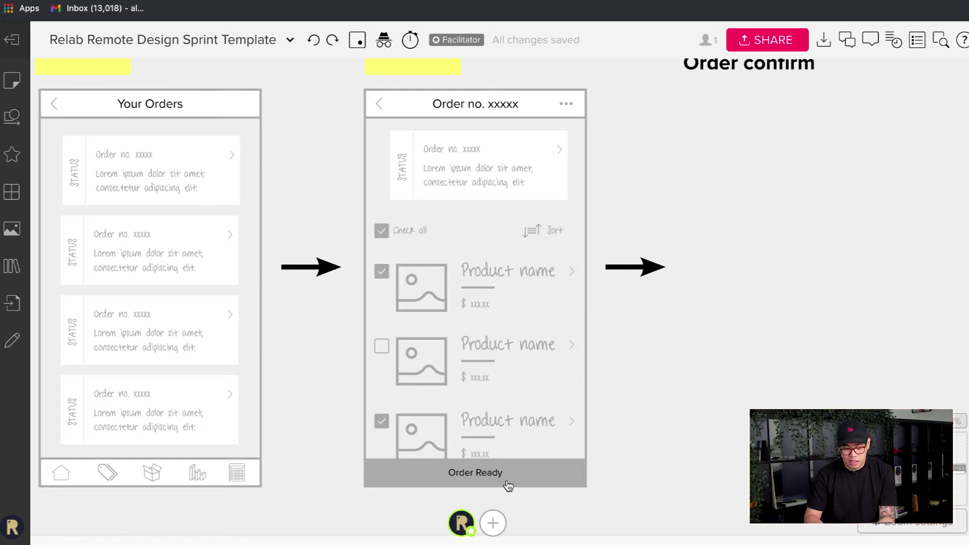
scroll(684, 426, "right", 3)
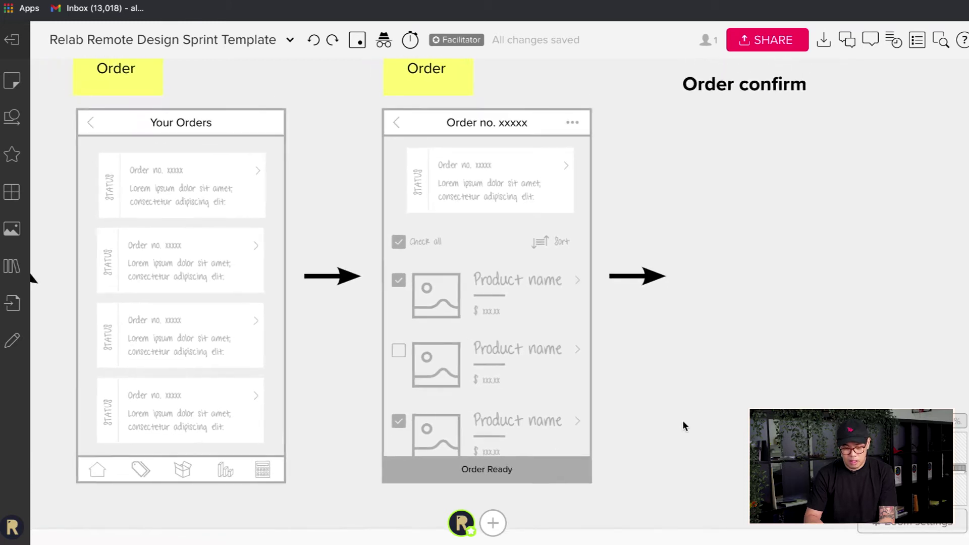
scroll(683, 425, "right", 3)
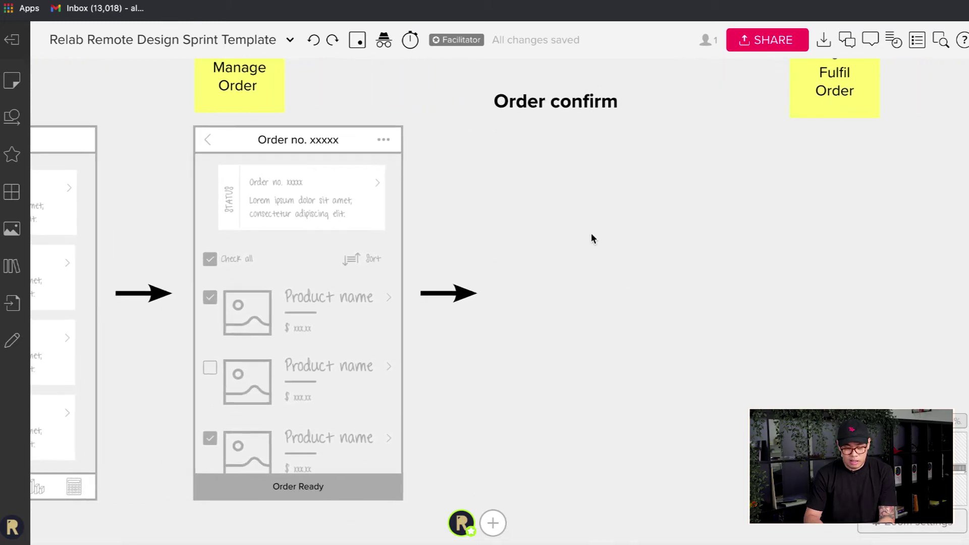
scroll(557, 189, "right", 2)
scroll(557, 189, "up", 1)
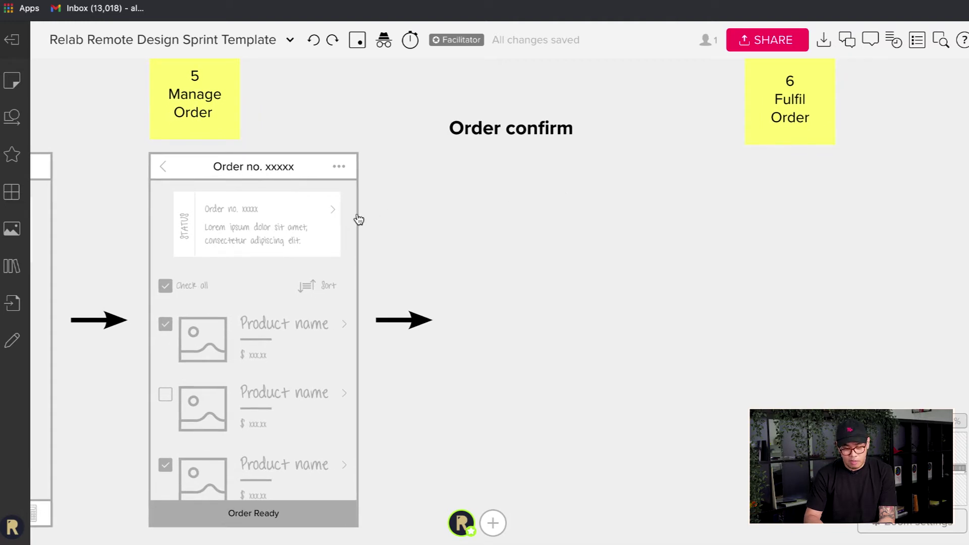
- Paste an empty phone frame under Order confirm and center the title above it
key("ctrl+v")
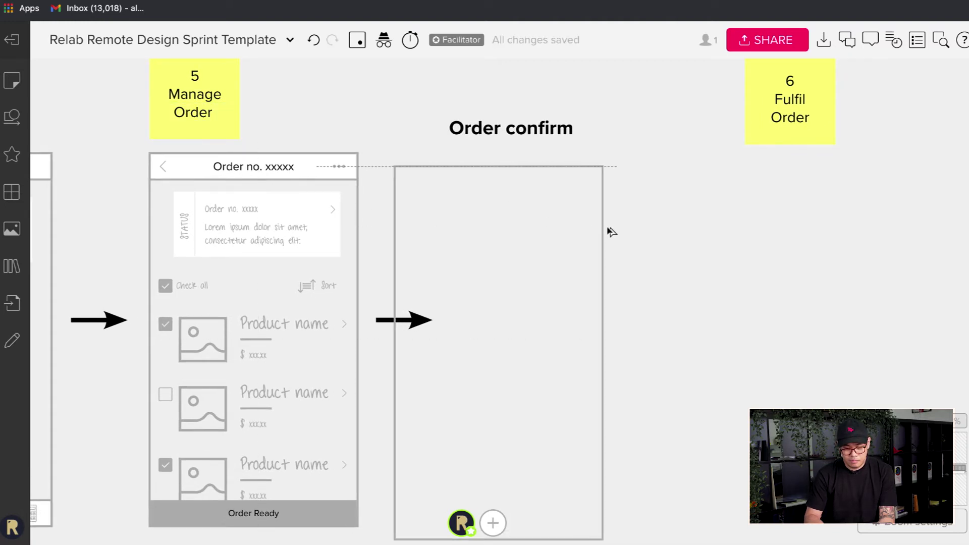
left_click_drag(611, 231, 666, 216)
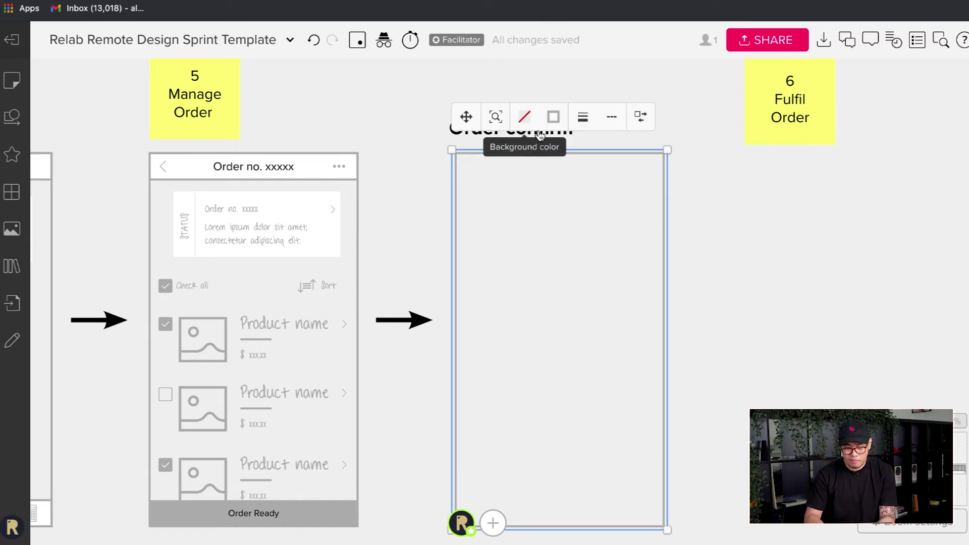
left_click_drag(589, 150, 588, 151)
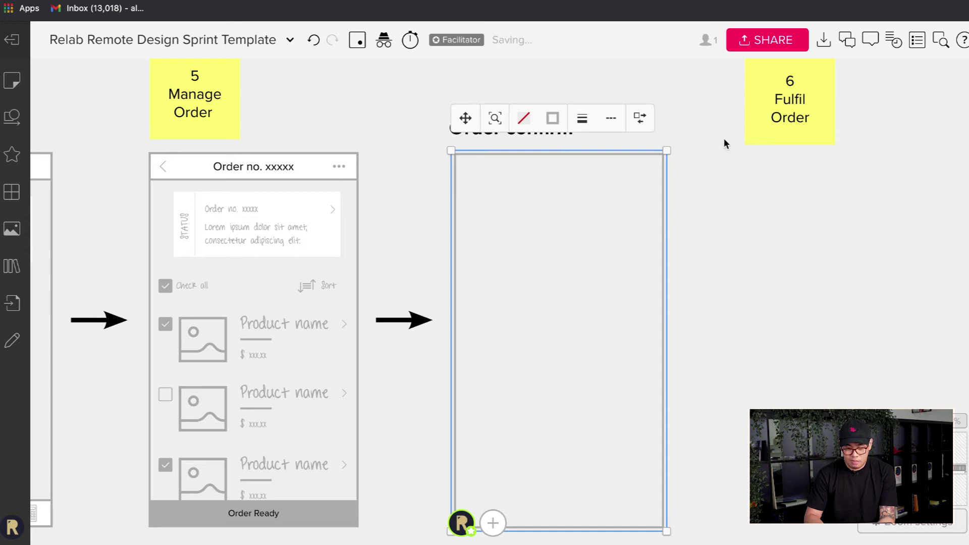
left_click(742, 153)
left_click_drag(462, 132, 468, 132)
left_click(710, 298)
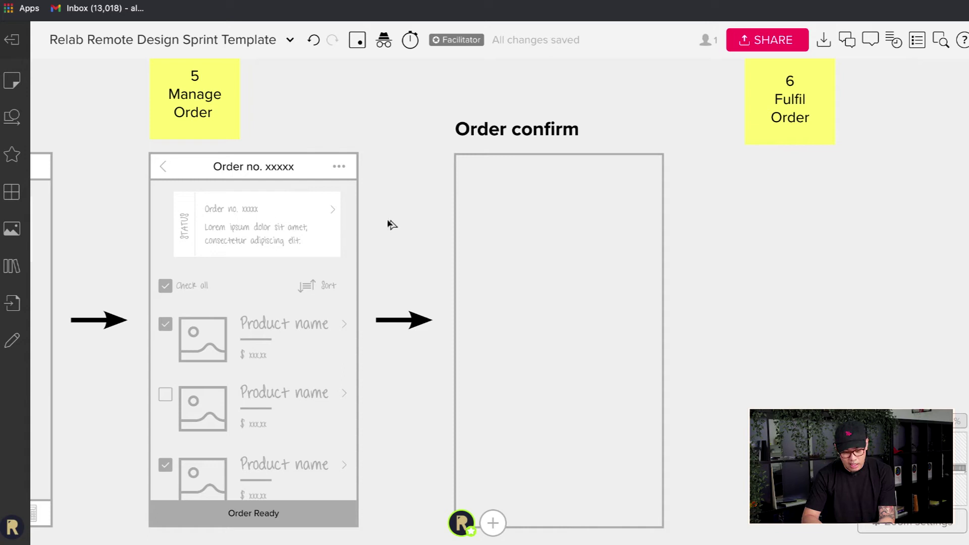
- Duplicate Manage Order's header bar and status card into the Order confirm frame
key("ctrl+v")
key("ctrl+z")
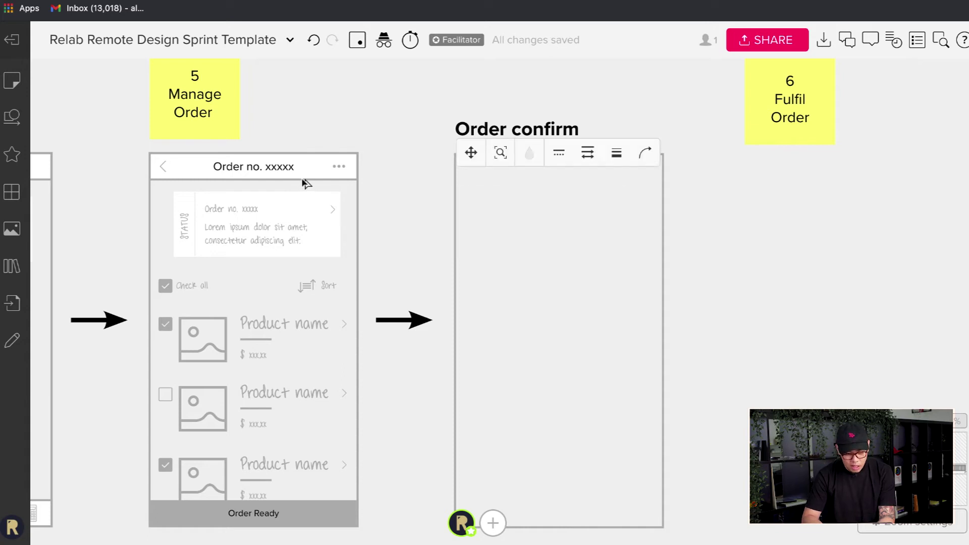
left_click(296, 180)
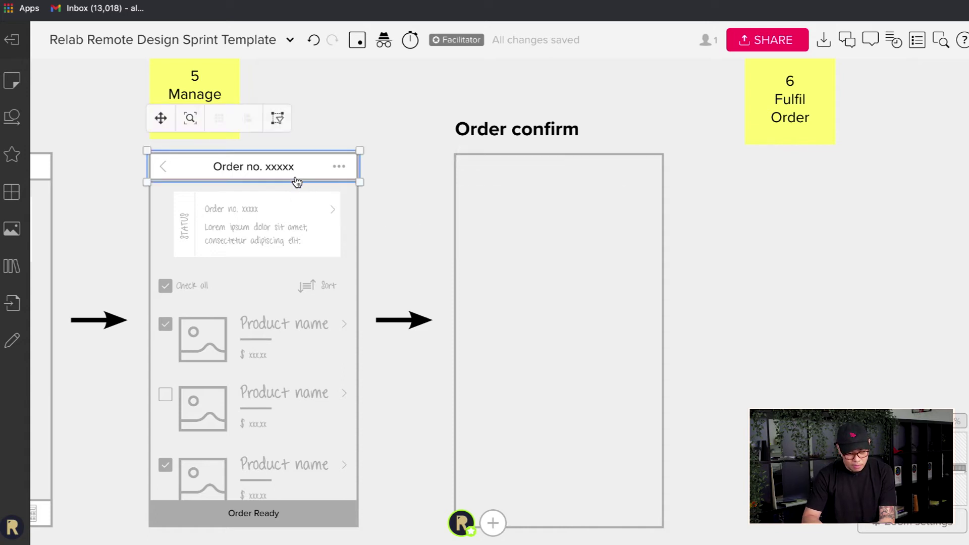
left_click(281, 224, "shift")
key("ctrl+v")
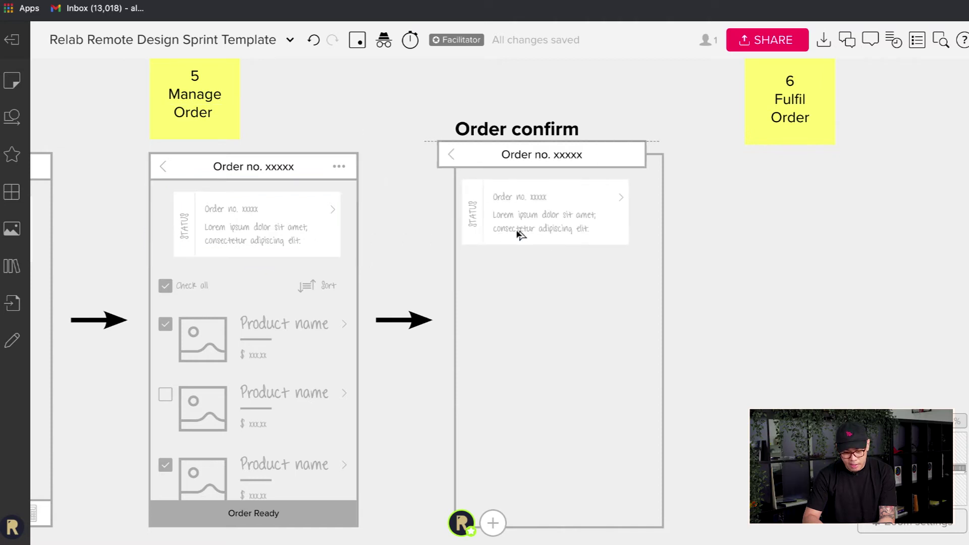
left_click_drag(519, 233, 536, 244)
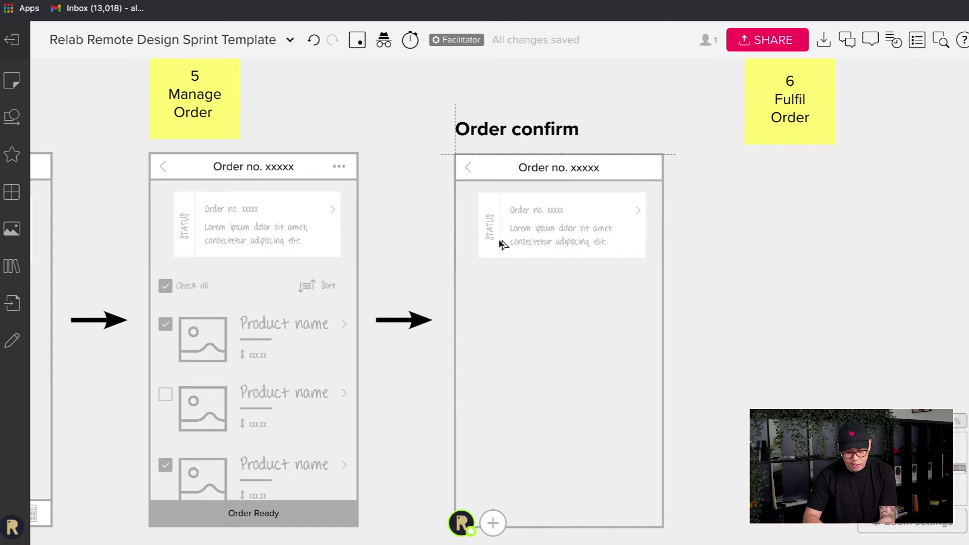
- Copy the ••• icon into the Order confirm header
left_click(350, 174)
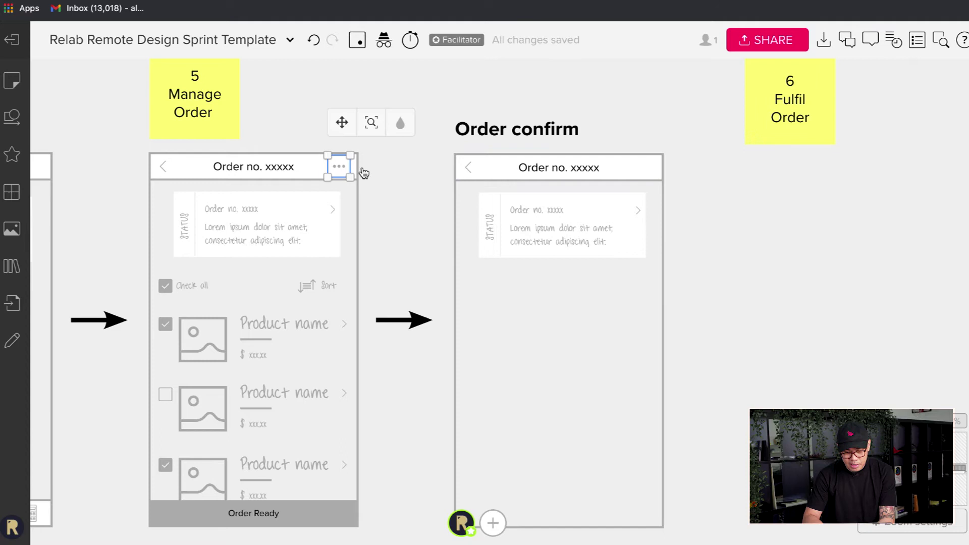
key("ctrl+c")
key("ctrl+v")
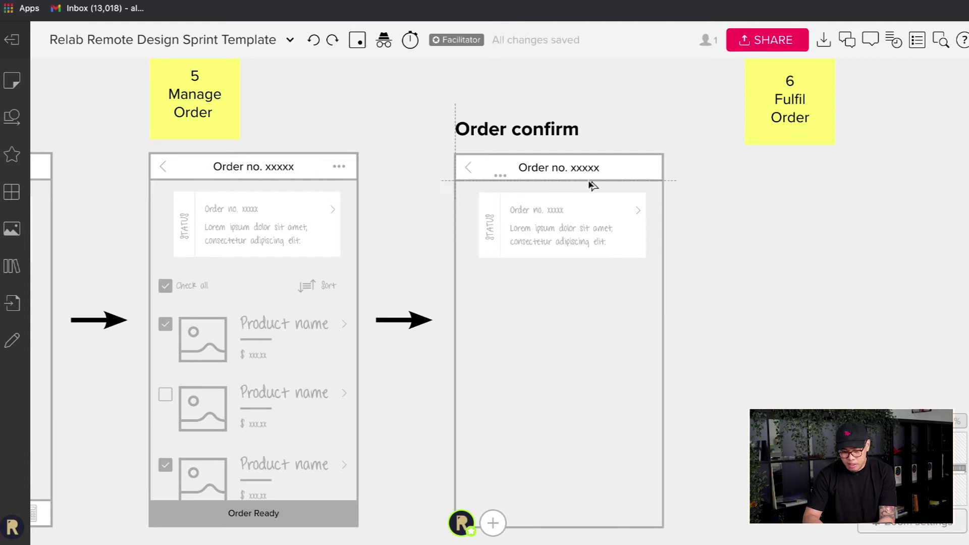
left_click_drag(589, 180, 649, 173)
left_click(678, 256)
scroll(554, 252, "up", 2)
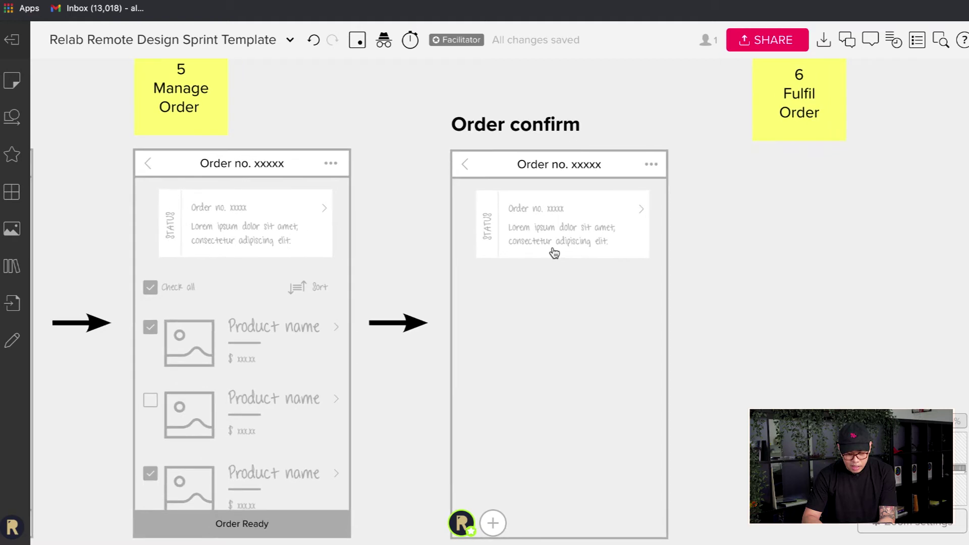
scroll(555, 238, "down", 2)
scroll(555, 238, "left", 2)
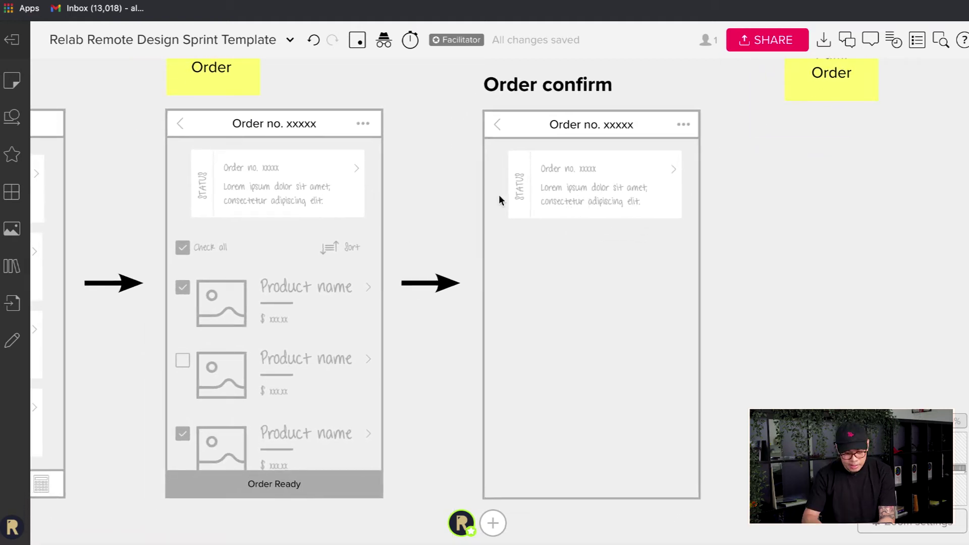
- In the Component Library, pull out a copy of the Heading 2 and paragraph pair
scroll(341, 368, "down", 1)
scroll(341, 368, "right", 1)
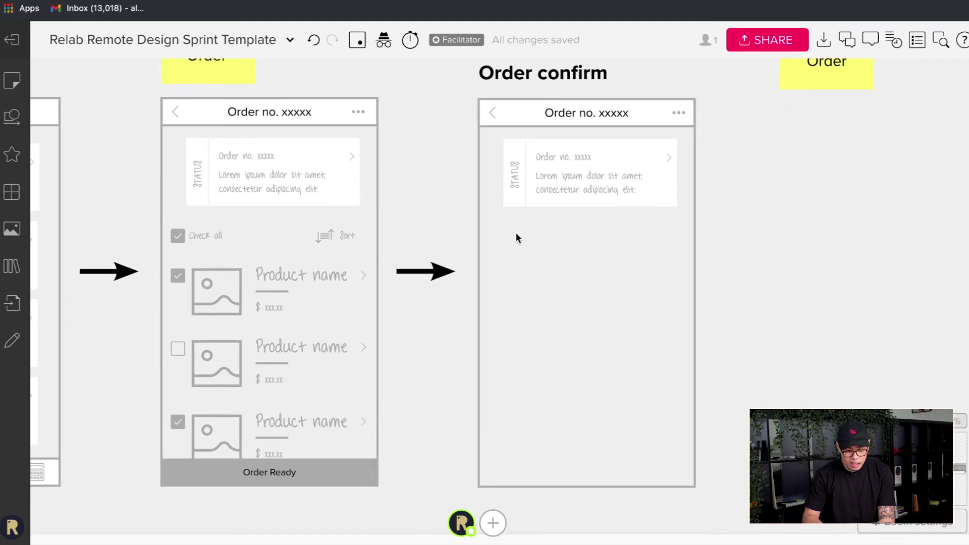
scroll(399, 318, "down", 3)
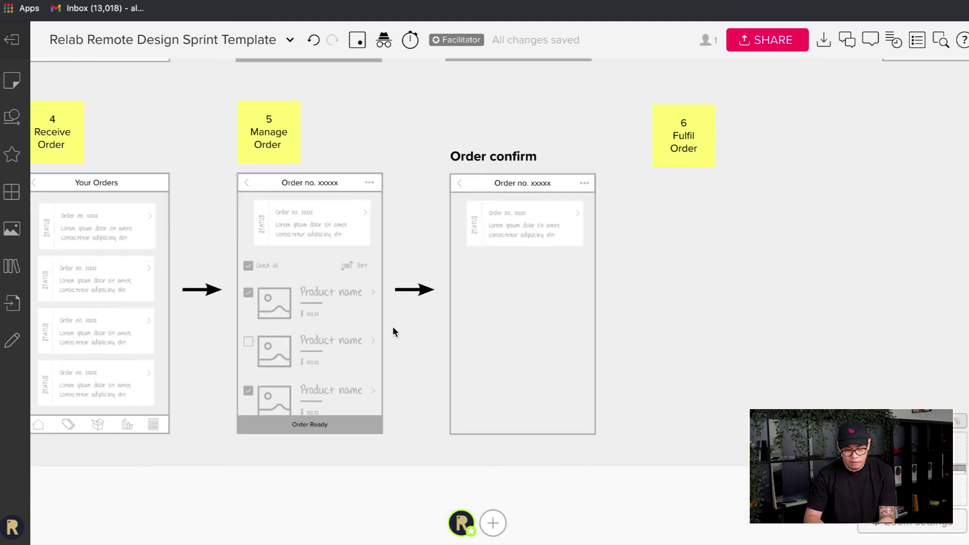
scroll(392, 326, "down", 2)
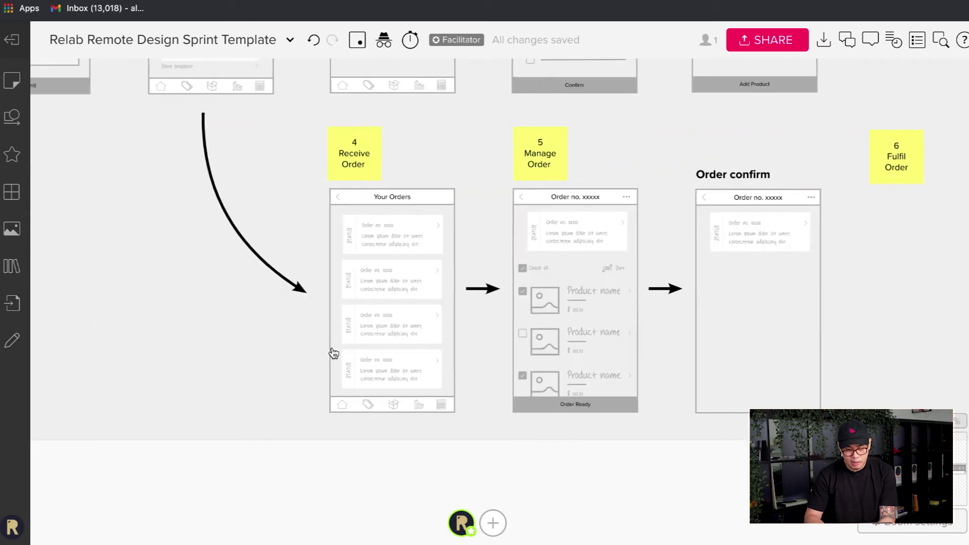
scroll(333, 354, "down", 5)
scroll(259, 287, "up", 2)
scroll(255, 288, "left", 3)
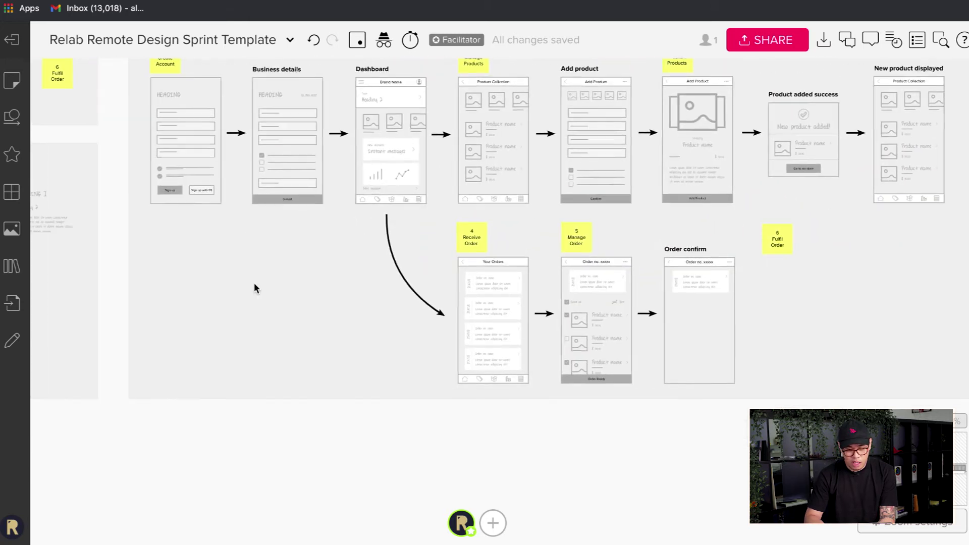
scroll(254, 288, "left", 4)
scroll(255, 216, "up", 5)
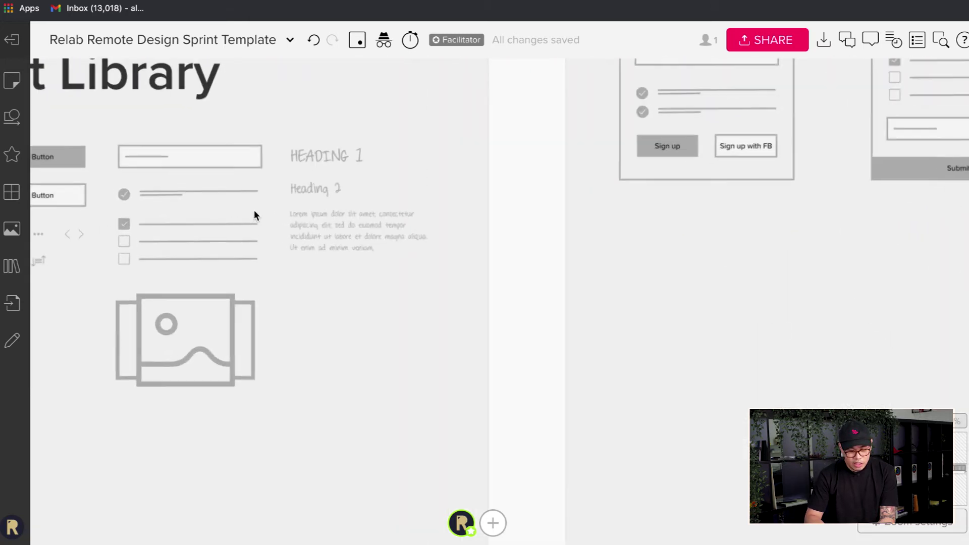
left_click(329, 194)
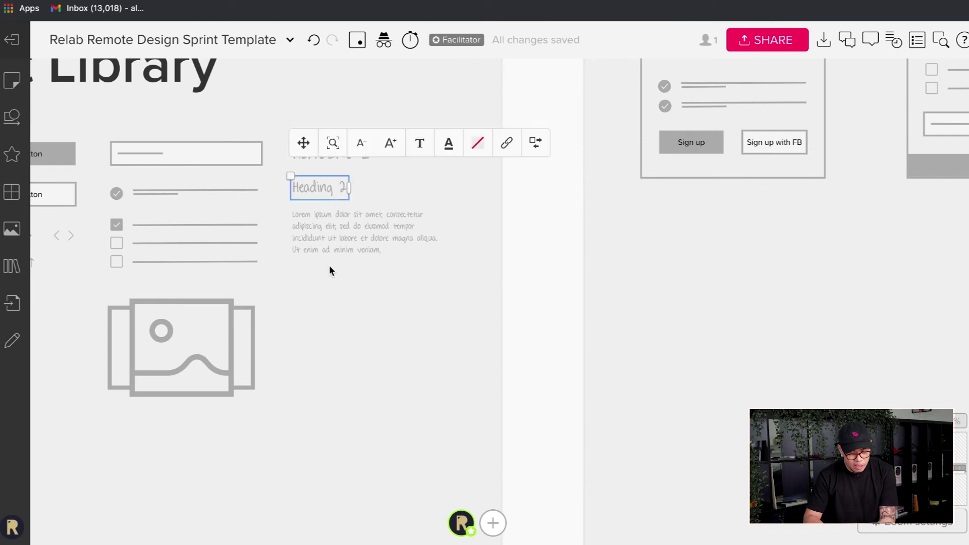
left_click(328, 244, "shift")
left_click_drag(394, 237, 746, 320)
- Move the copied text pair into Order confirm below the status card
scroll(744, 319, "right", 5)
scroll(742, 318, "up", 5)
scroll(746, 318, "down", 5)
scroll(746, 318, "left", 3)
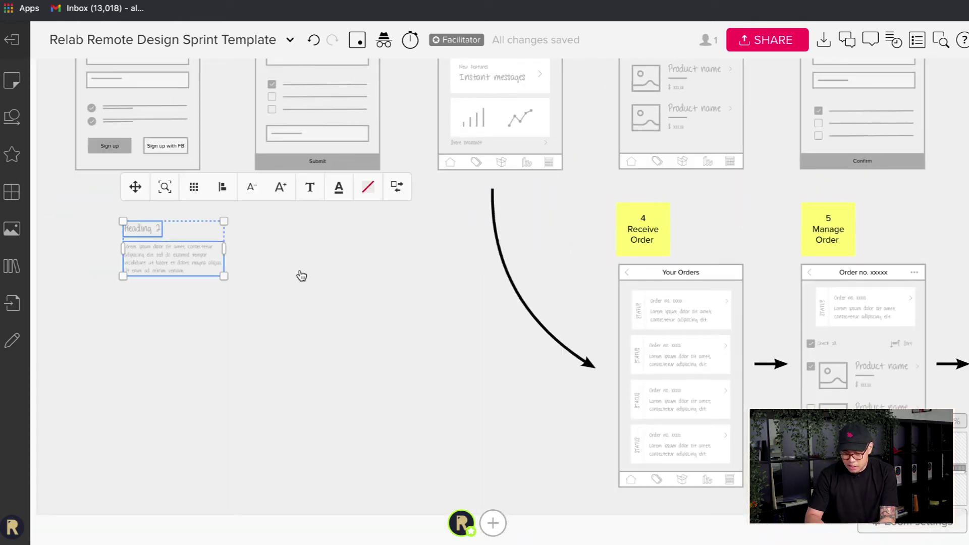
left_click_drag(176, 264, 934, 230)
scroll(934, 231, "right", 10)
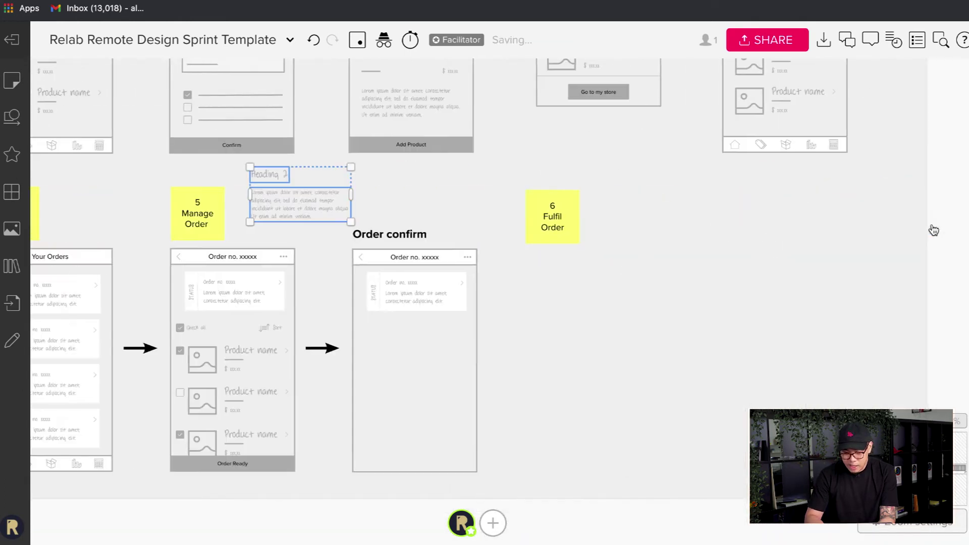
scroll(450, 353, "left", 3)
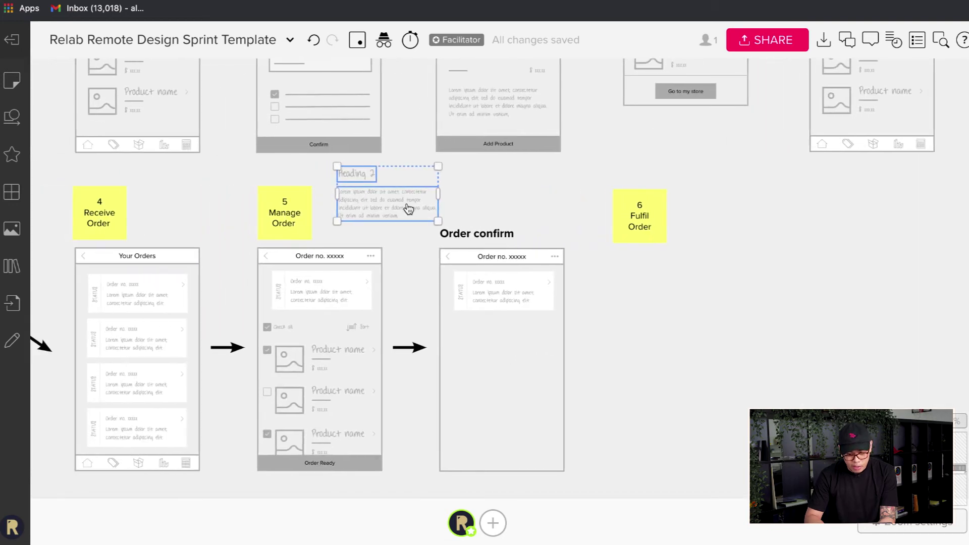
left_click_drag(406, 209, 520, 360)
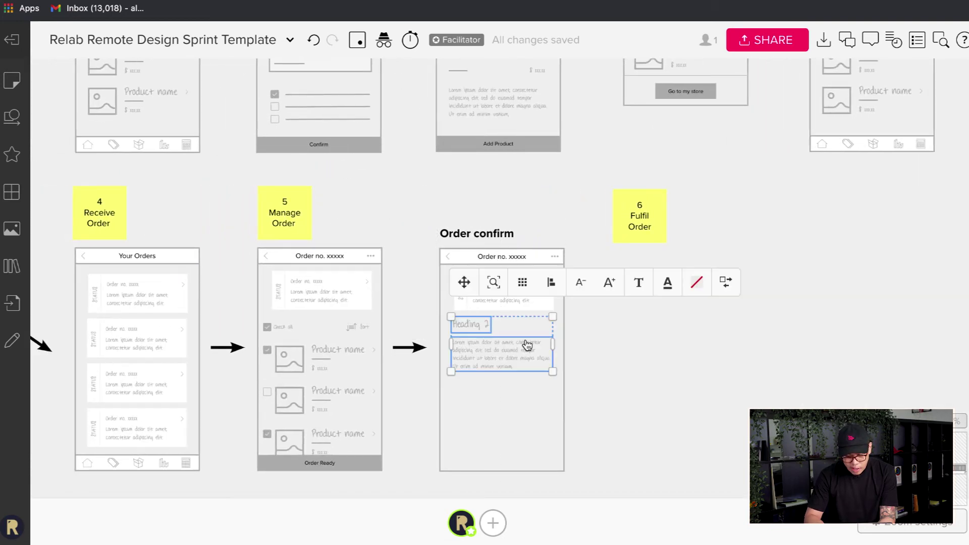
scroll(535, 314, "up", 5)
- Delete the stray orange rectangle from the board
left_click(693, 397)
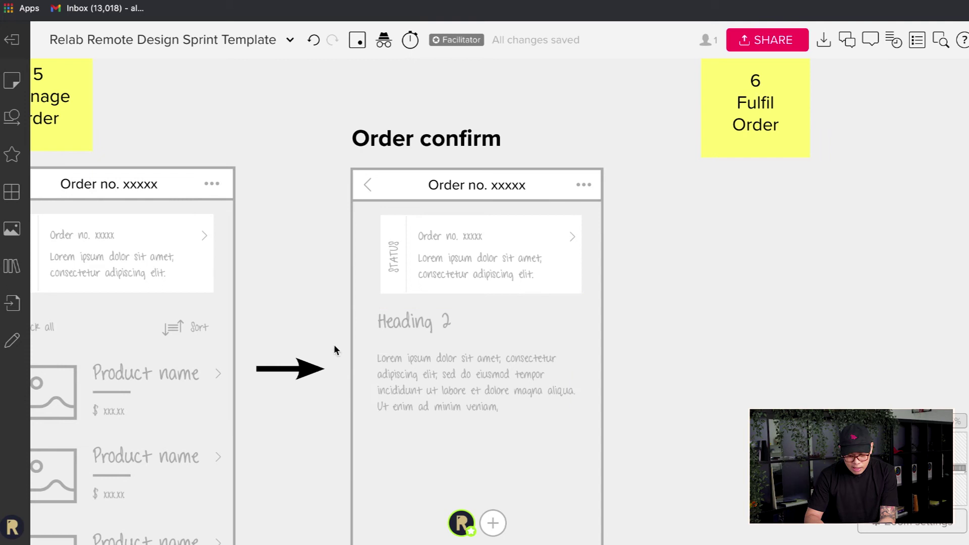
key("ctrl+v")
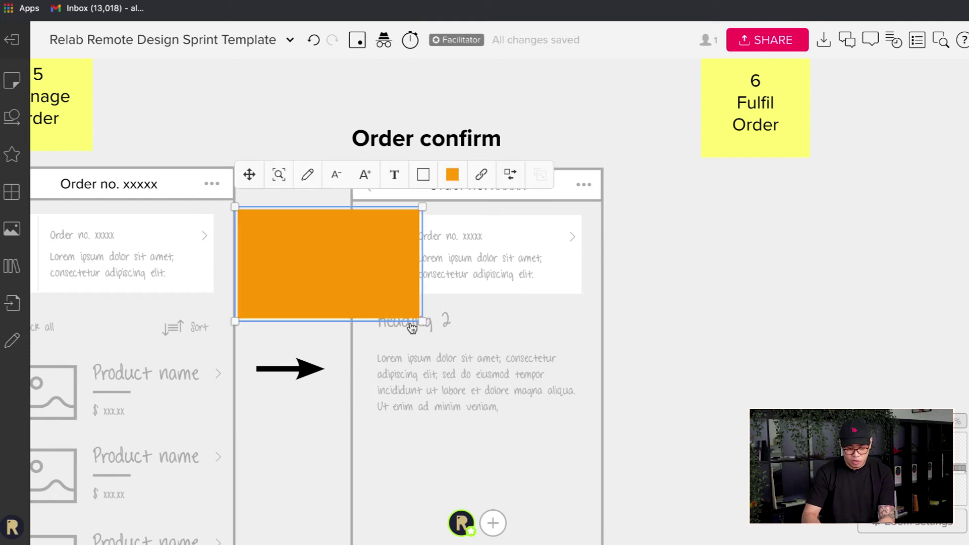
left_click(389, 257)
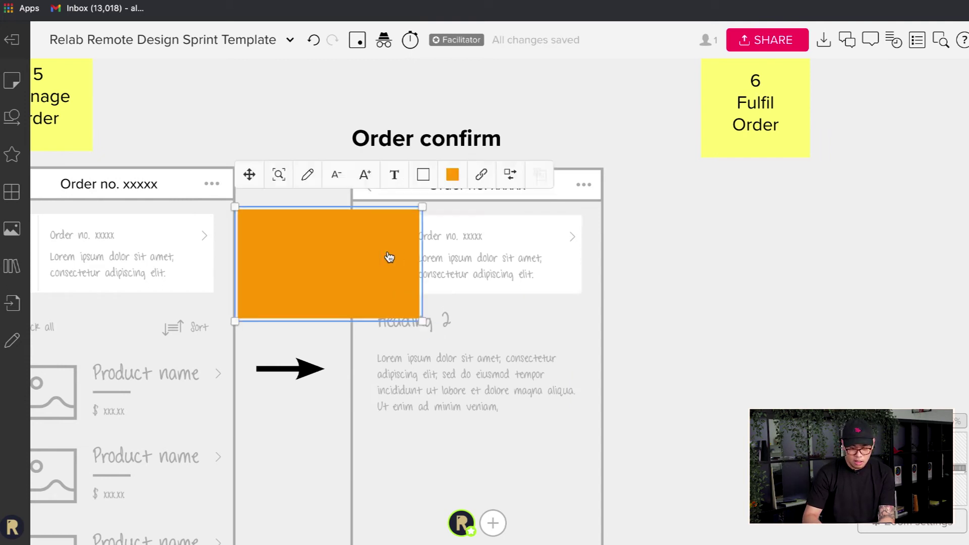
key("Delete")
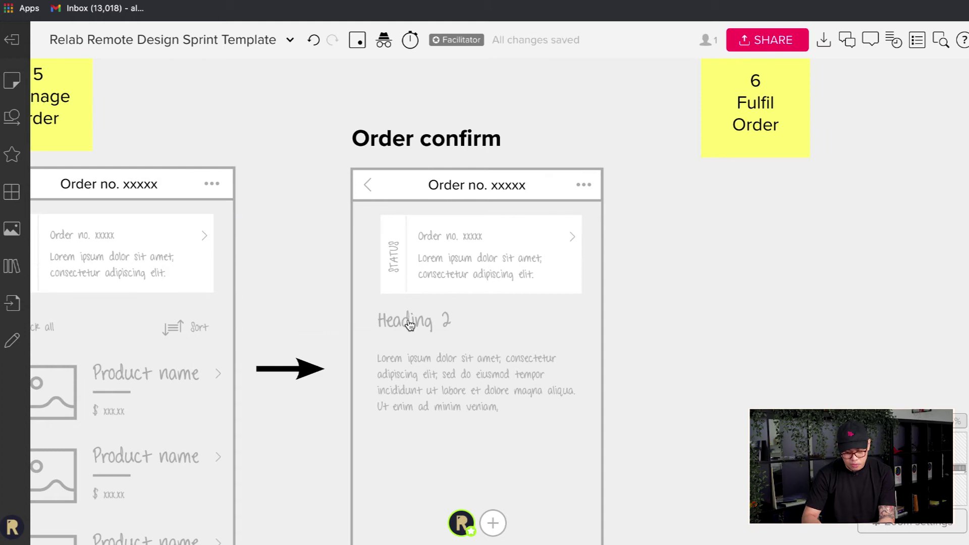
key("ctrl+z")
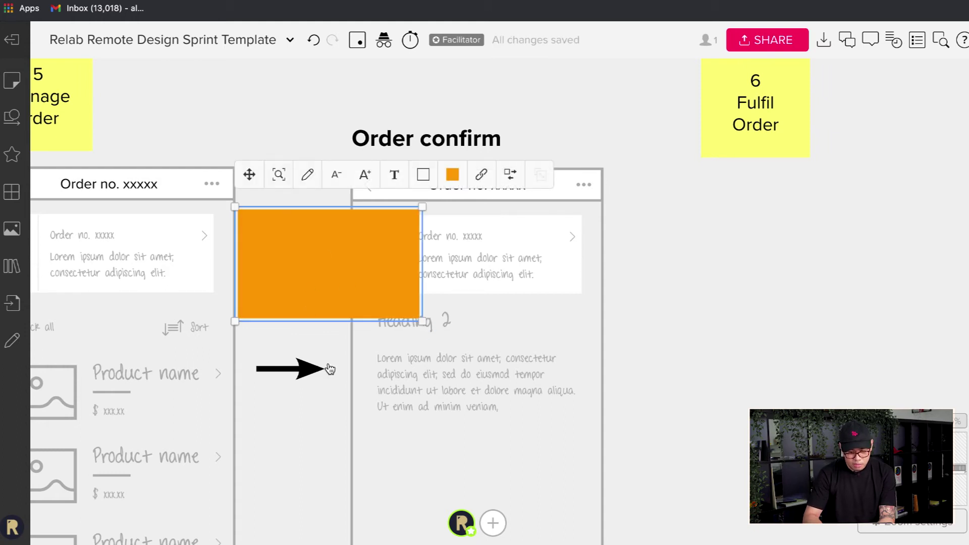
left_click(330, 370)
left_click(329, 288)
key("Delete")
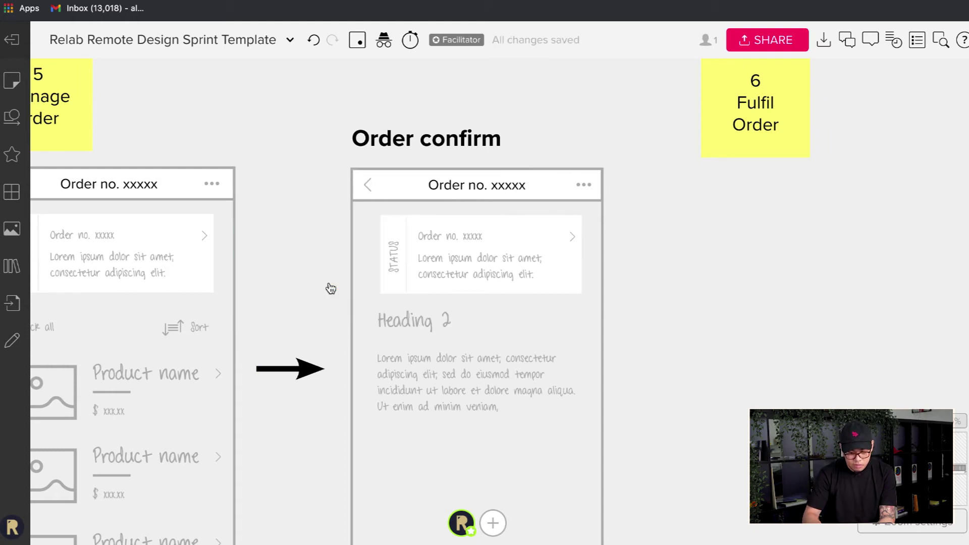
- Replace the Heading 2 placeholder with 'Full name'
left_click(418, 331)
double_click(422, 325)
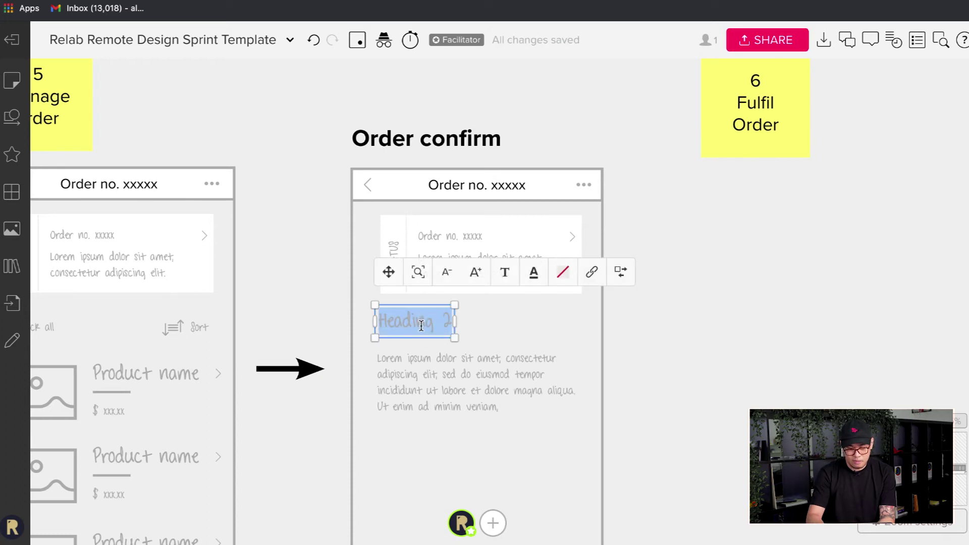
key("BackSpace")
type("Name")
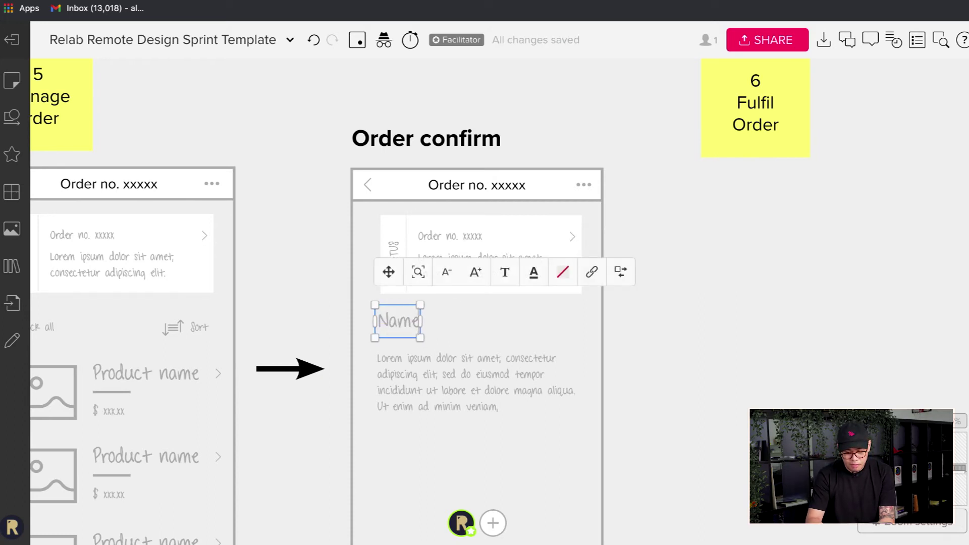
key("ctrl+a")
key("BackSpace")
type("Full name")
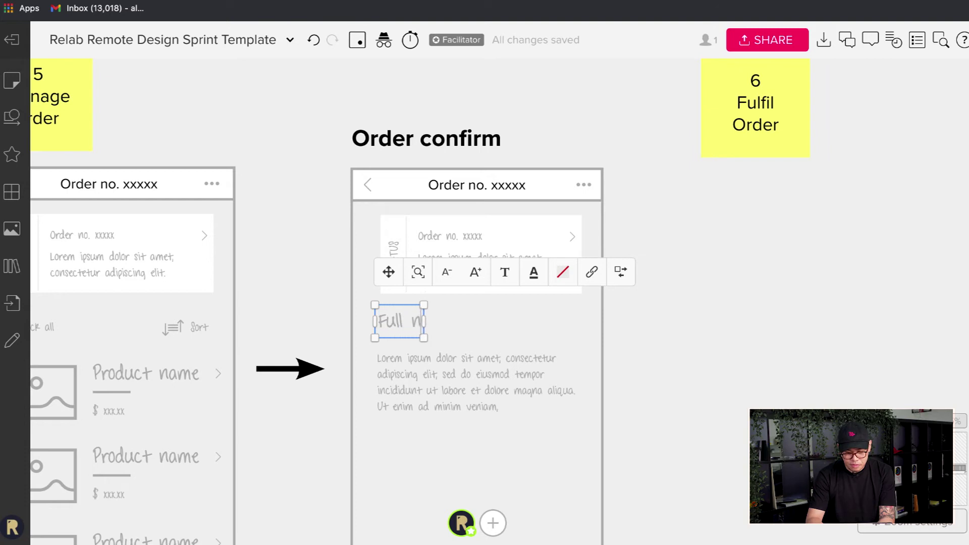
- Replace the paragraph with three lines: '123 Address', 'Suburb, State', 'Country'
left_click(458, 398)
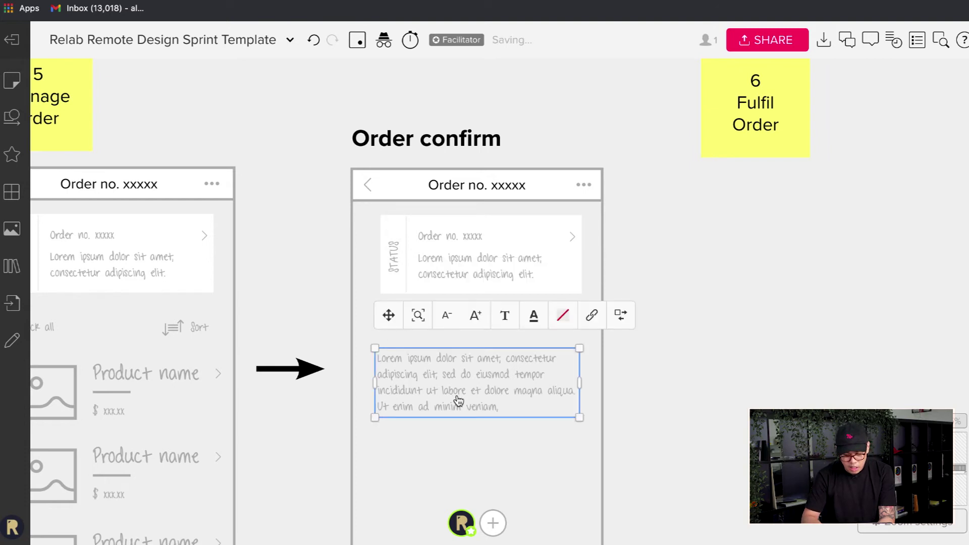
double_click(457, 396)
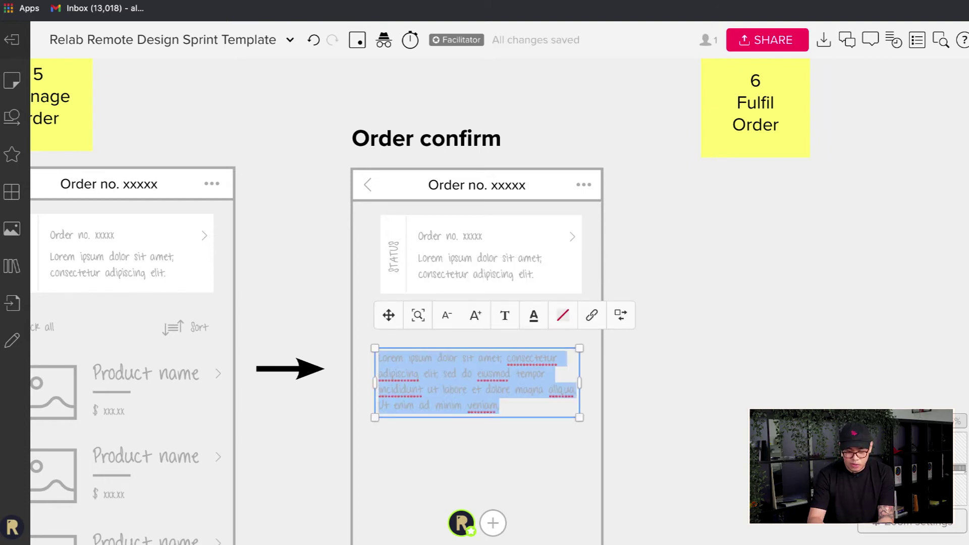
type("123 Addre")
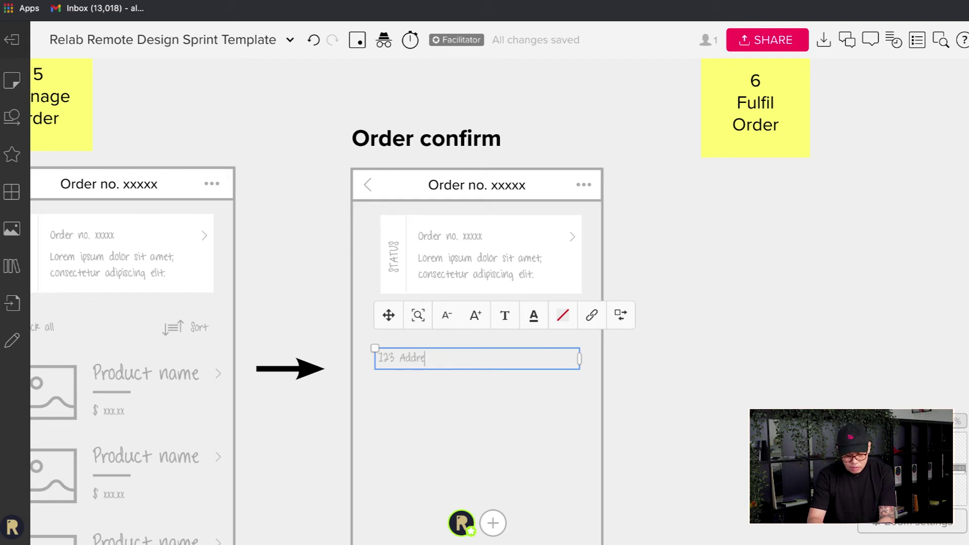
type("ss")
key("Return")
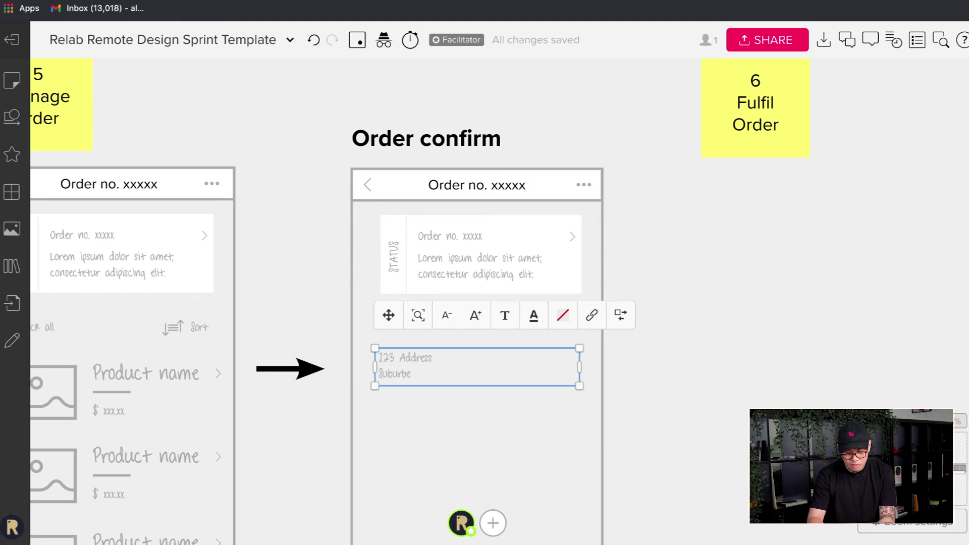
type("Suburb, State")
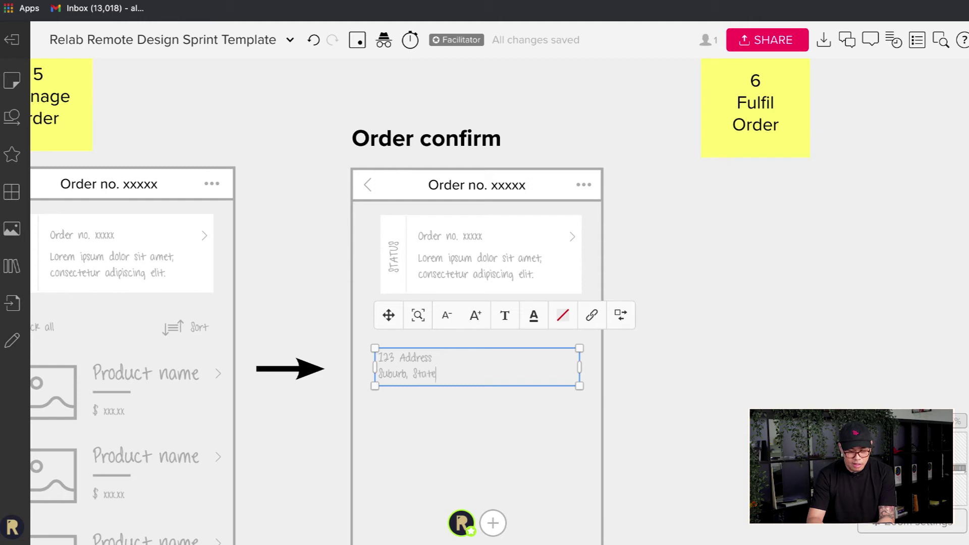
key("Return")
type("Country")
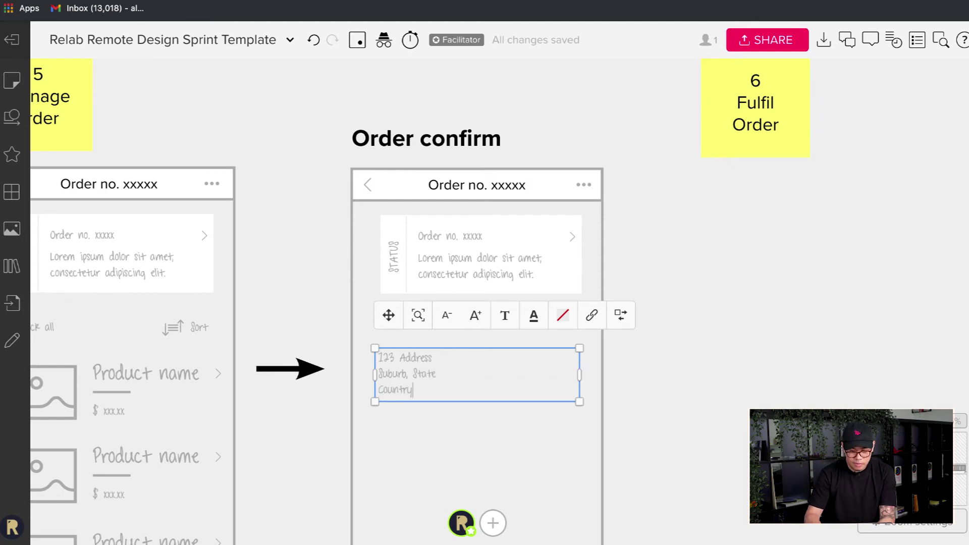
left_click(546, 375)
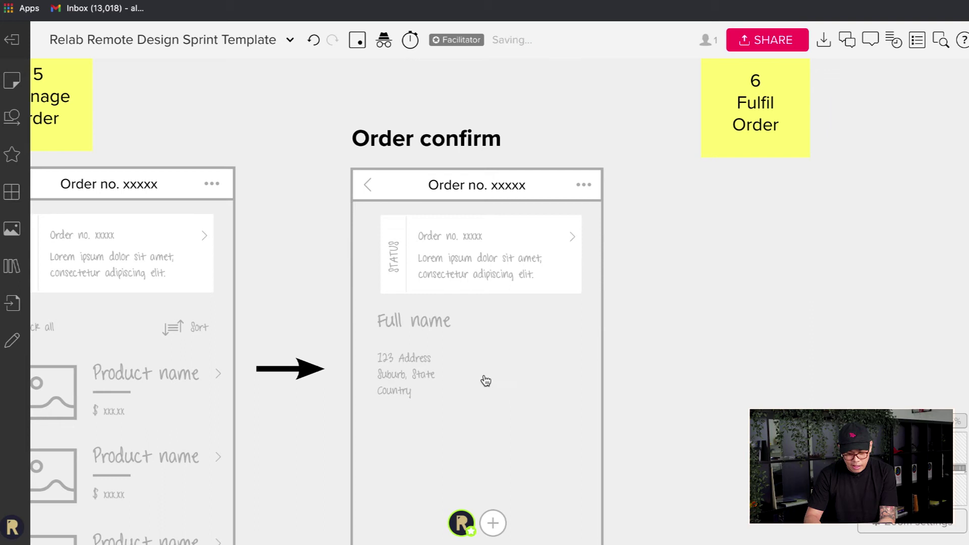
- Narrow the address text box by dragging its right edge left
left_click(396, 384)
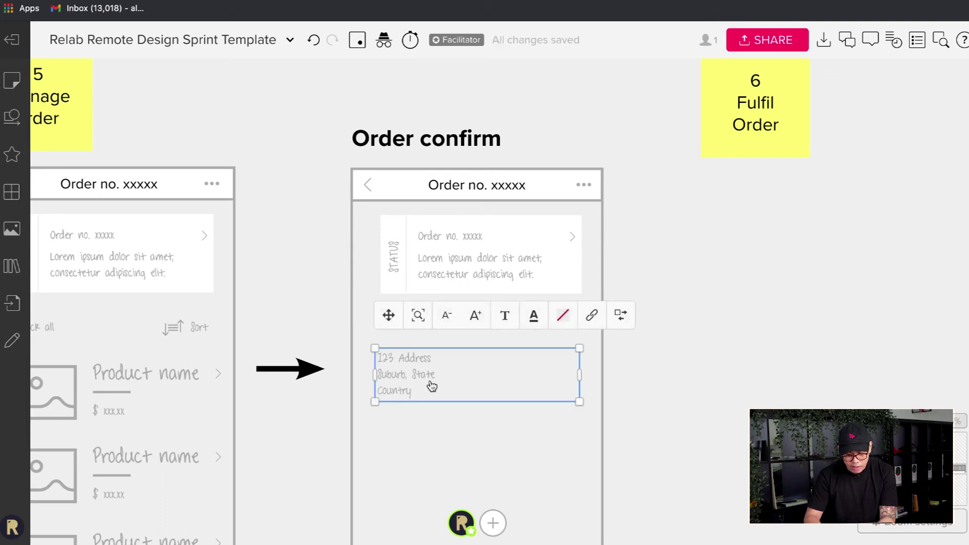
left_click_drag(579, 374, 470, 375)
left_click(671, 410)
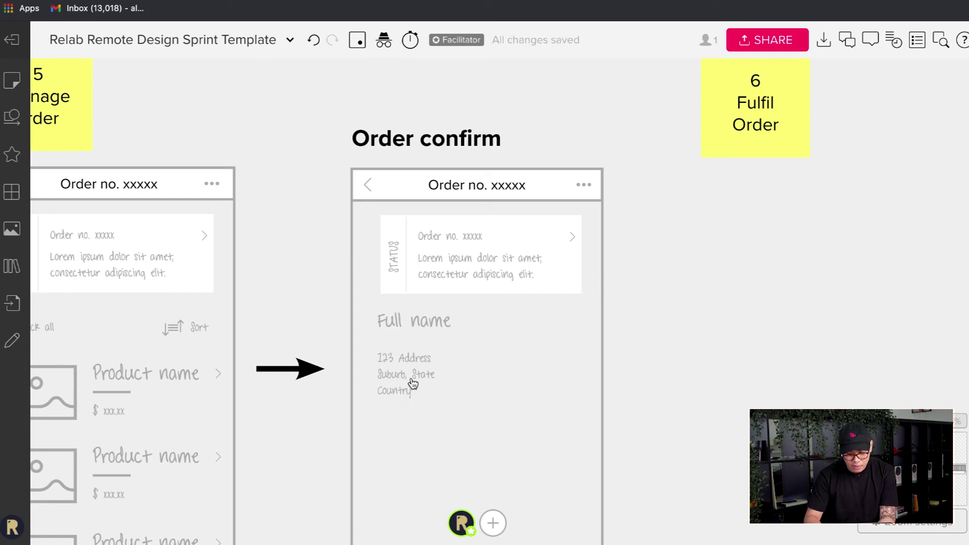
left_click(417, 384)
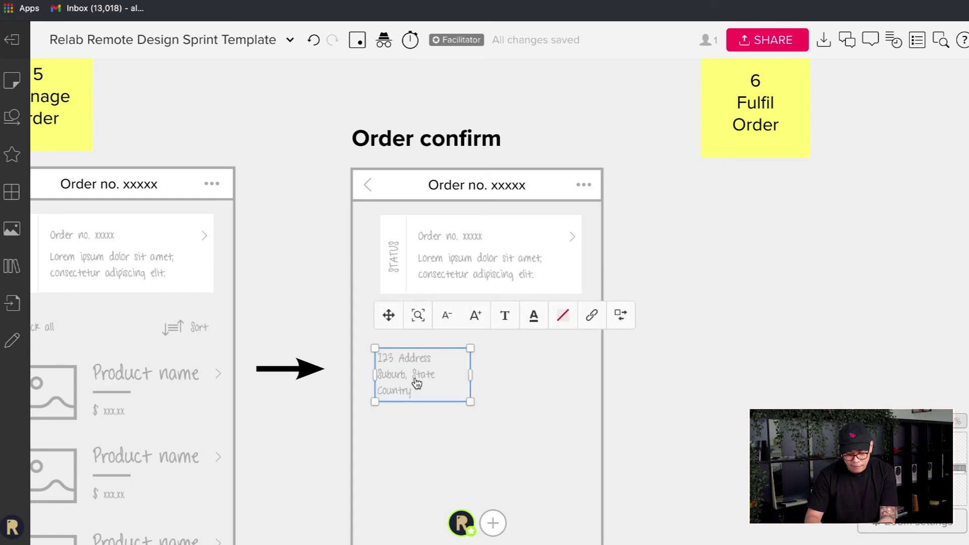
key("Escape")
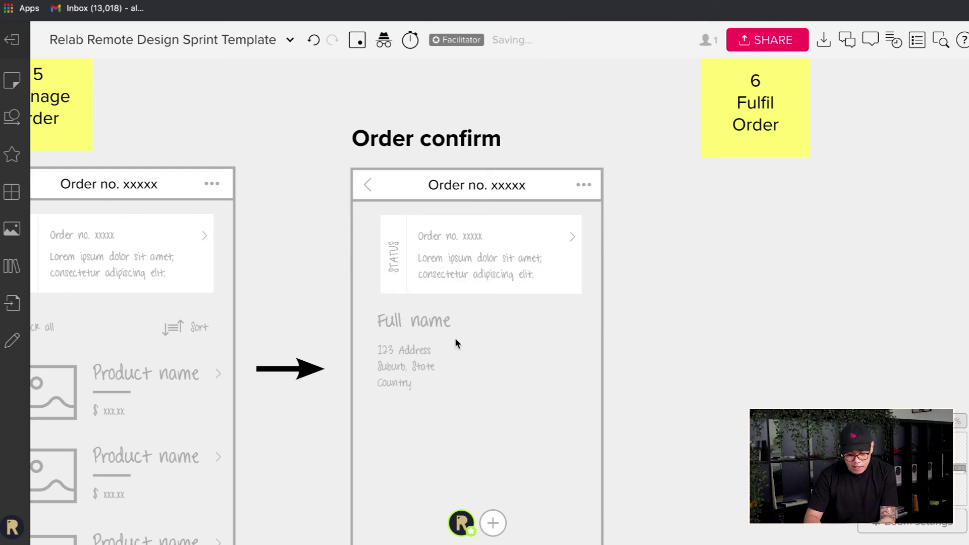
- Shift Full name and the address slightly lower, then place an address copy to the right
left_click(439, 327)
left_click(409, 382, "shift")
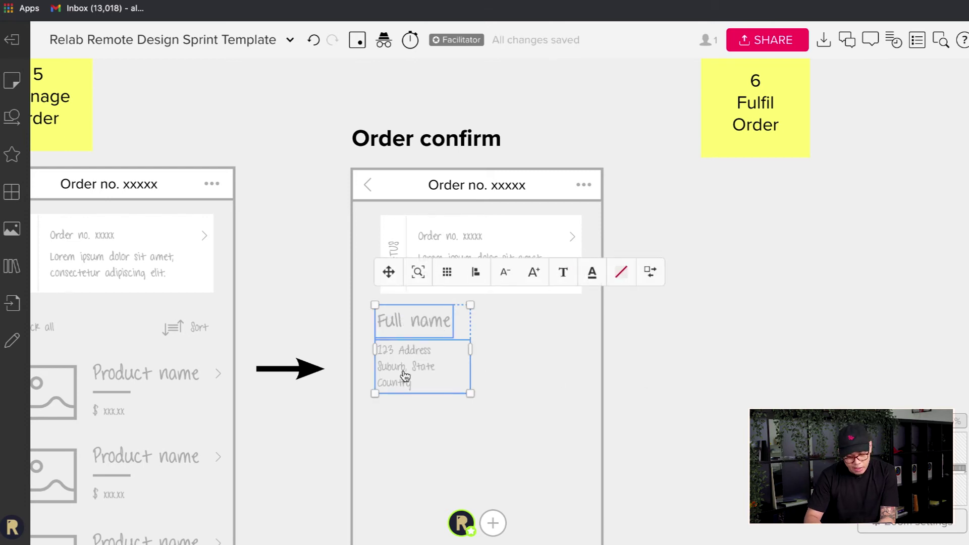
left_click_drag(407, 391, 407, 400)
left_click(662, 398)
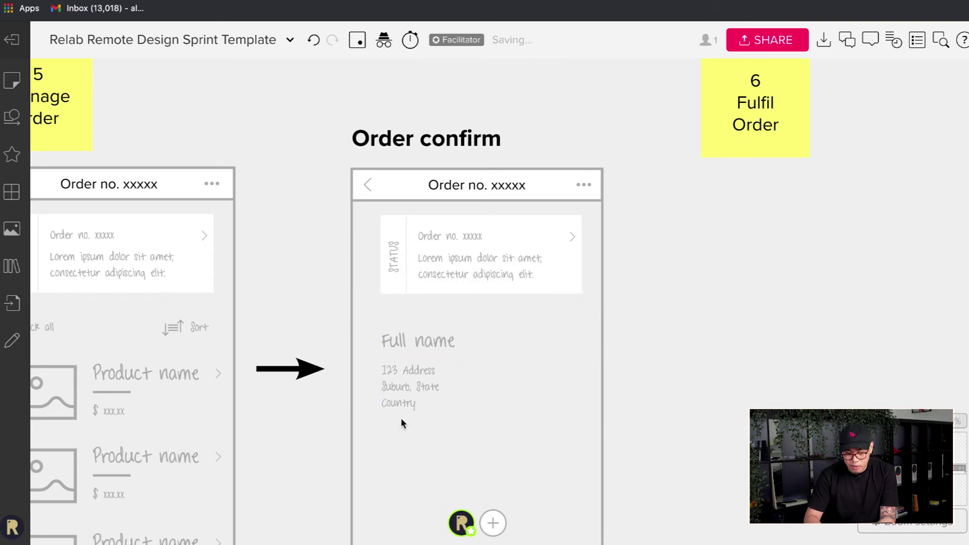
key("ctrl+v")
left_click_drag(525, 403, 508, 400)
- Replace the copied block's text with 'Phone: +123 4567 89' and widen it onto one line
triple_click(510, 387)
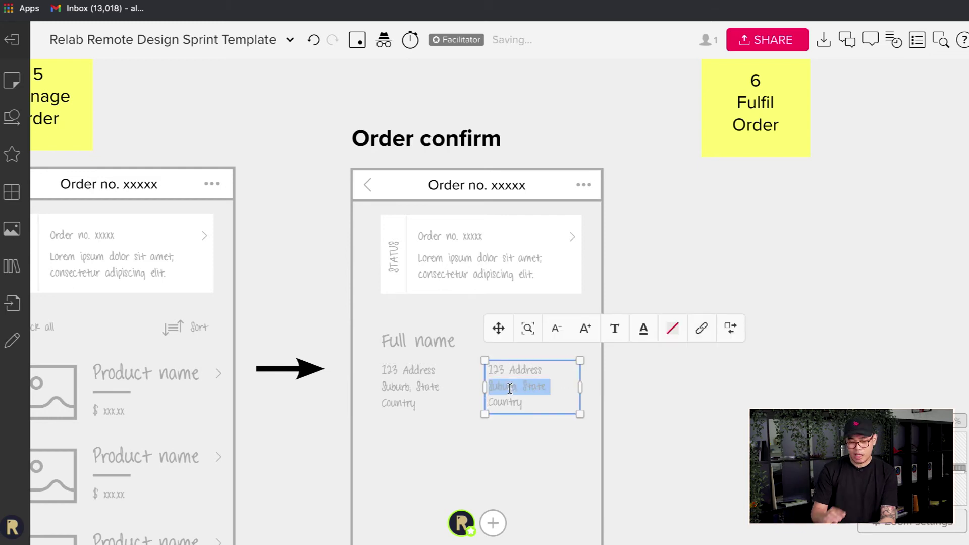
key("ctrl+a")
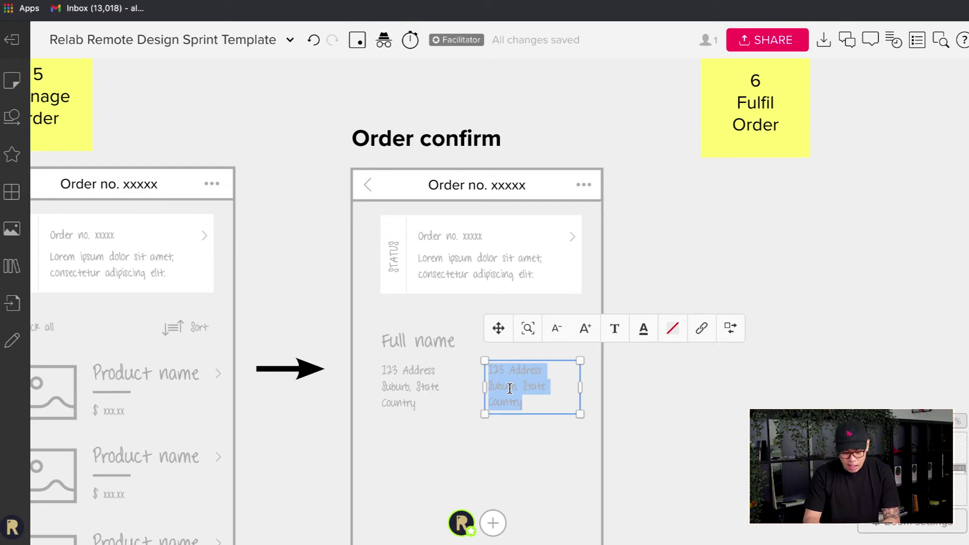
type("Phone: +1")
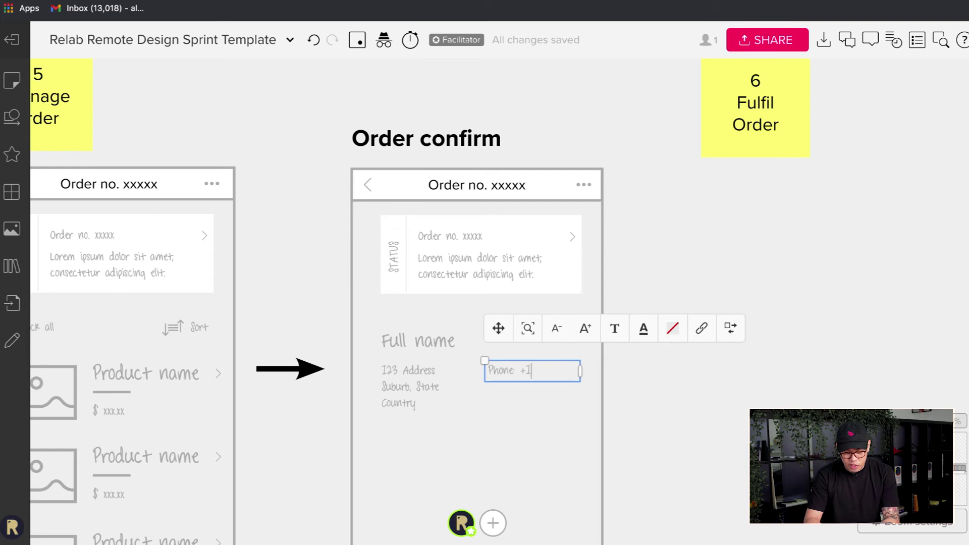
type("23 456")
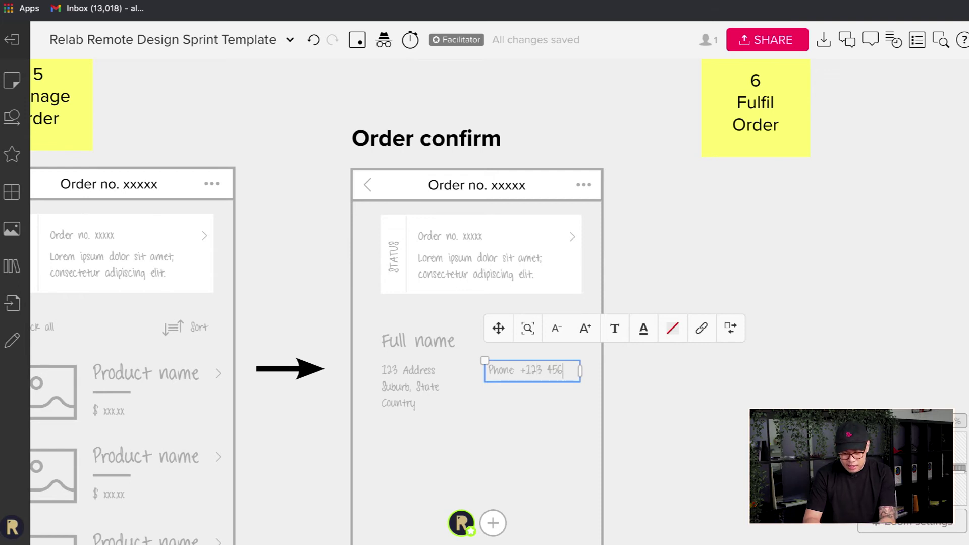
type("7 89")
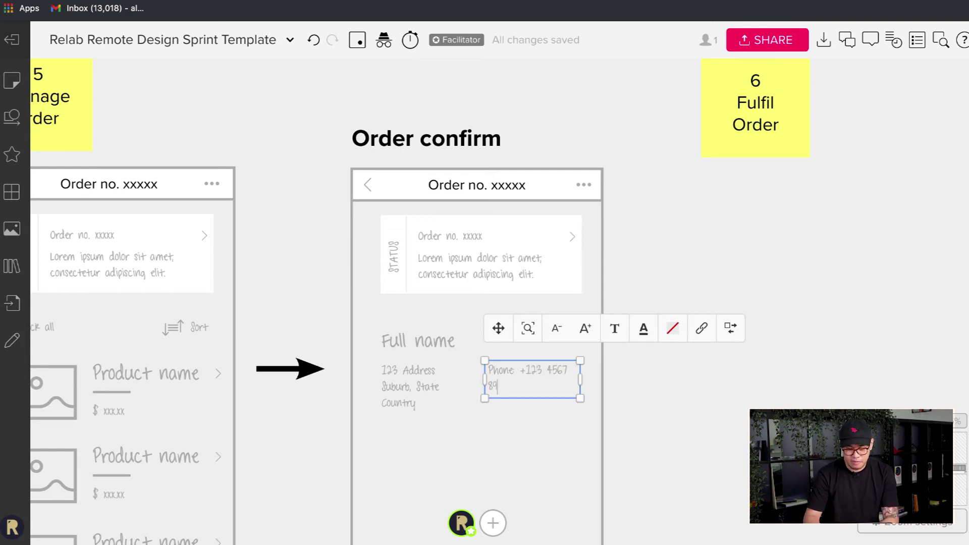
key("Escape")
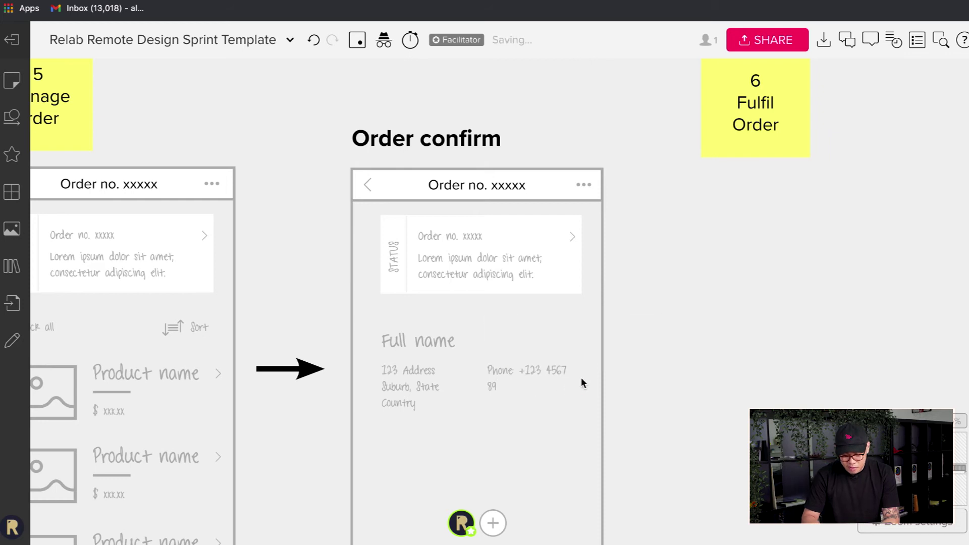
left_click(538, 377)
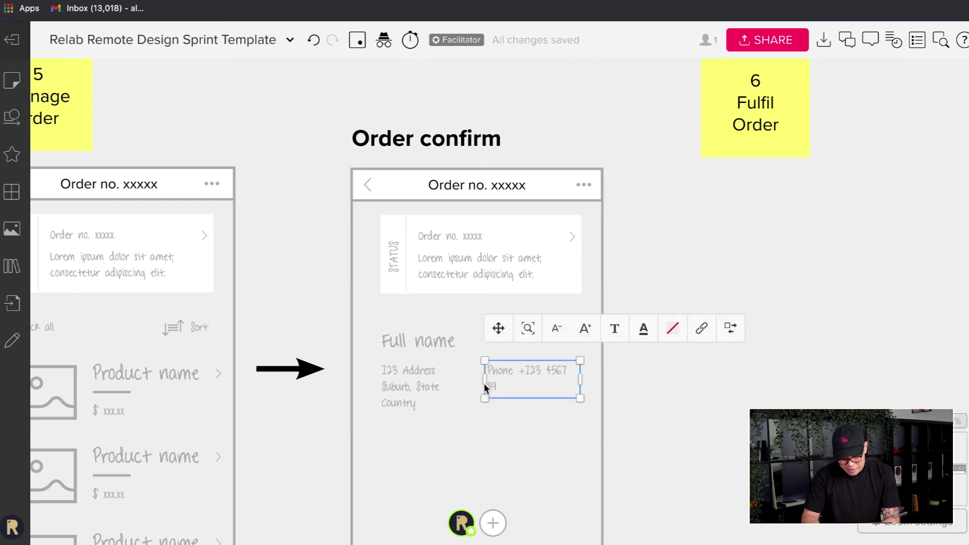
left_click_drag(483, 383, 526, 381)
key("Escape")
left_click(524, 375)
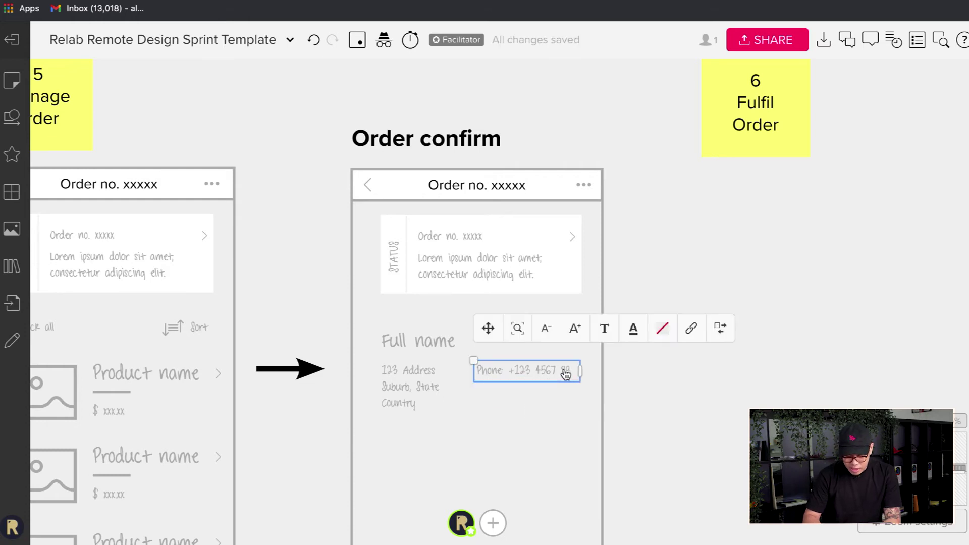
double_click(564, 370)
key("Right")
key("Return")
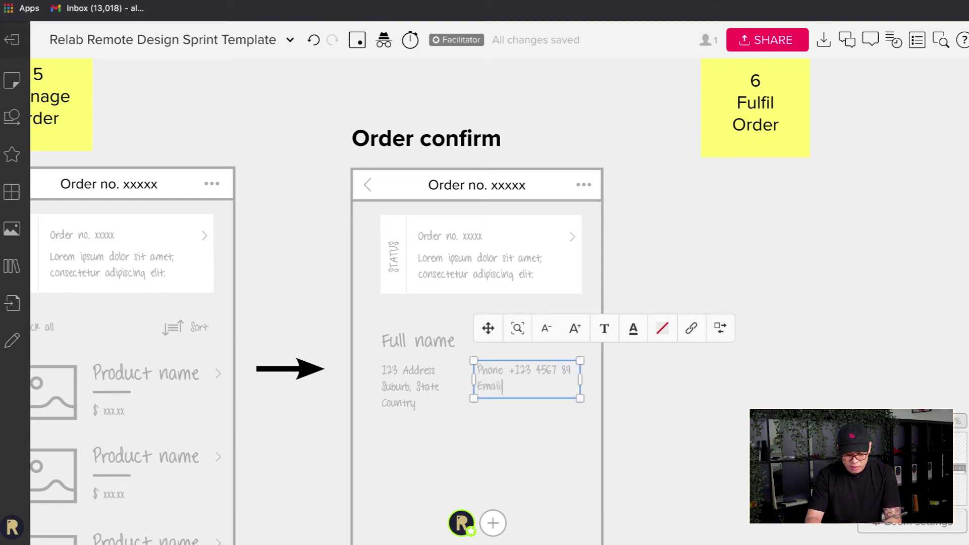
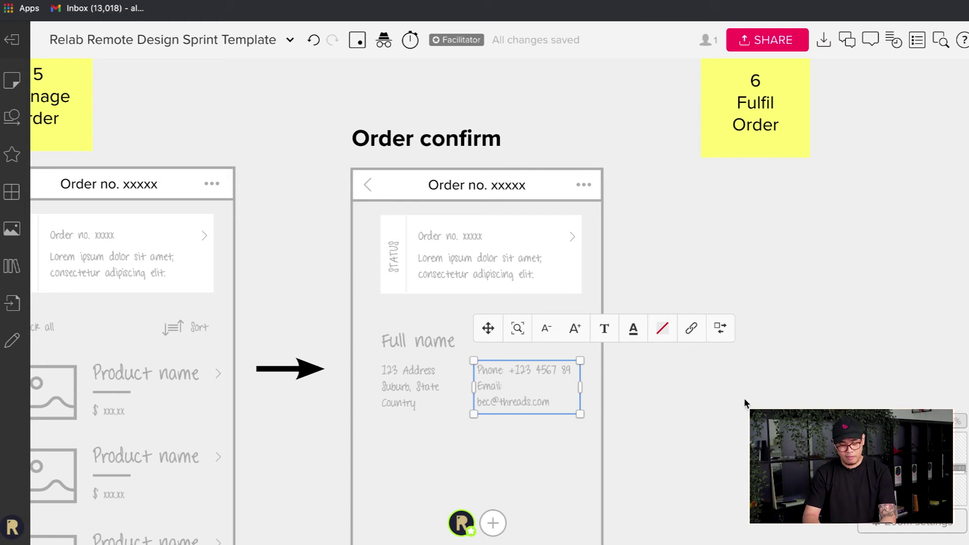
left_click(745, 404)
left_click(559, 381)
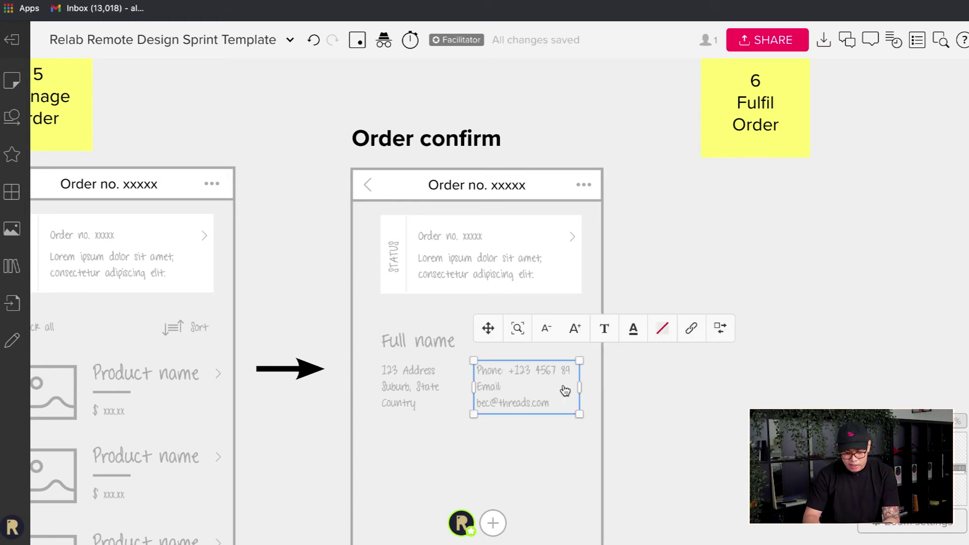
left_click_drag(579, 384, 583, 383)
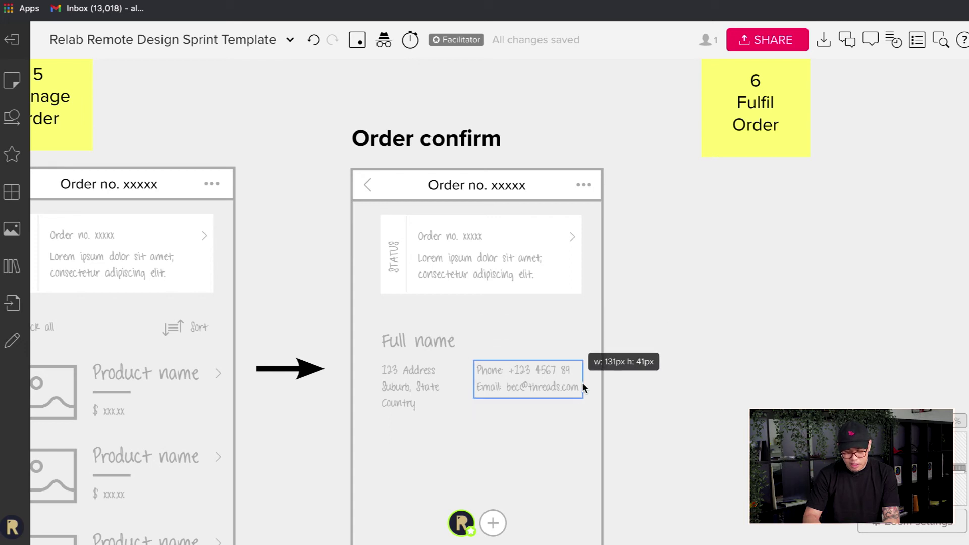
left_click(646, 410)
- Copy the Order Ready button into the Order confirm screen
scroll(646, 410, "down", 5)
scroll(646, 410, "left", 2)
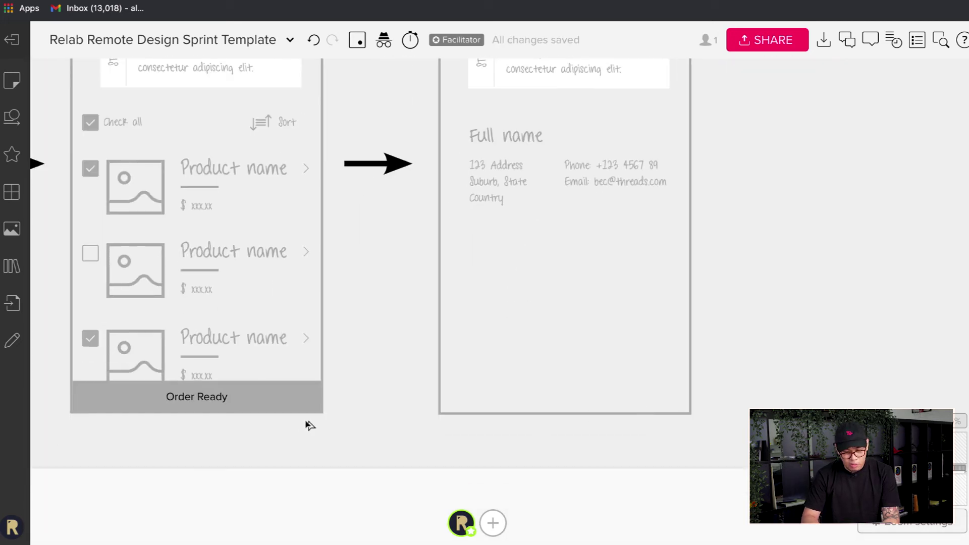
left_click_drag(293, 402, 631, 400)
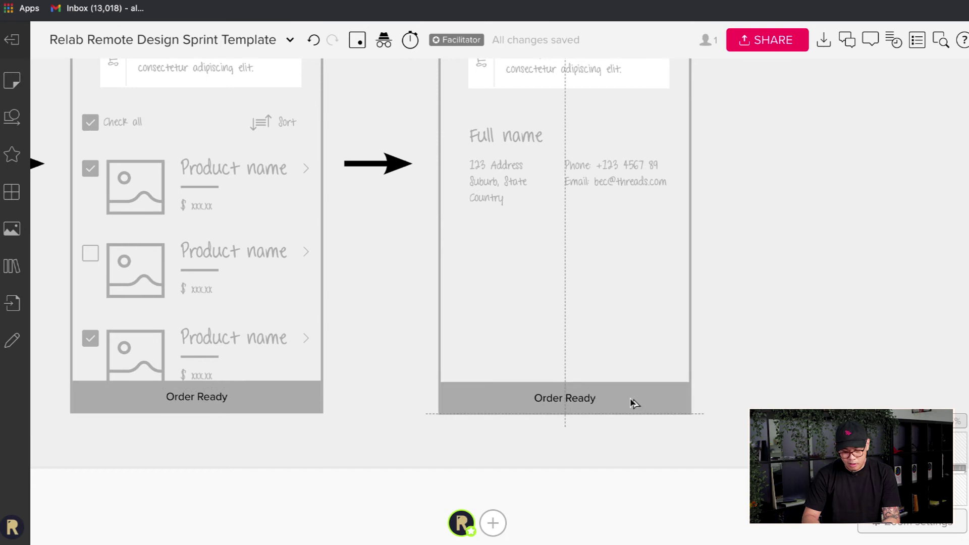
- Drop the button copy at the screen's bottom and delete the stray orange sticky note
left_click(589, 400)
double_click(585, 399)
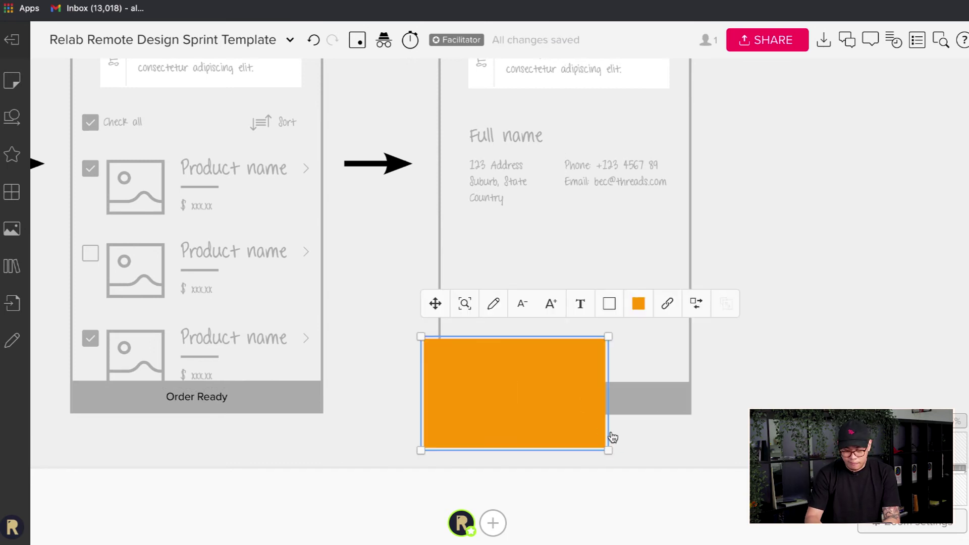
left_click(650, 451)
left_click(560, 424)
key("Delete")
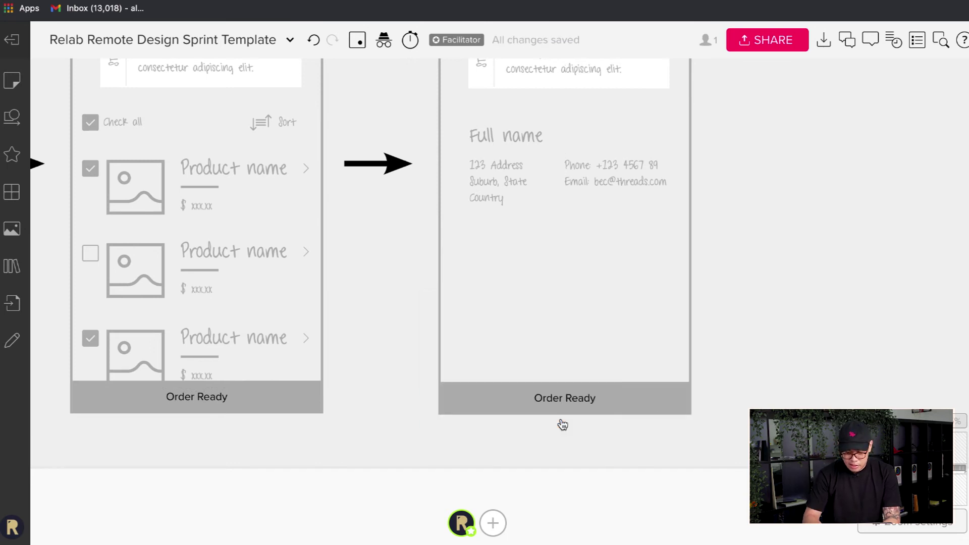
- Relabel the copied button 'Confirm' and shrink its font size by two steps
left_click(566, 406)
type("Su")
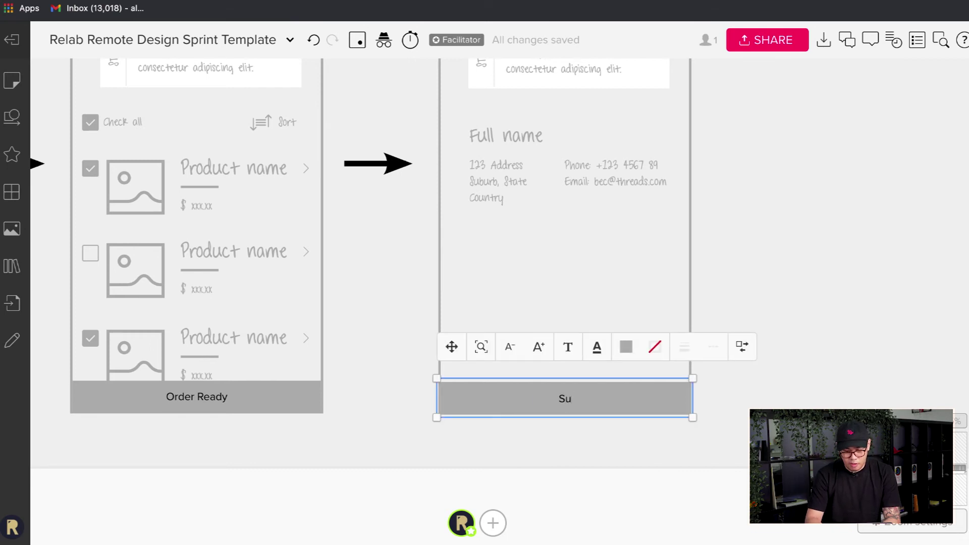
key("BackSpace")
type("CONR")
key("BackSpace")
key("BackSpace")
key("BackSpace")
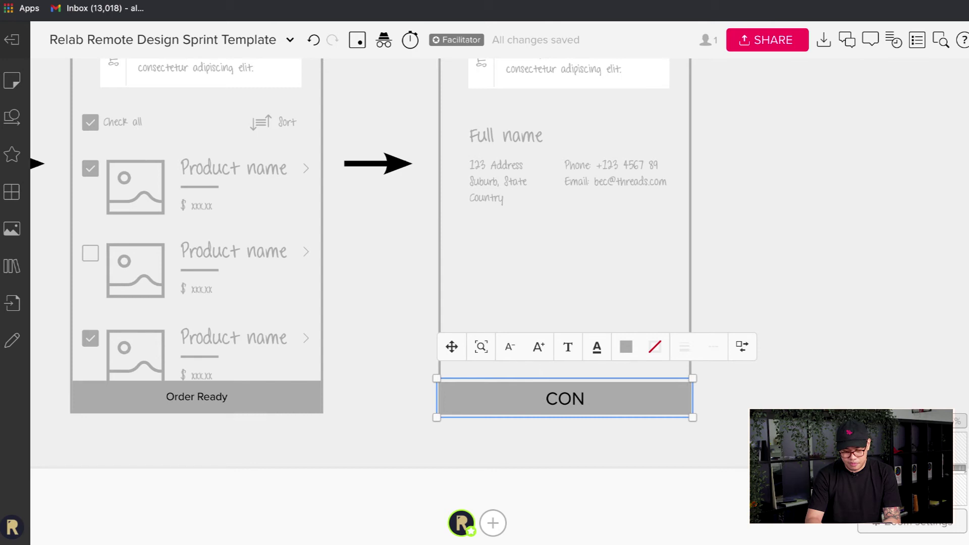
type("onfirm")
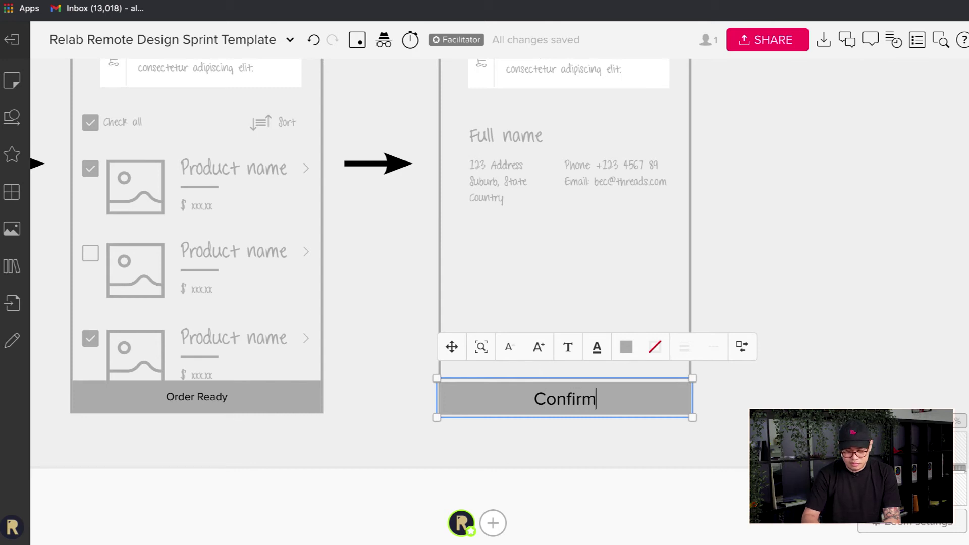
left_click(510, 347)
left_click(509, 348)
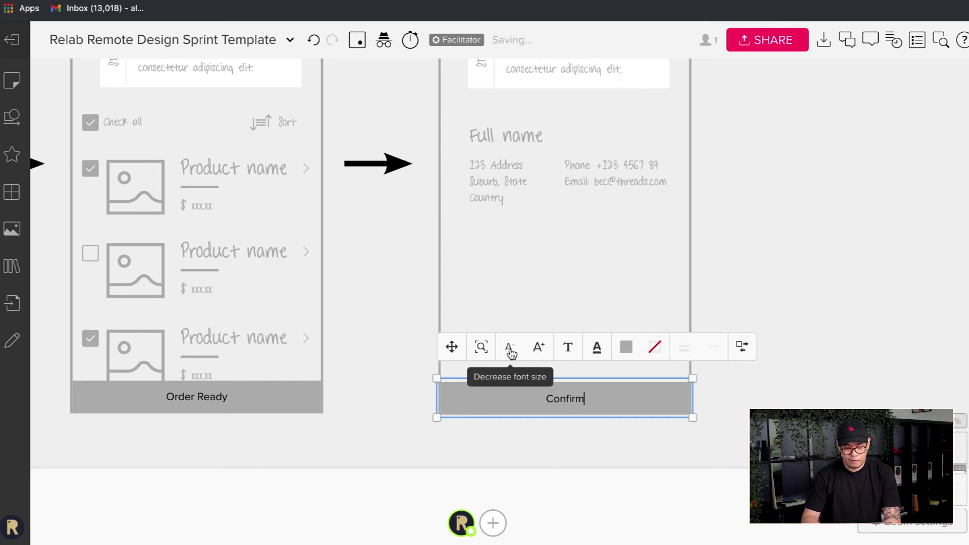
left_click(839, 271)
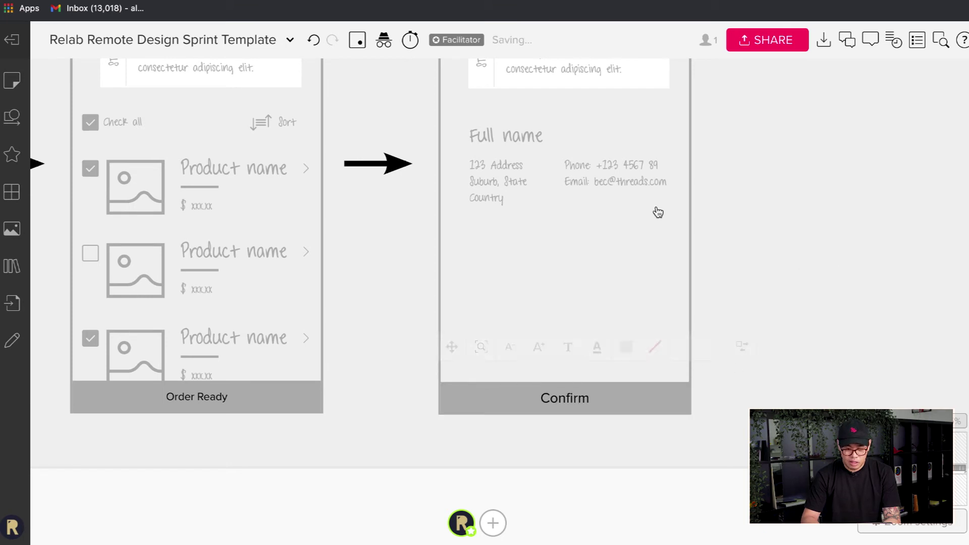
- Copy the Full name heading below the contact details and retype it as 'Estimated delivery'
scroll(656, 210, "up", 2)
scroll(656, 211, "up", 1)
left_click_drag(493, 210, 493, 306)
double_click(492, 304)
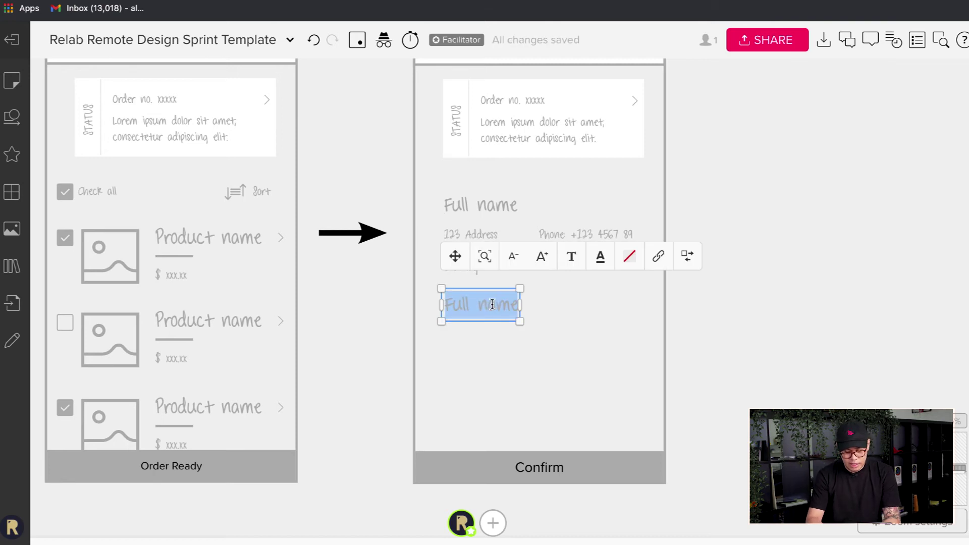
key("BackSpace")
type("Delivery")
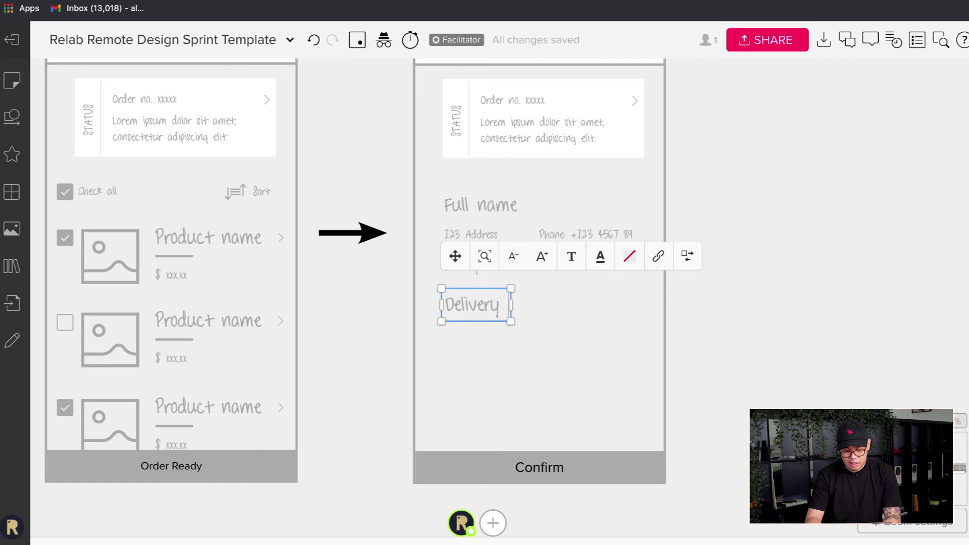
key("ctrl+a")
key("BackSpace")
type("Estima")
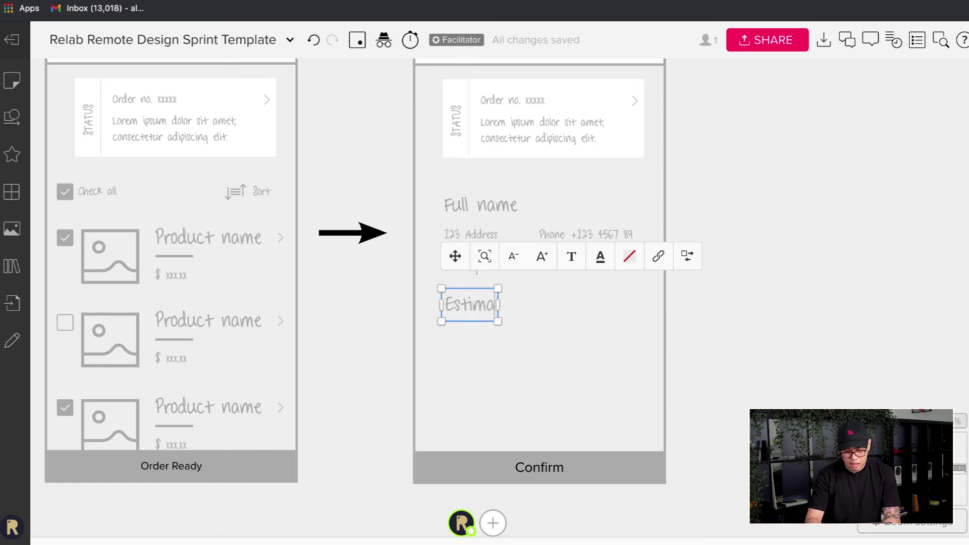
type("ted deliver")
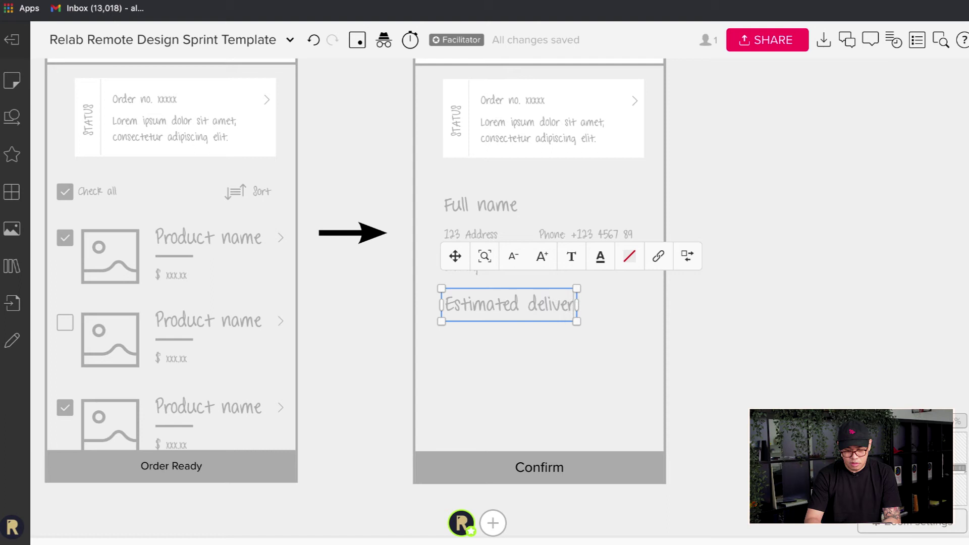
type("y")
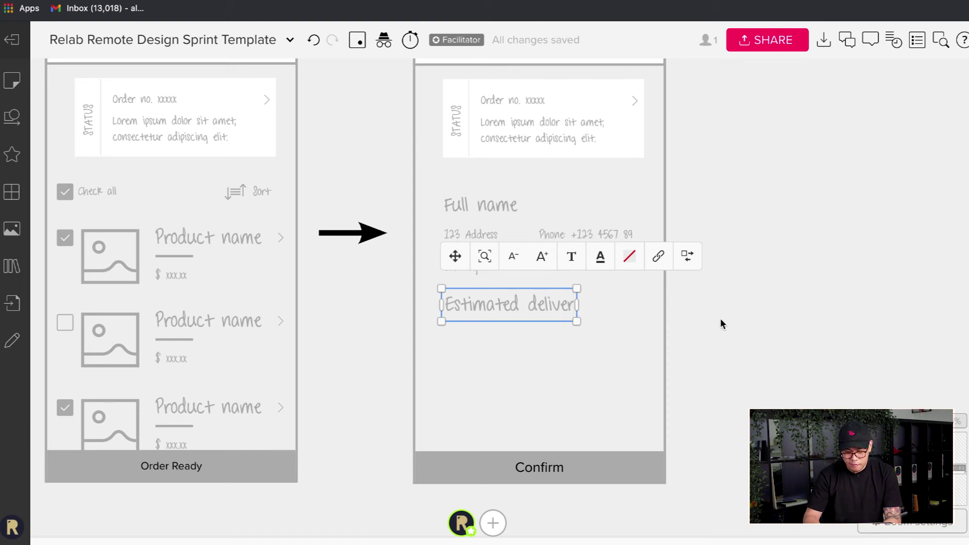
left_click(720, 323)
- Copy the address text under the heading and change it to '24 december 2021'
left_click(530, 255)
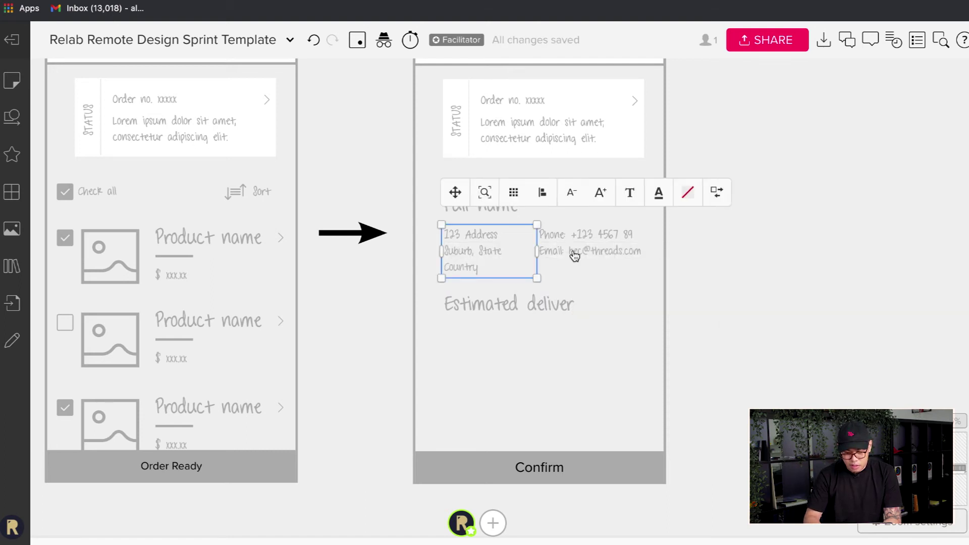
left_click(574, 256, "shift")
key("ctrl+g")
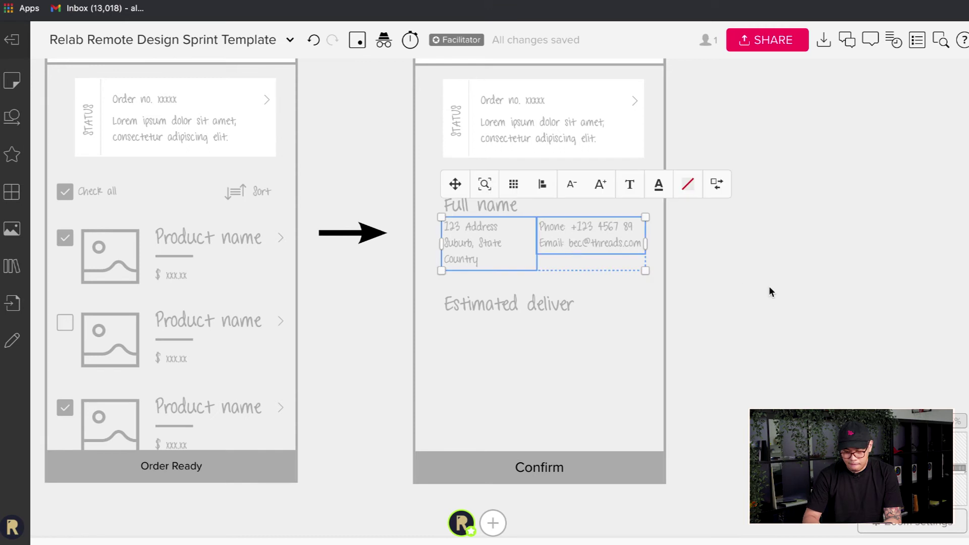
left_click_drag(456, 249, 477, 344)
double_click(477, 344)
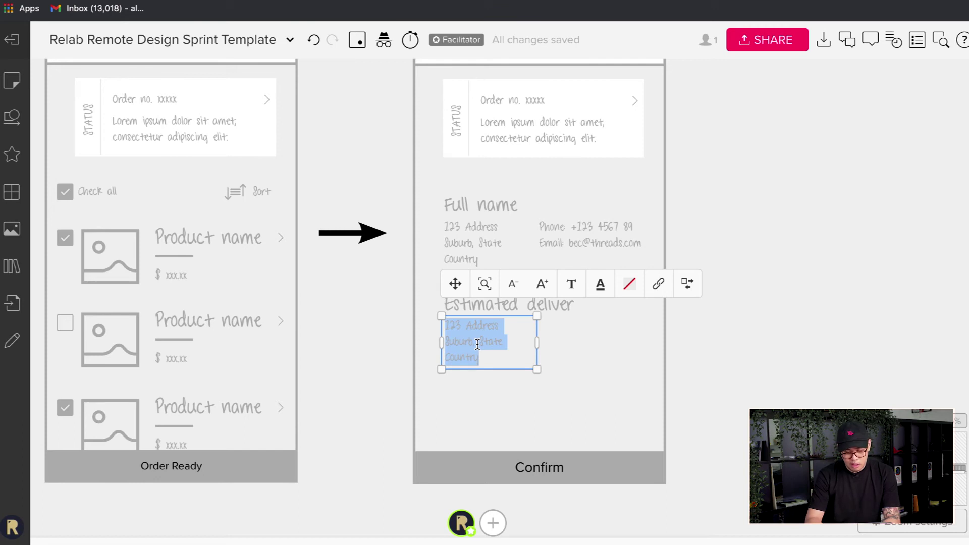
type("2")
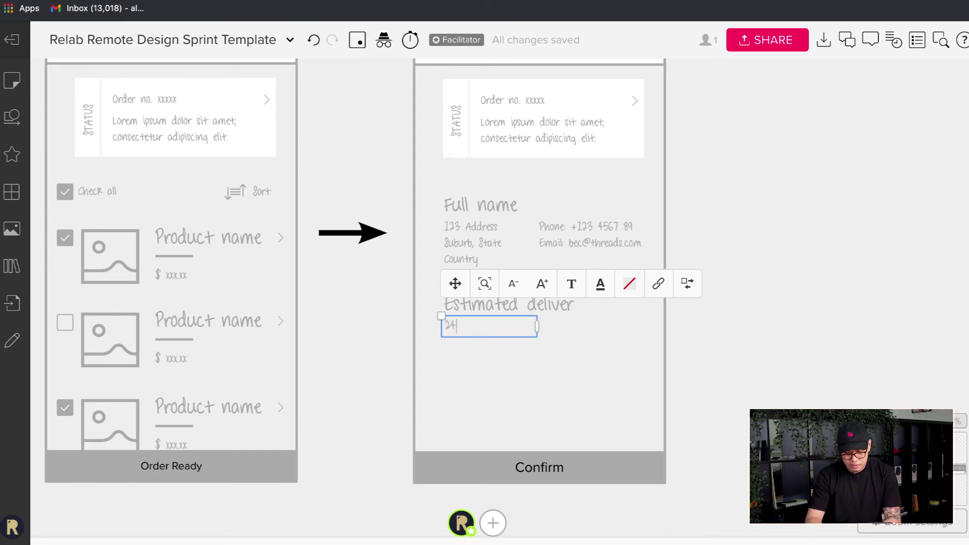
type("4 ")
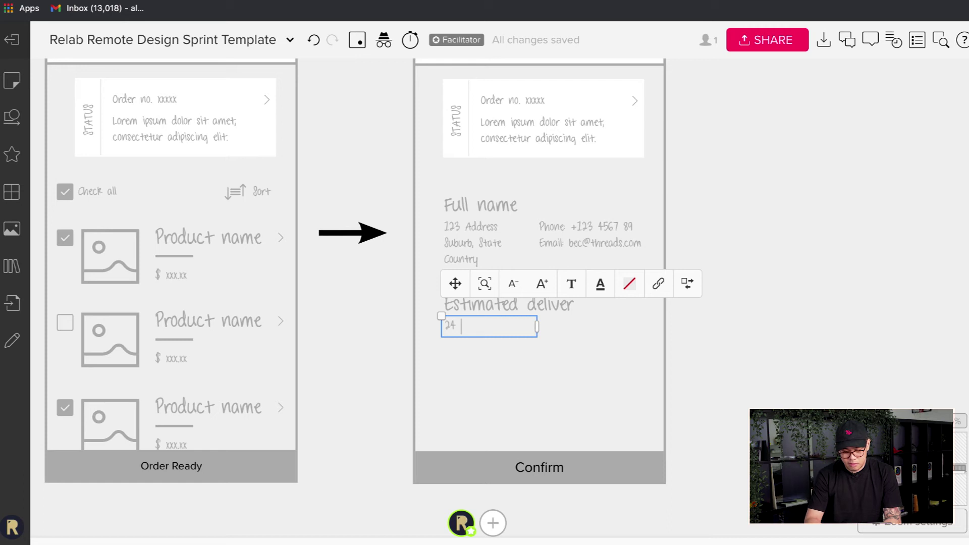
type("d")
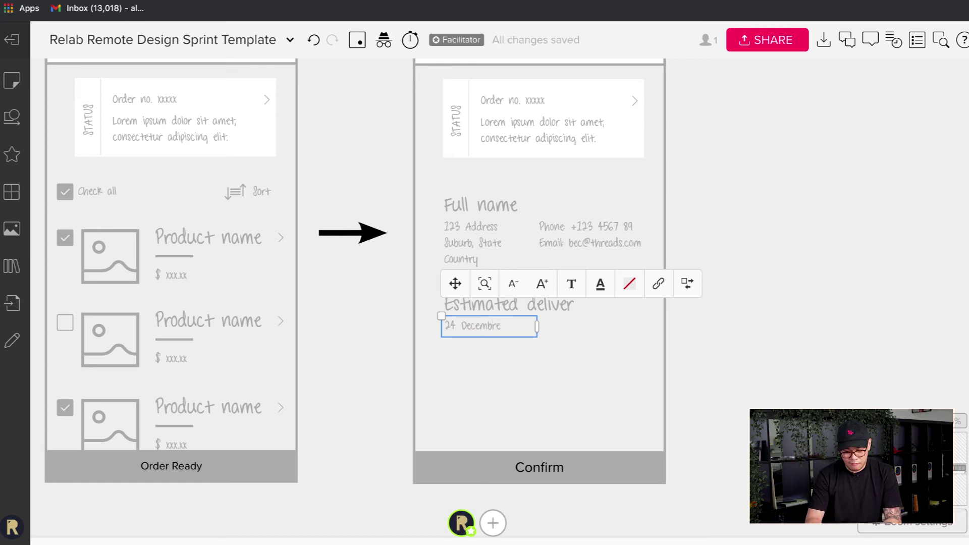
type("ecember 202")
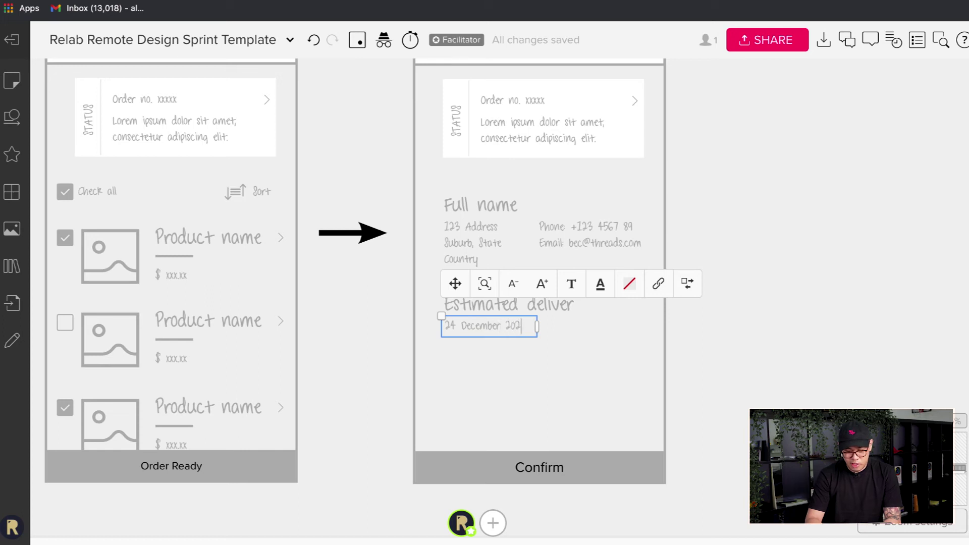
type("1")
left_click(563, 337)
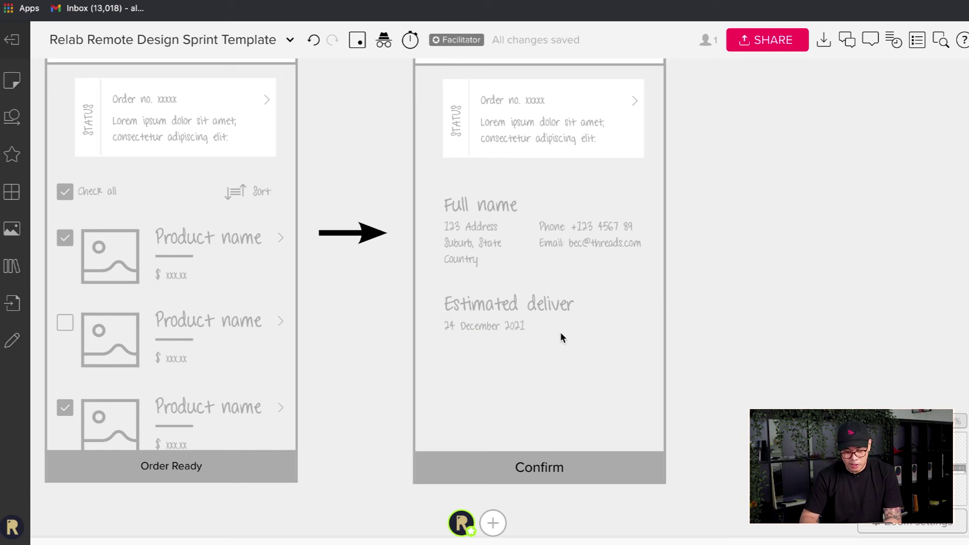
left_click(523, 331)
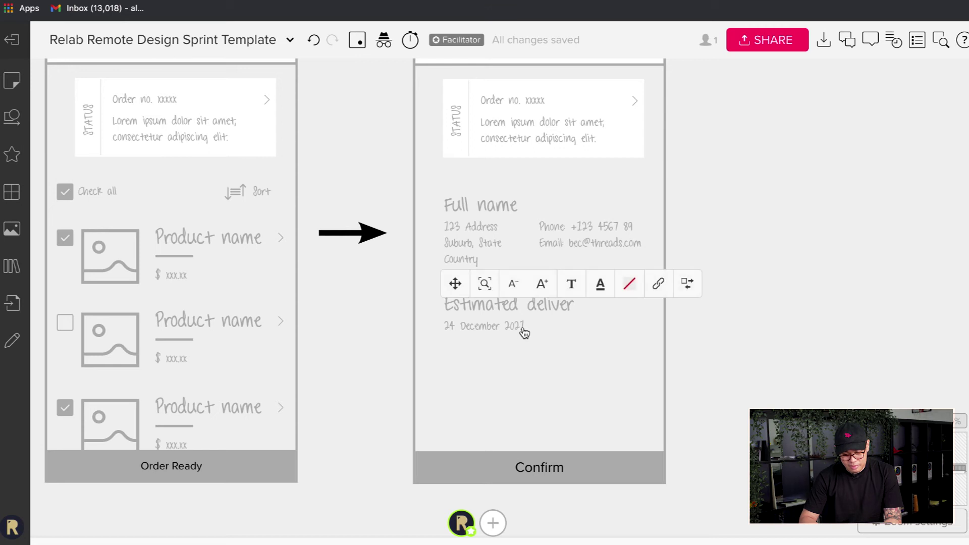
double_click(522, 331)
left_click(714, 357)
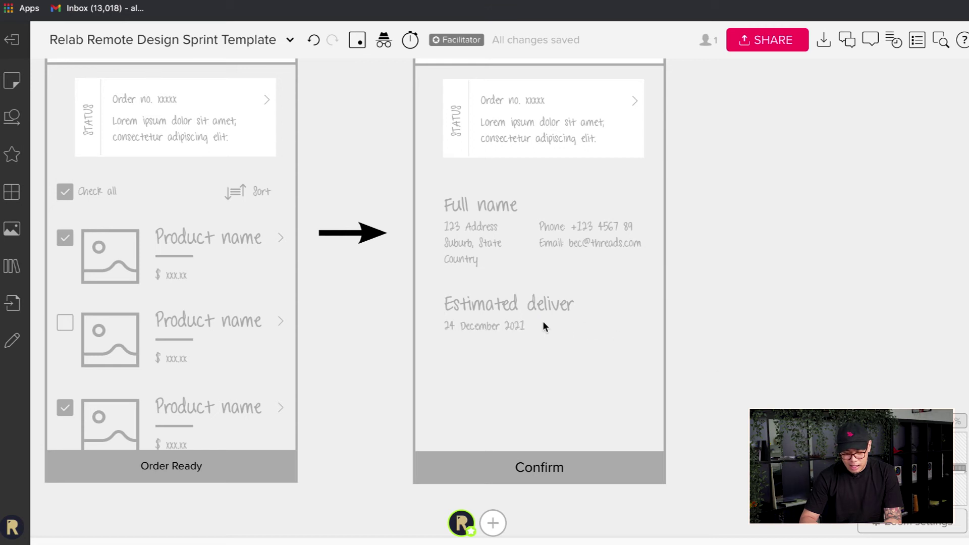
- Fix the heading's missing 'y', then duplicate the heading and date pair
double_click(570, 315)
left_click(572, 314)
type("y")
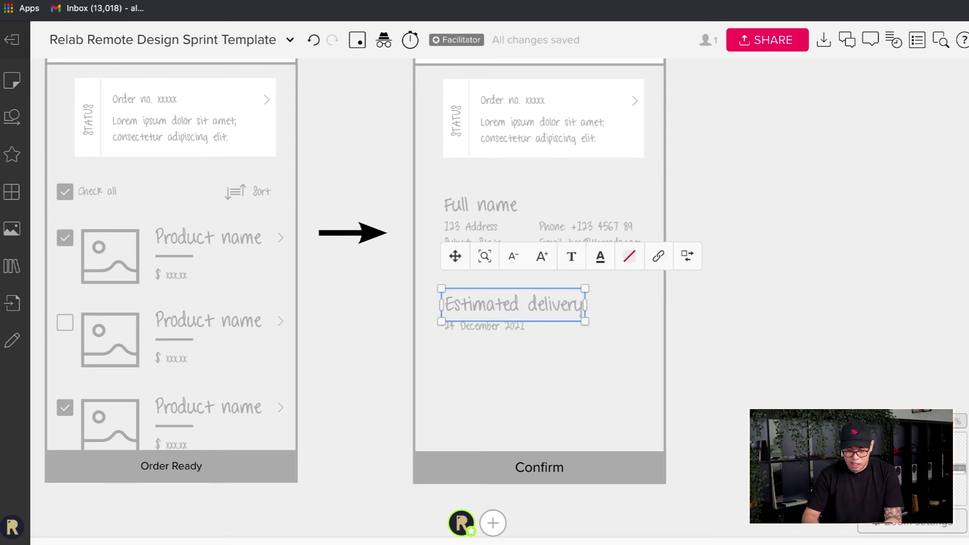
left_click(634, 378)
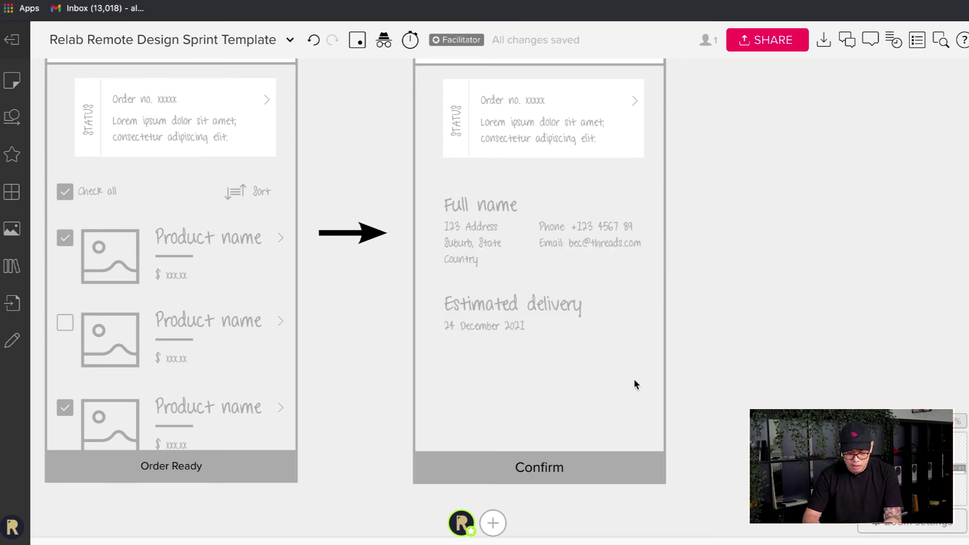
left_click(503, 333)
left_click(560, 315, "shift")
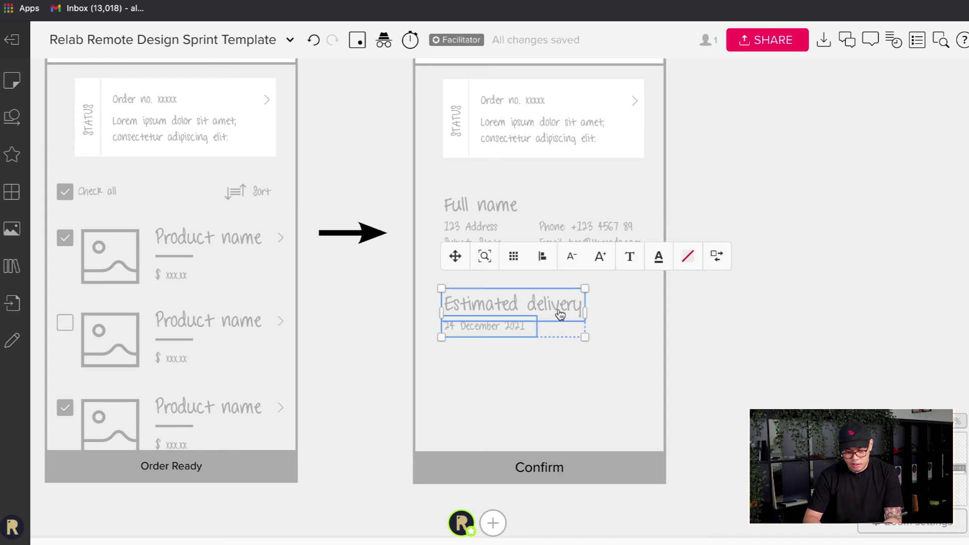
key("ctrl+d")
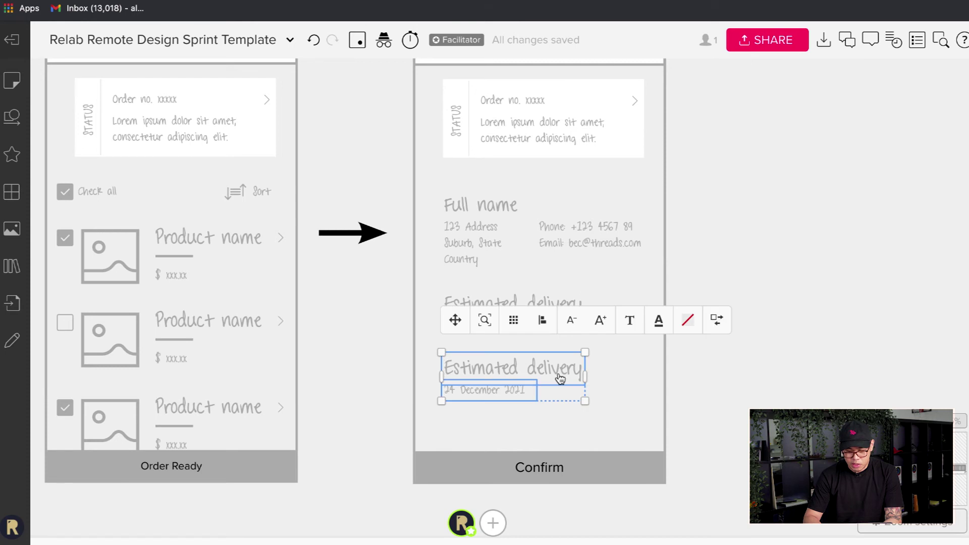
- Rename the duplicated heading to 'Notes'
double_click(559, 373)
type("Notes")
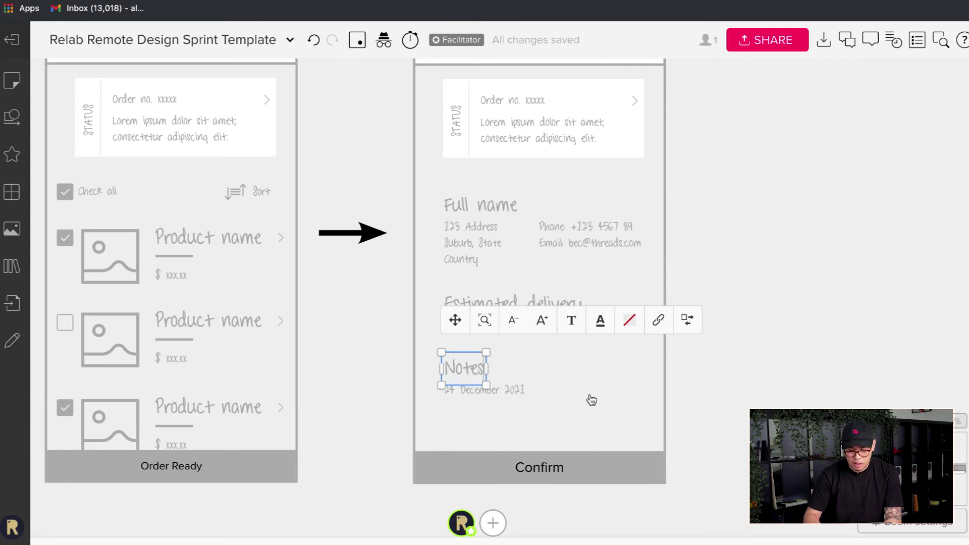
left_click(319, 333)
- Replace the duplicated date under Notes with the sample lorem ipsum paragraph
scroll(383, 264, "down", 3)
scroll(383, 263, "left", 5)
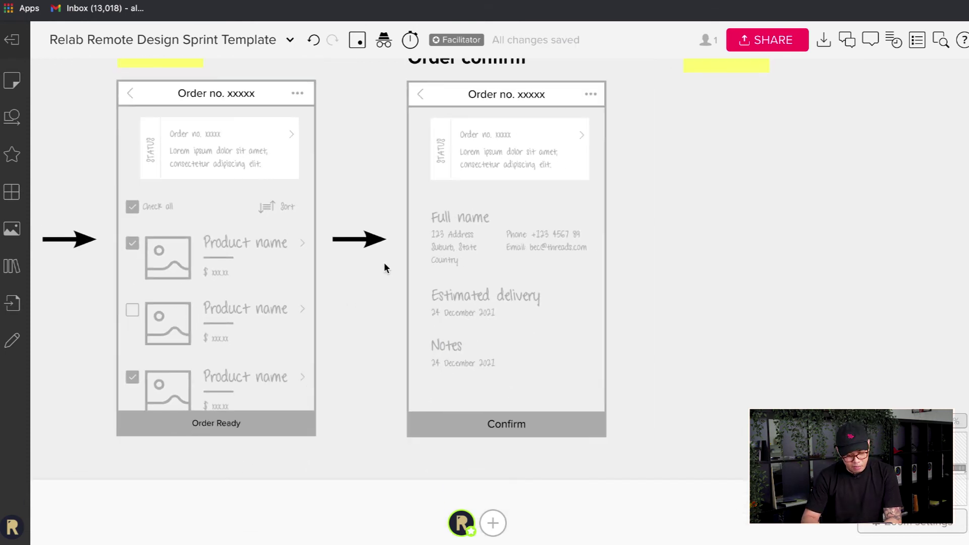
scroll(383, 262, "left", 10)
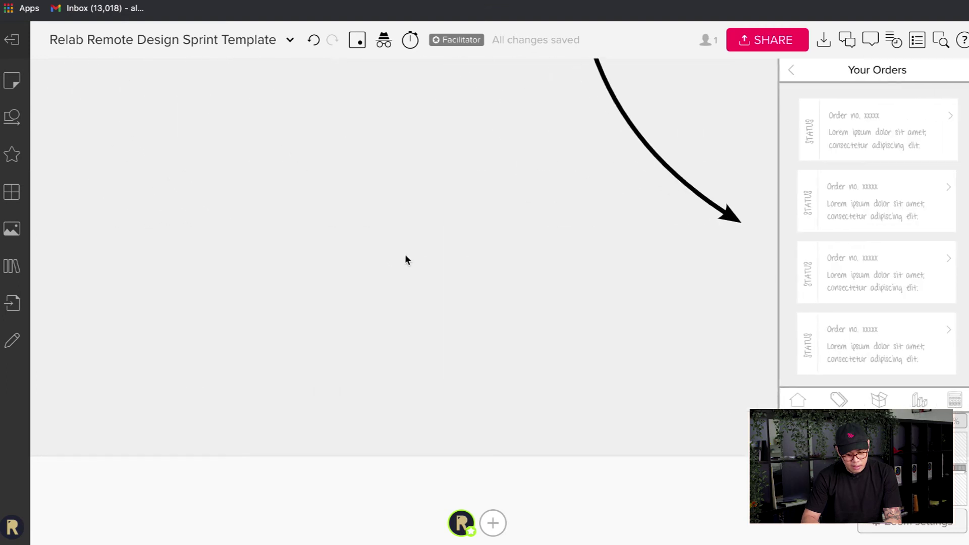
scroll(440, 236, "up", 5)
scroll(271, 210, "left", 10)
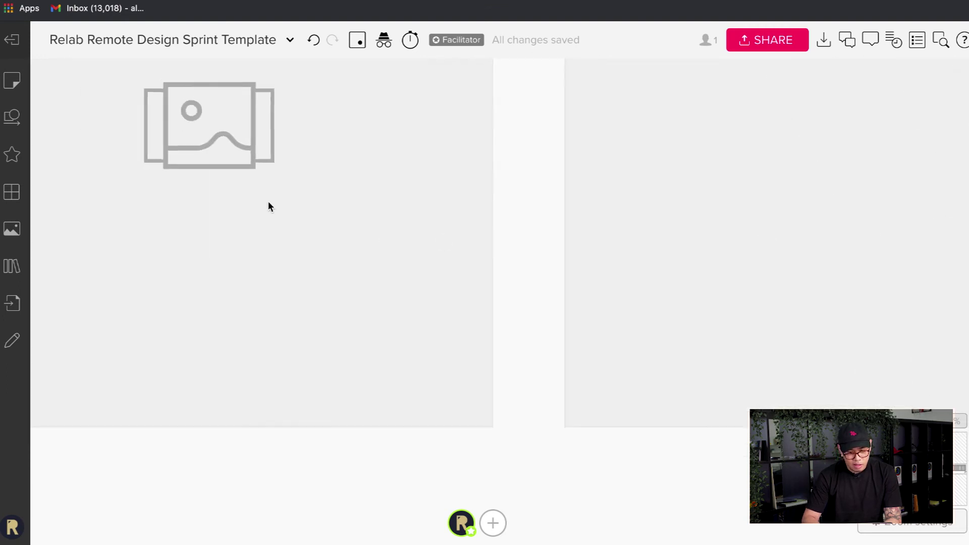
scroll(267, 206, "down", 2)
double_click(322, 179)
key("super+c")
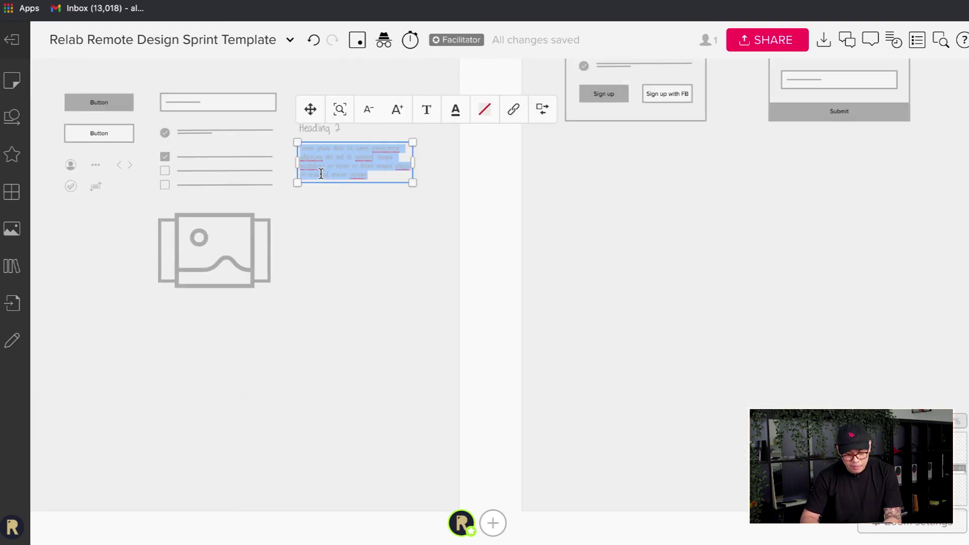
scroll(573, 246, "right", 15)
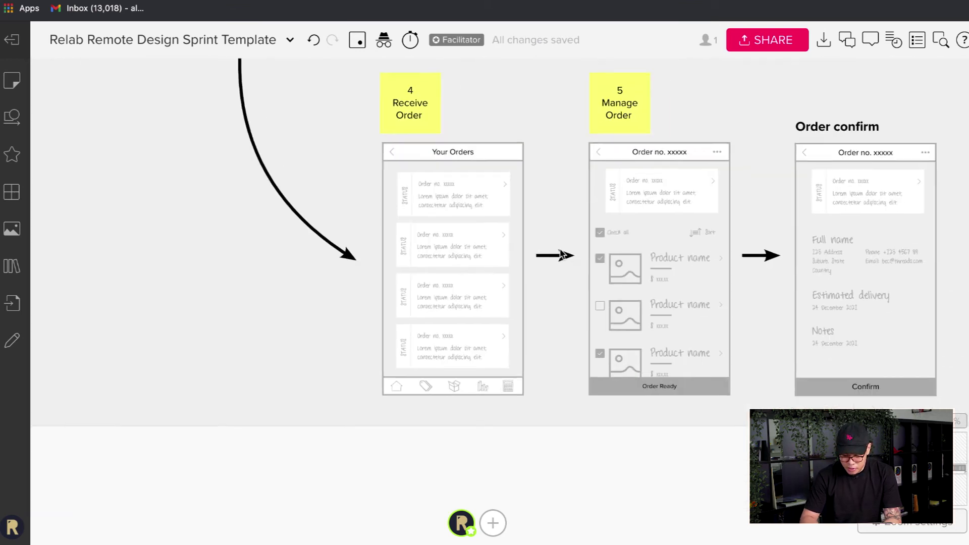
scroll(699, 293, "right", 2)
scroll(697, 292, "up", 5)
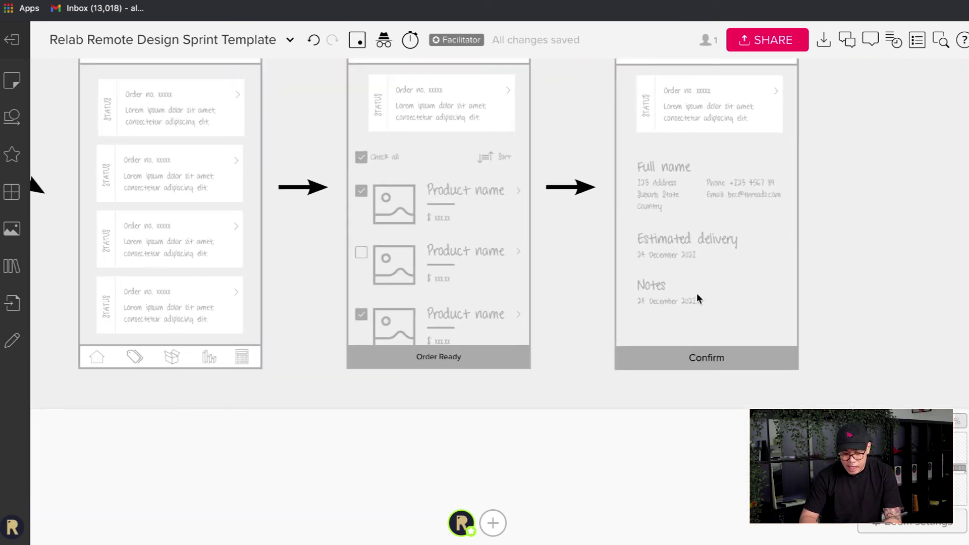
double_click(682, 302)
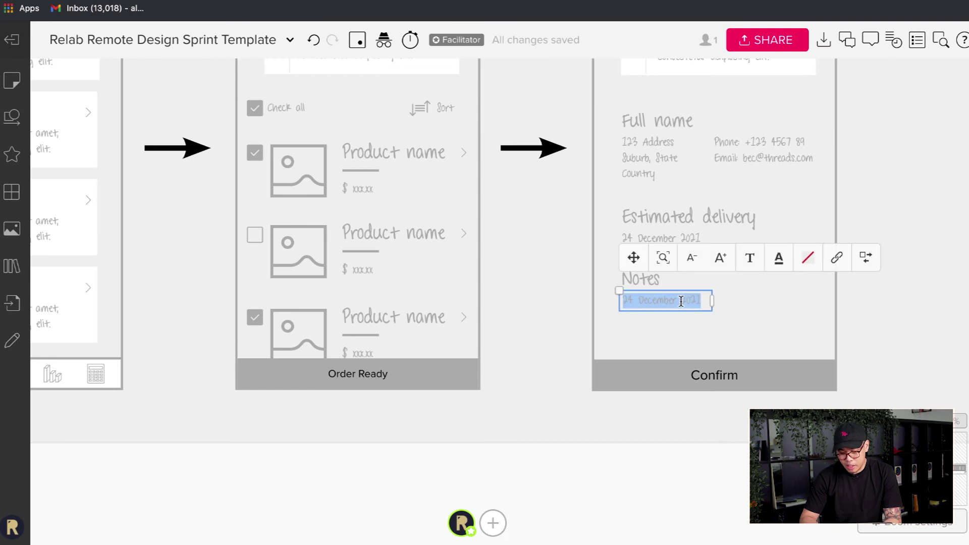
key("super+v")
left_click(767, 343)
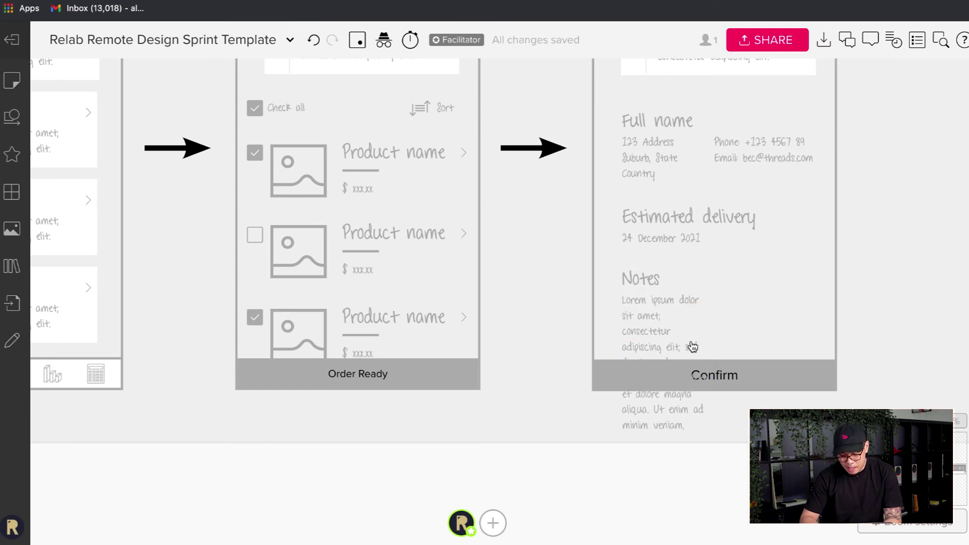
- Widen the Notes paragraph and delete its last line, 'Ut enim ad minim veniam,'
left_click(656, 344)
left_click_drag(713, 356, 820, 337)
double_click(762, 344)
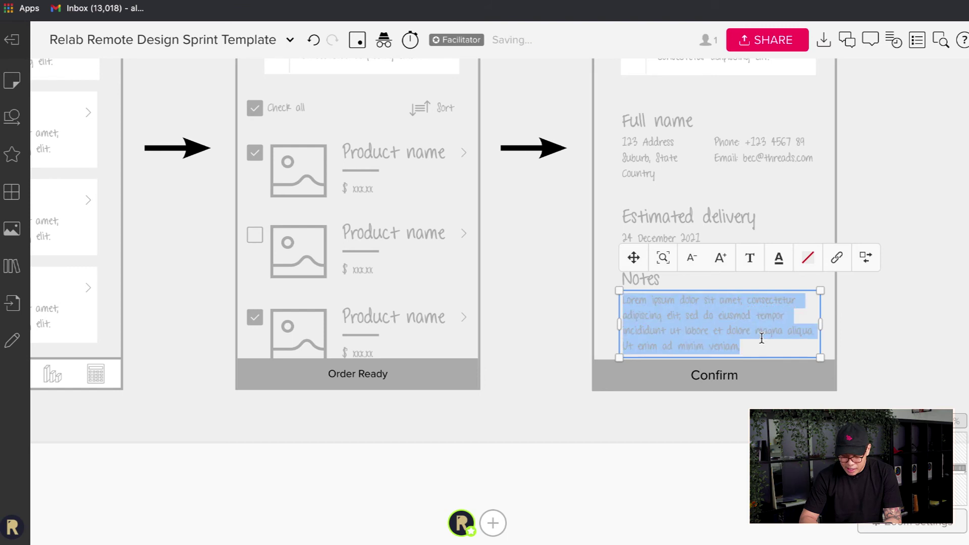
left_click(759, 342)
key("alt+shift+Left")
key("alt+shift+Left")
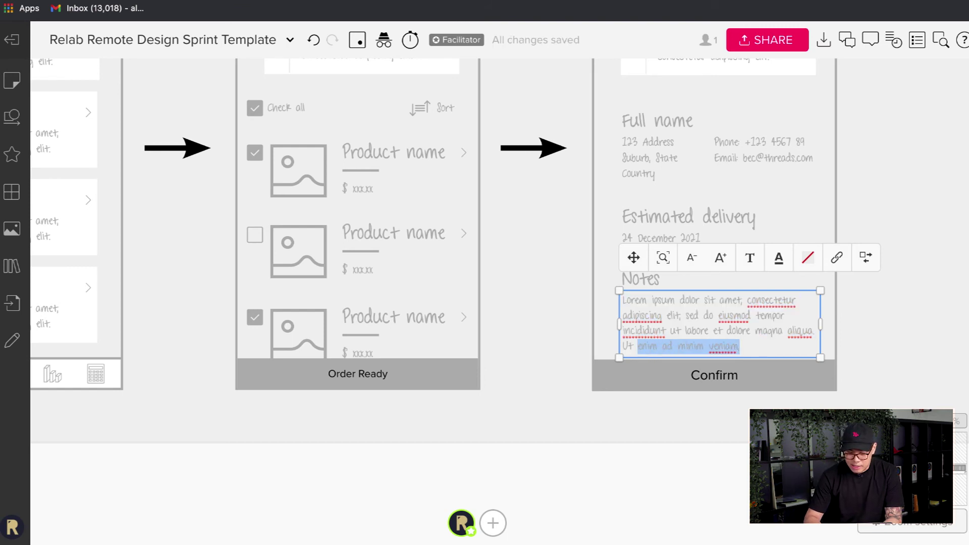
key("BackSpace")
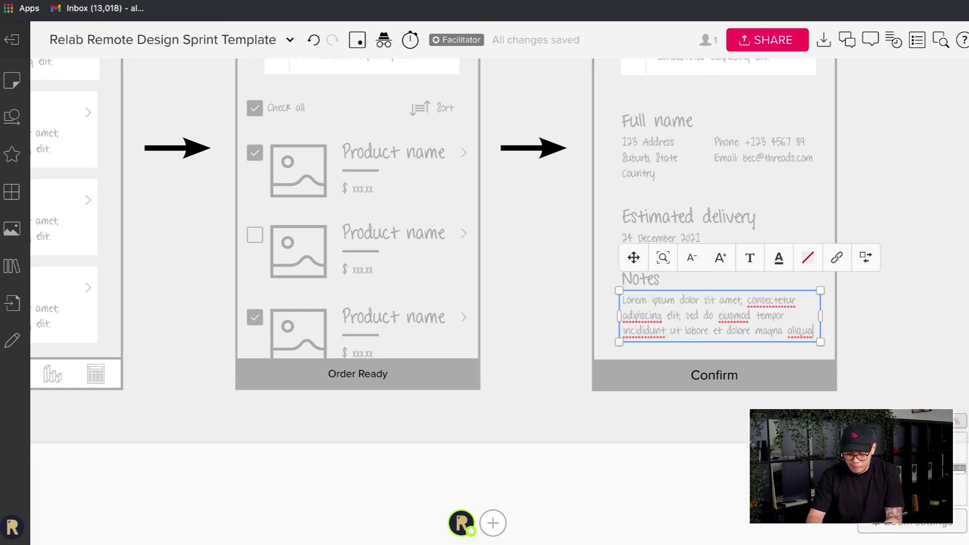
left_click(877, 355)
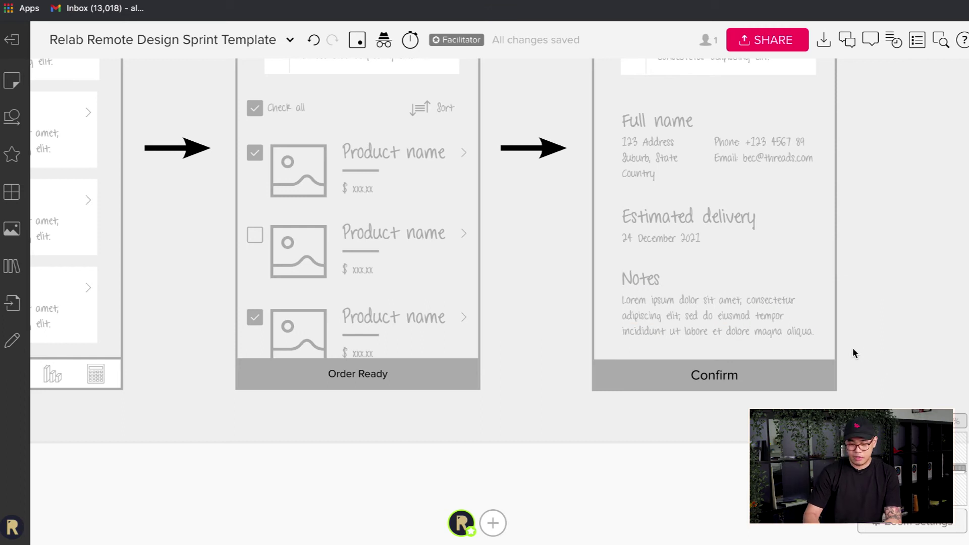
- Paste a copy of the black arrow after the Order confirm screen
scroll(698, 312, "right", 3)
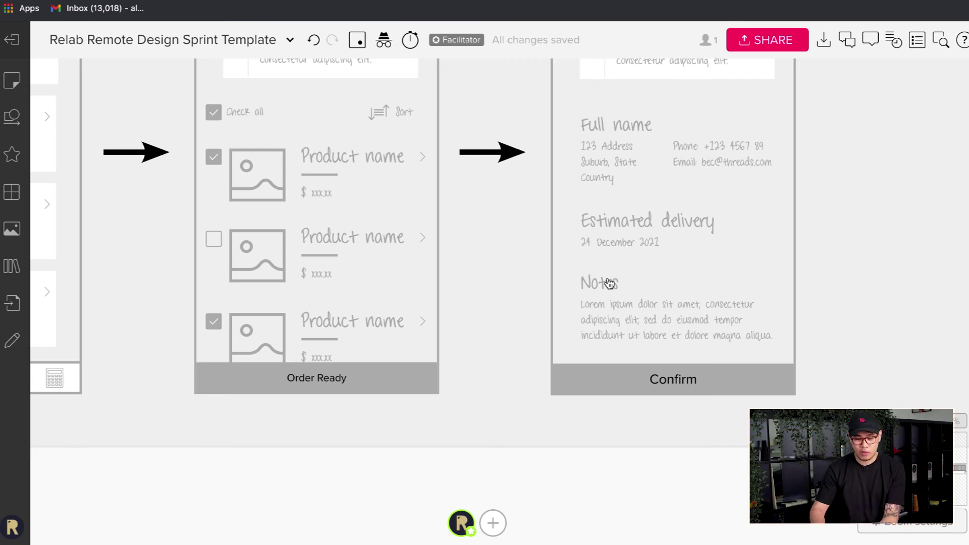
scroll(609, 283, "down", 3)
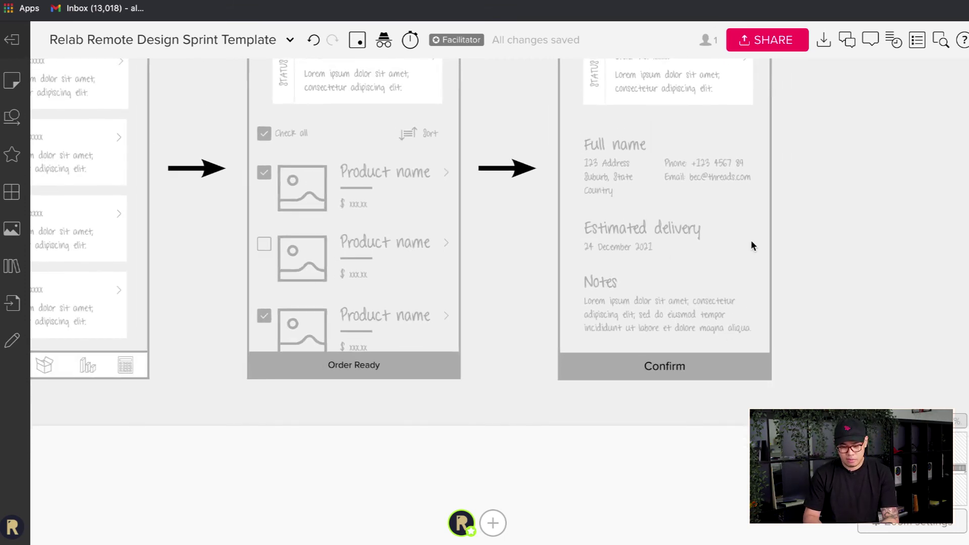
scroll(826, 250, "right", 3)
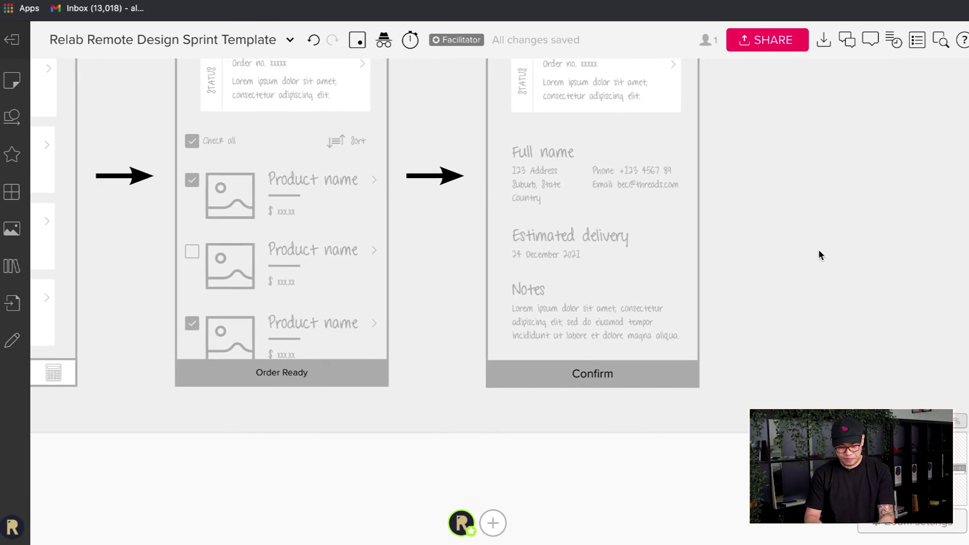
scroll(818, 249, "down", 3)
scroll(818, 249, "right", 2)
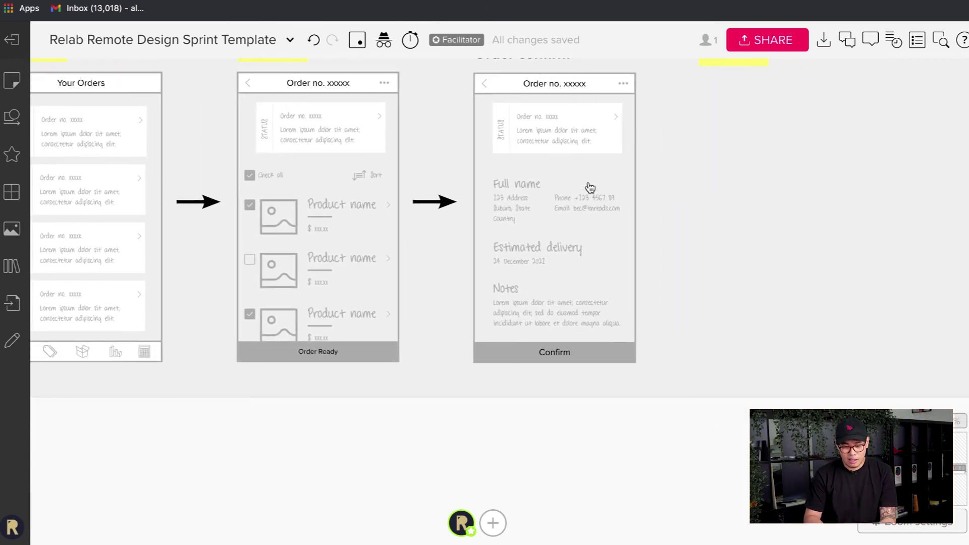
scroll(709, 217, "right", 5)
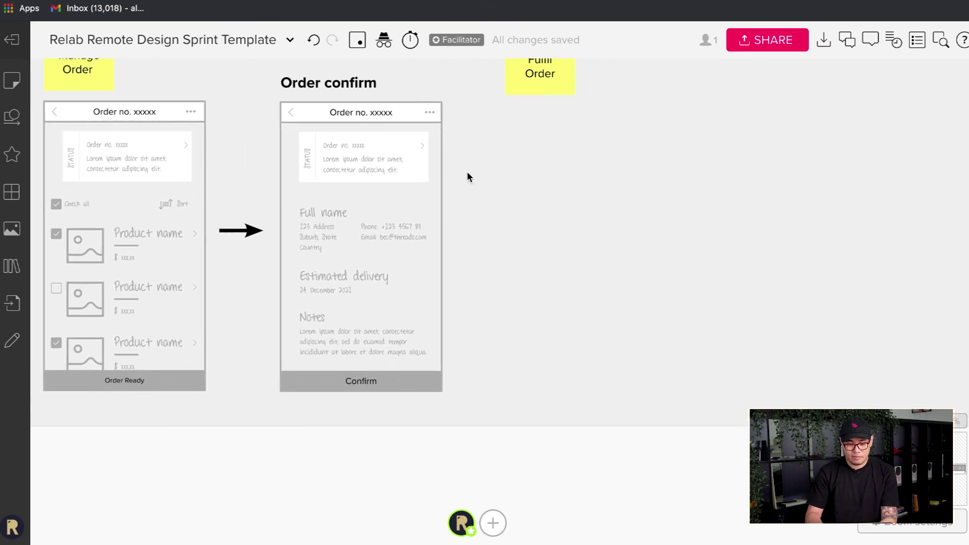
scroll(454, 176, "up", 2)
scroll(454, 177, "left", 1)
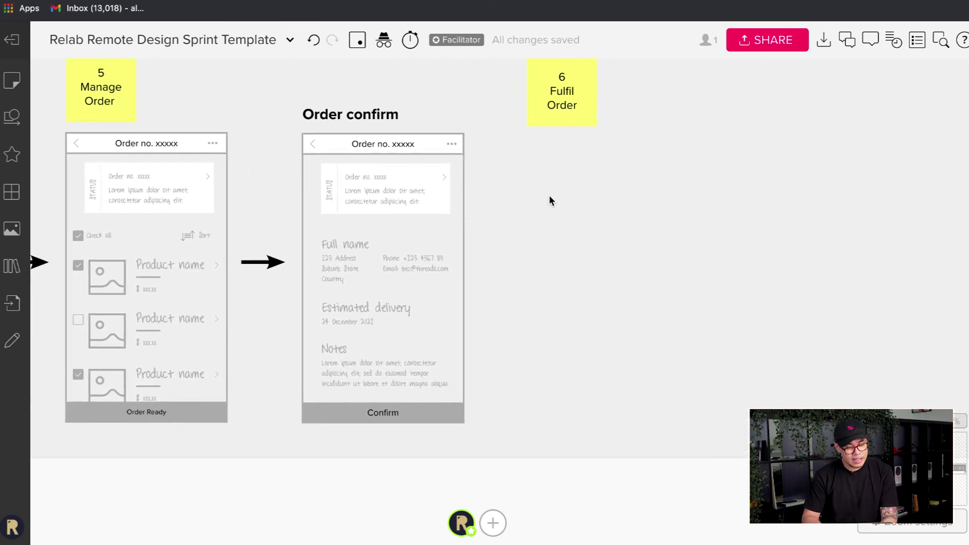
scroll(535, 210, "up", 1)
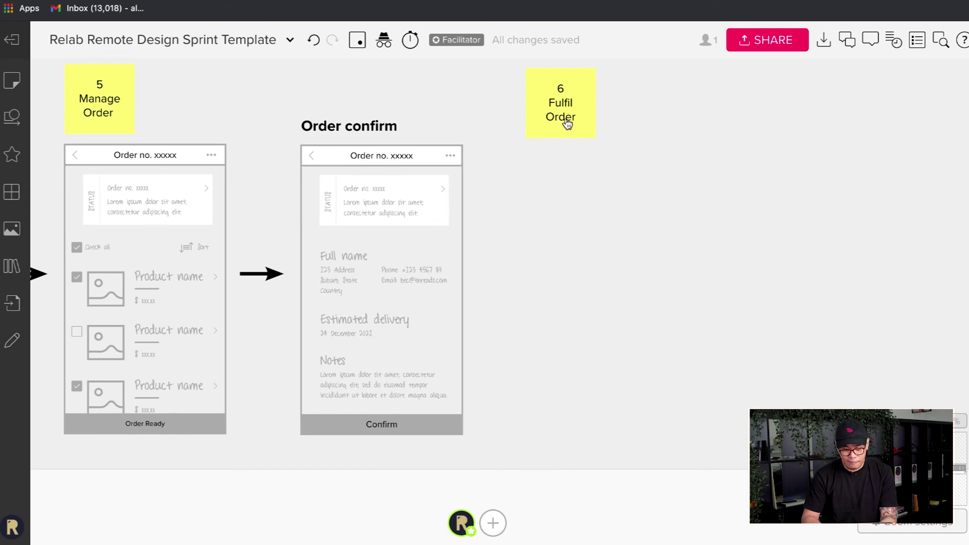
key("ctrl+v")
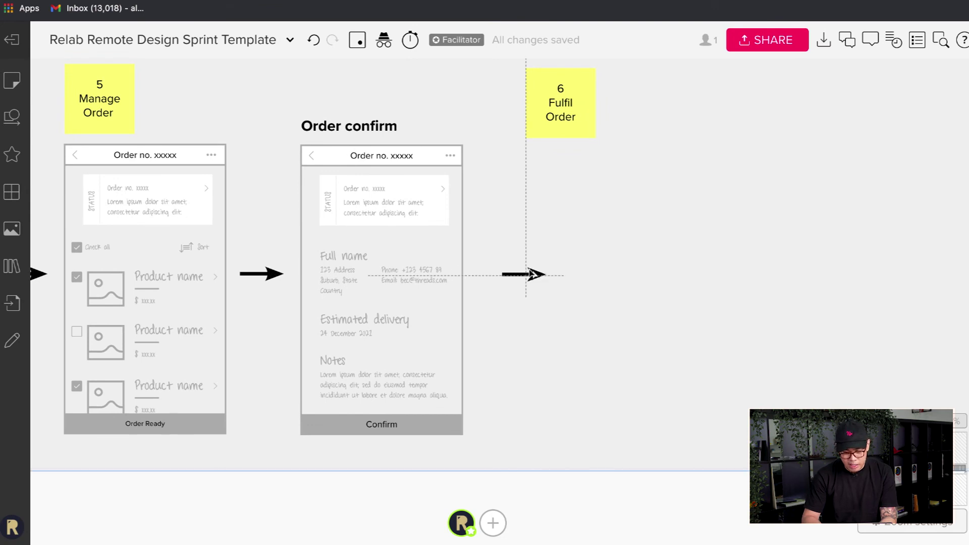
left_click_drag(526, 273, 522, 274)
left_click(631, 311)
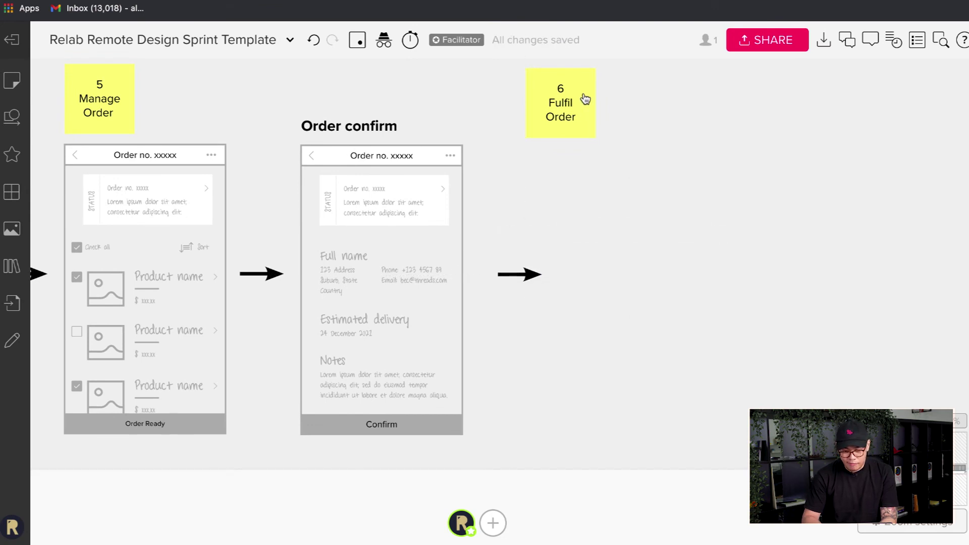
- Keep the 6 Fulfil Order note in place and paste a copy of the success screen frame
left_click_drag(584, 99, 624, 105)
left_click(689, 298)
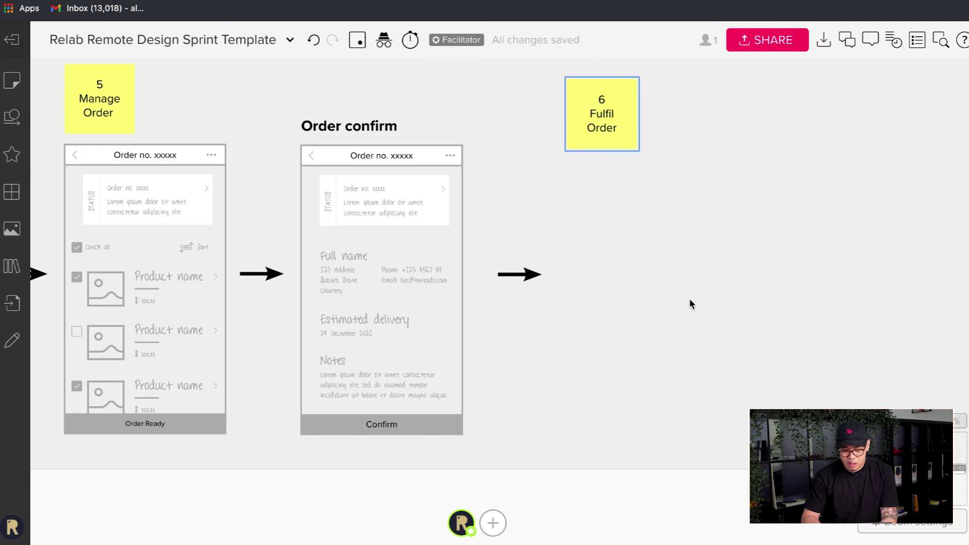
key("ctrl+z")
scroll(689, 298, "down", 5)
scroll(689, 299, "up", 3)
scroll(690, 300, "right", 3)
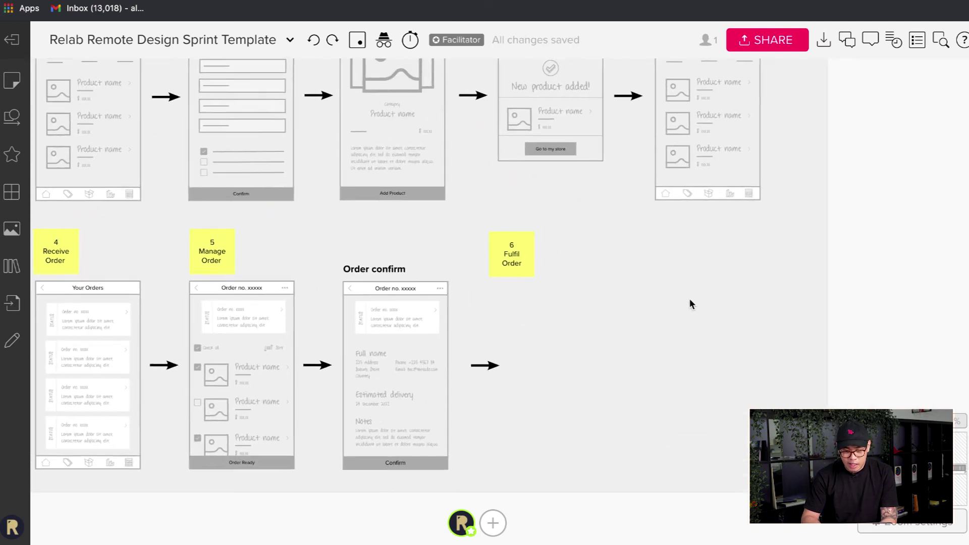
scroll(630, 203, "up", 2)
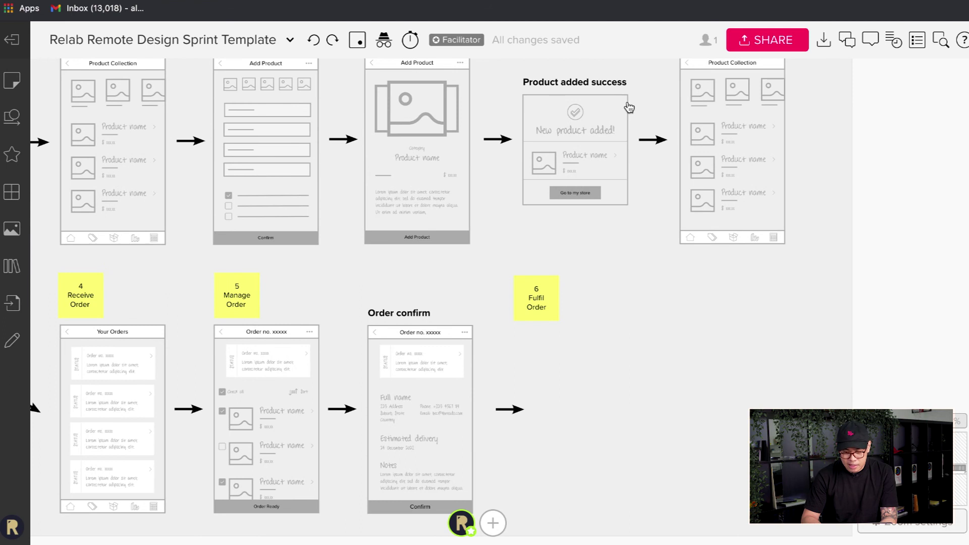
key("ctrl+v")
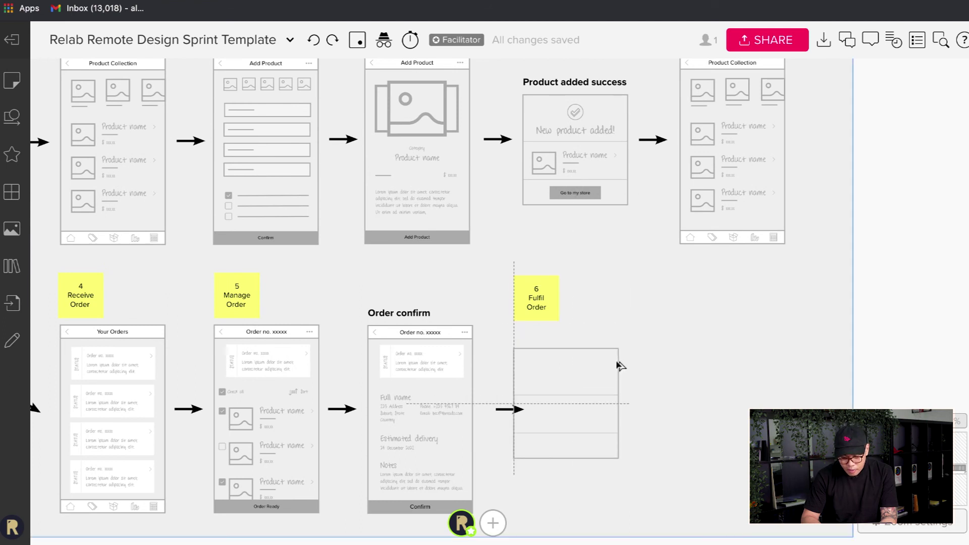
- Place the pasted frame after the new arrow, with the 6 Fulfil Order note above it
left_click_drag(620, 364, 648, 363)
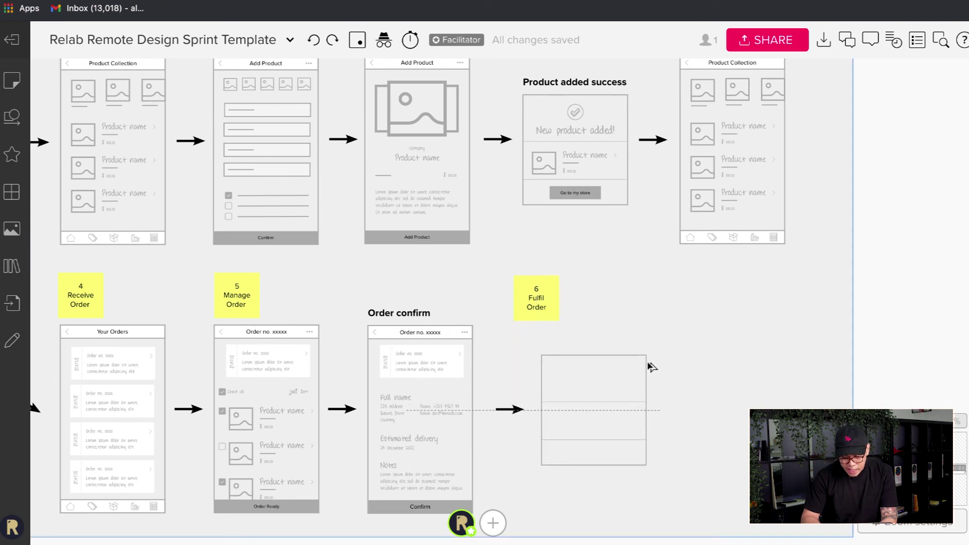
left_click(656, 339)
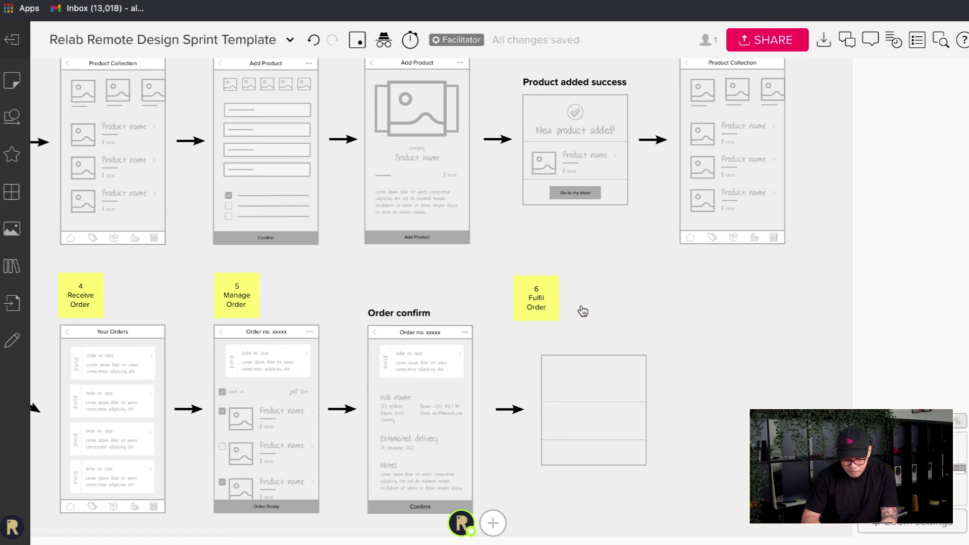
left_click_drag(538, 308, 564, 324)
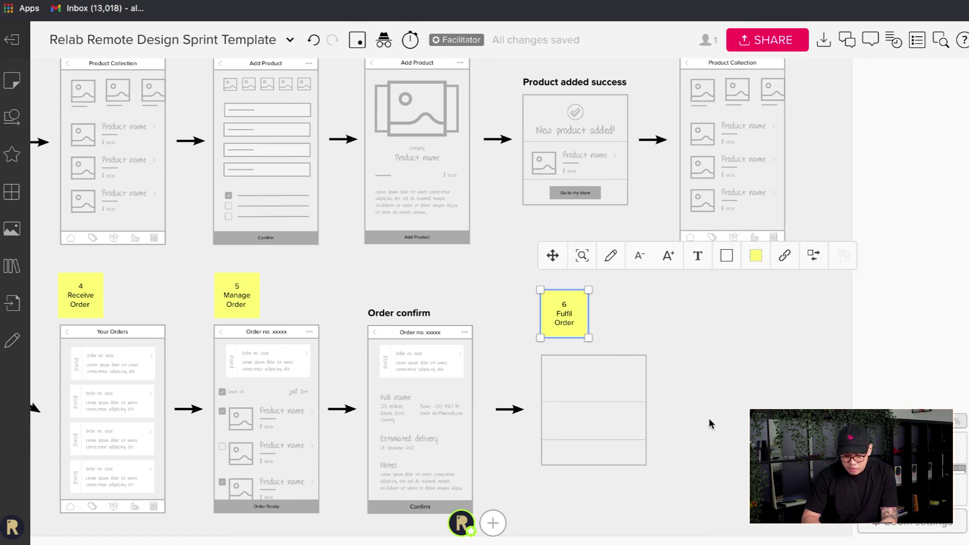
left_click(709, 418)
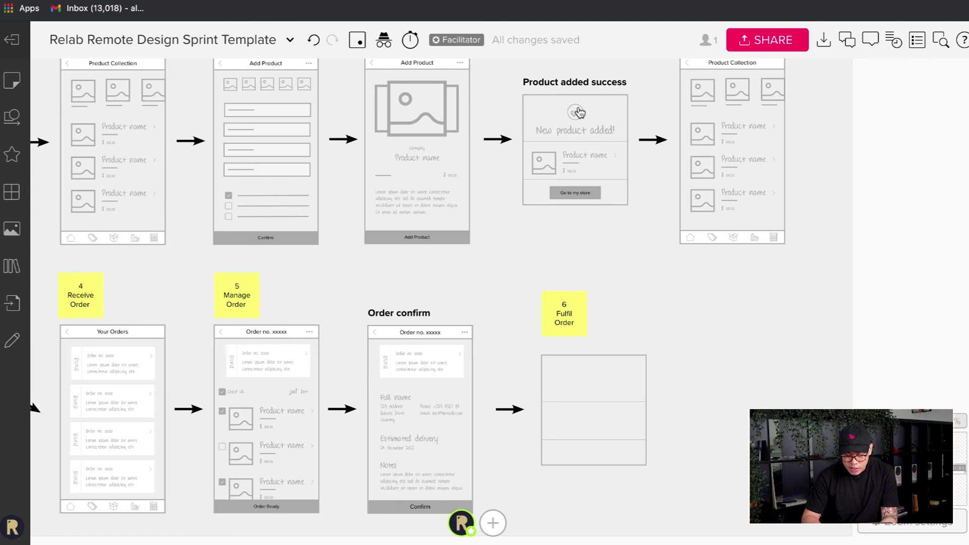
- Copy the success checkmark and 'New product added!' text into the blank frame
left_click_drag(575, 116, 594, 179)
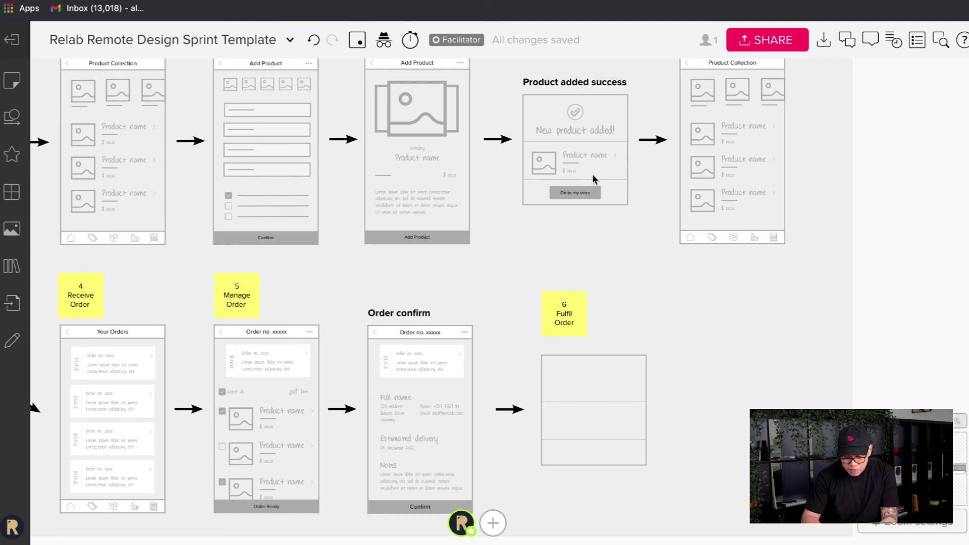
left_click(577, 112)
left_click(578, 135, "shift")
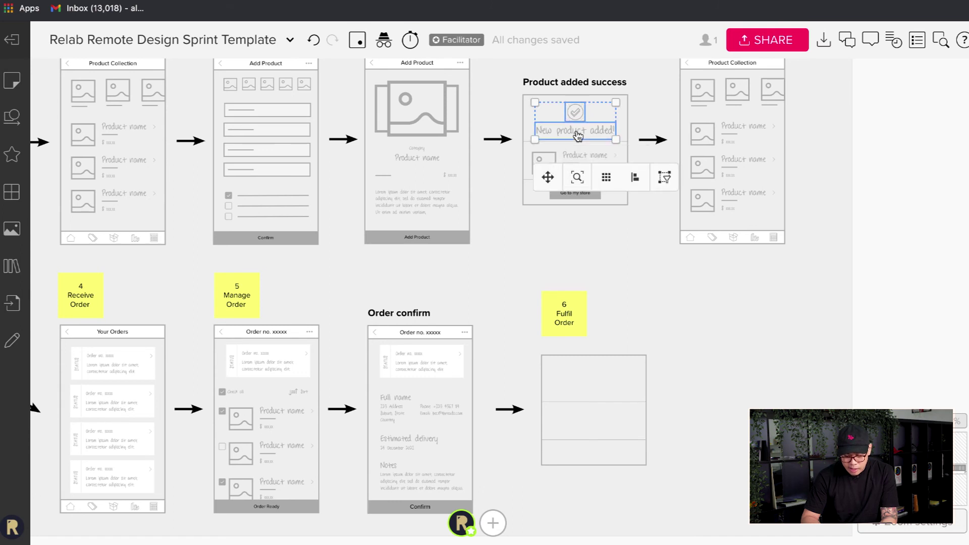
left_click_drag(579, 134, 594, 388)
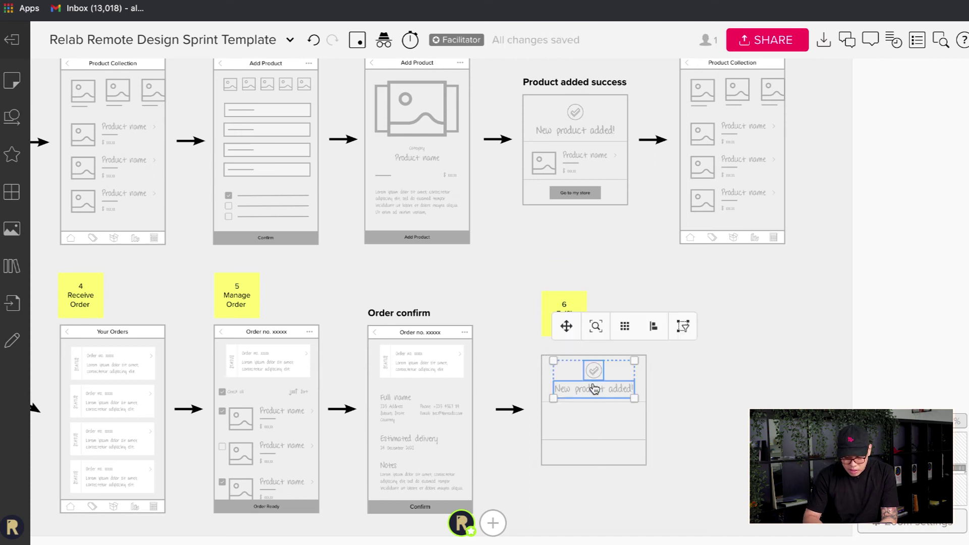
scroll(597, 394, "up", 5)
- Retype the copied 'New product added!' text under the checkmark as 'Order scheduled!'
double_click(596, 389)
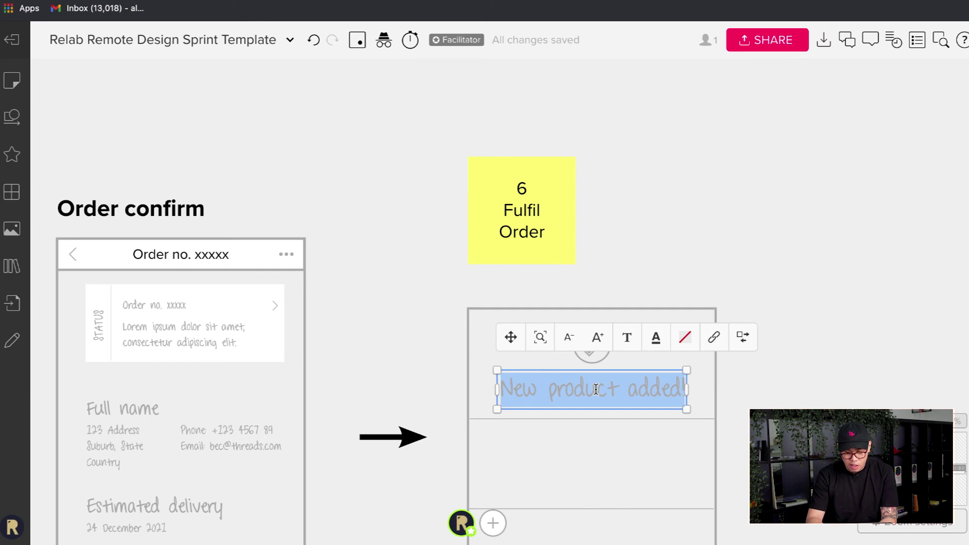
type("Order")
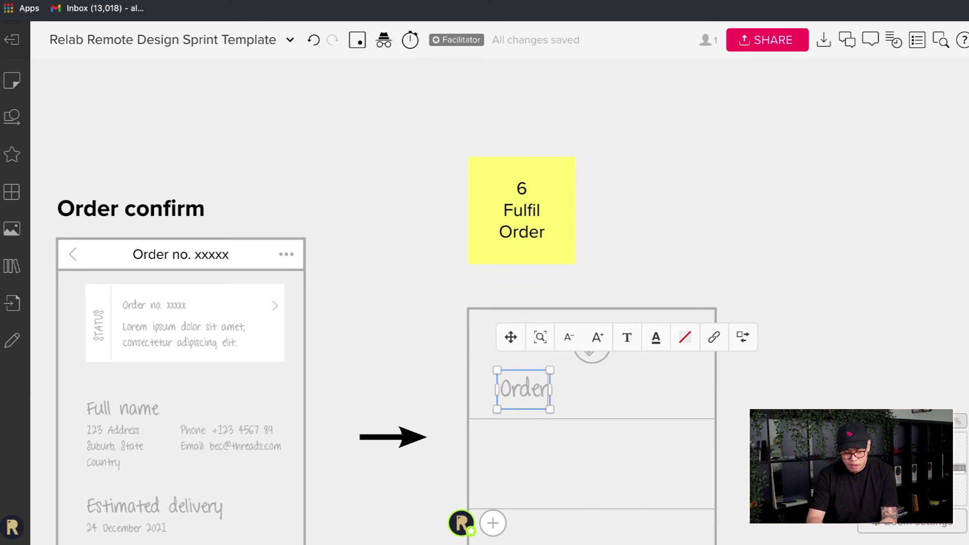
type(" co")
key("BackSpace")
key("BackSpace")
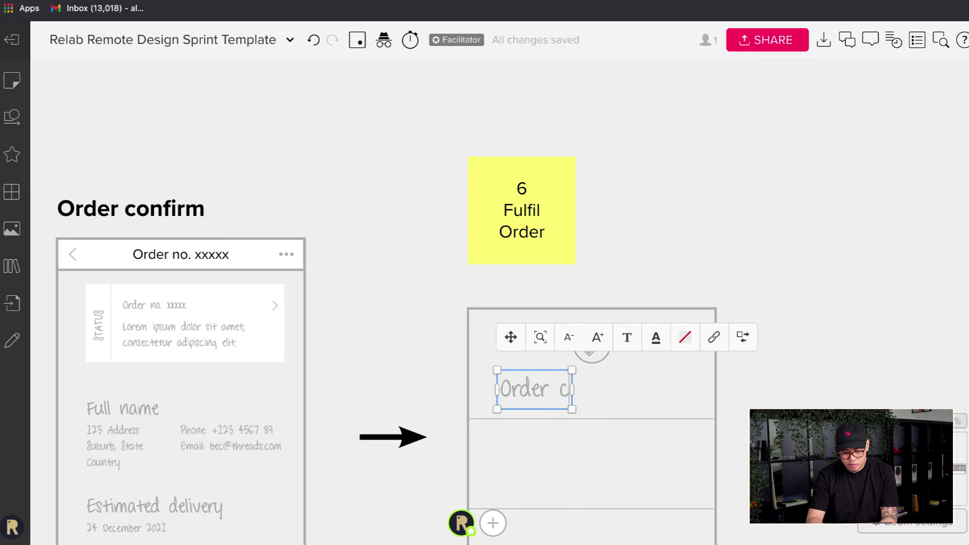
type("confi")
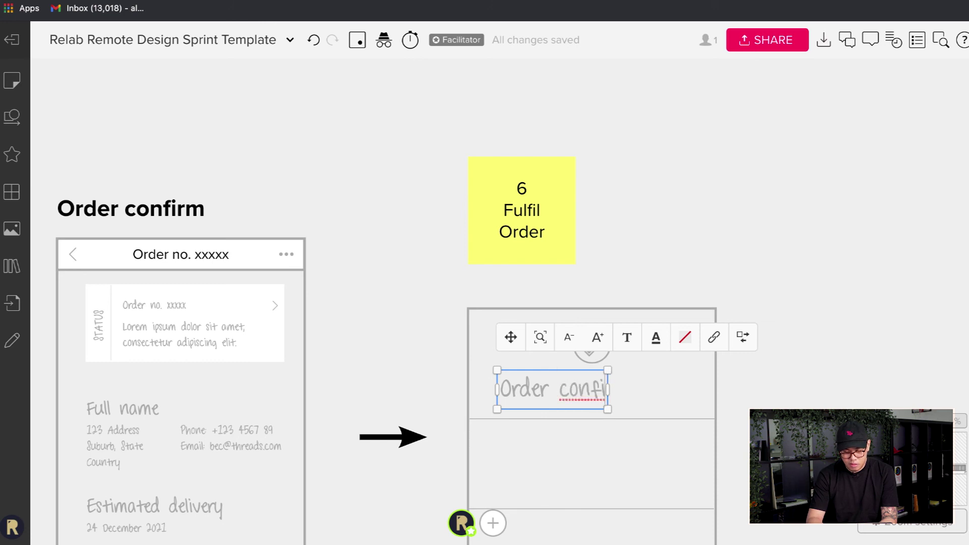
key("ctrl+a")
key("BackSpace")
type("Fulf")
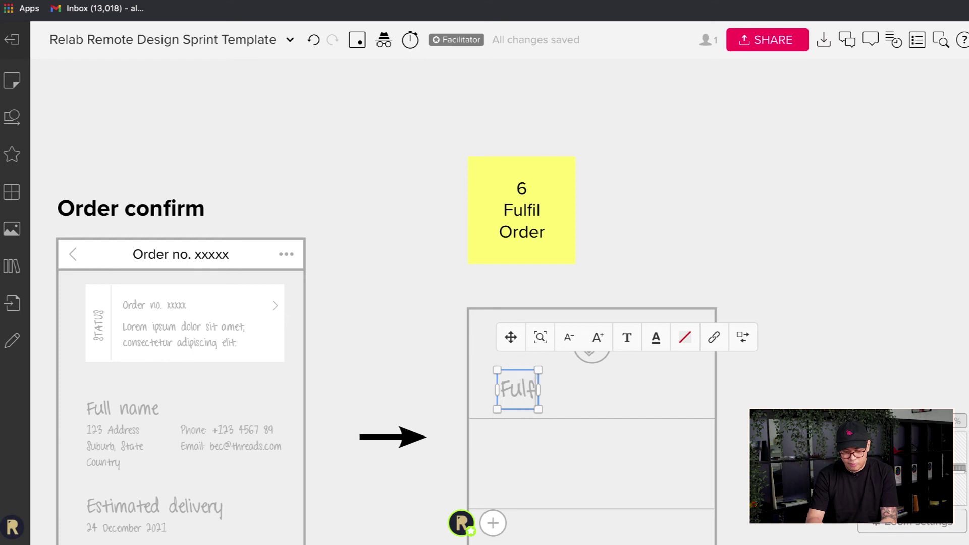
key("ctrl+a")
type("Order")
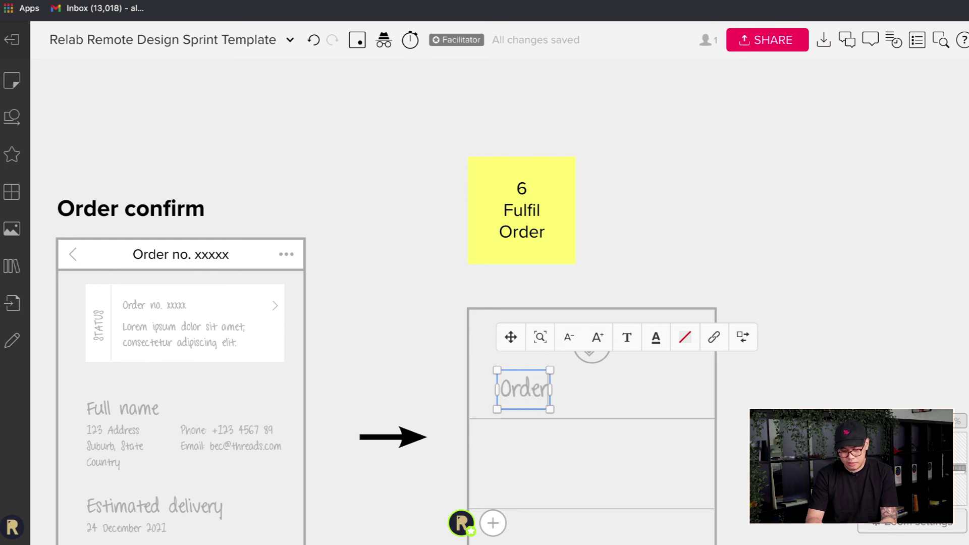
type(" schedul")
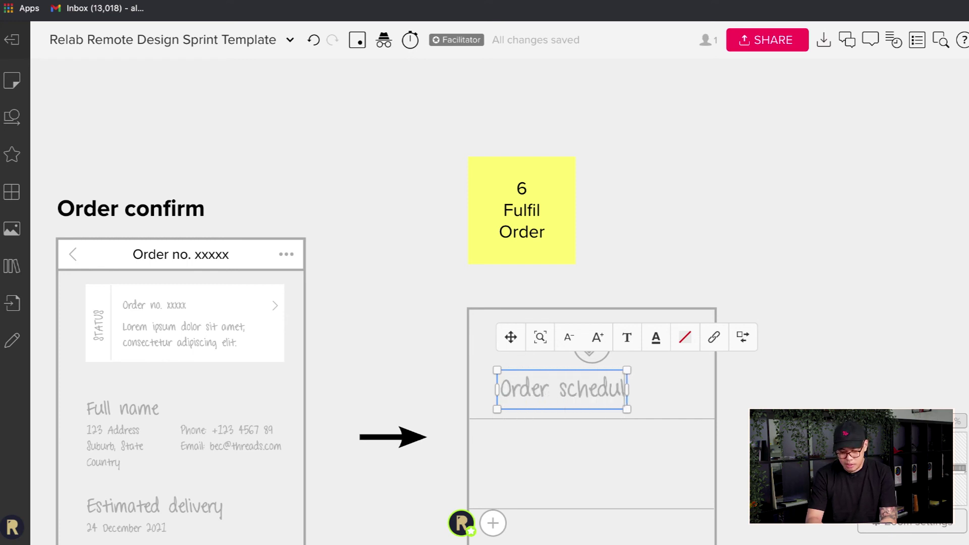
type("ed!")
key("Escape")
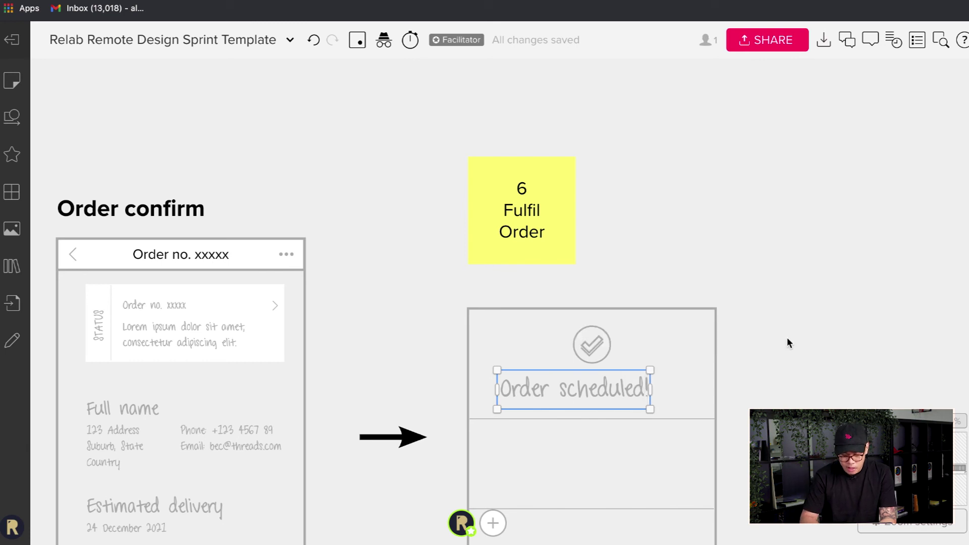
- Centre the Order scheduled! heading and delete the screen's lower divider line
left_click_drag(645, 390, 661, 392)
scroll(676, 374, "down", 4)
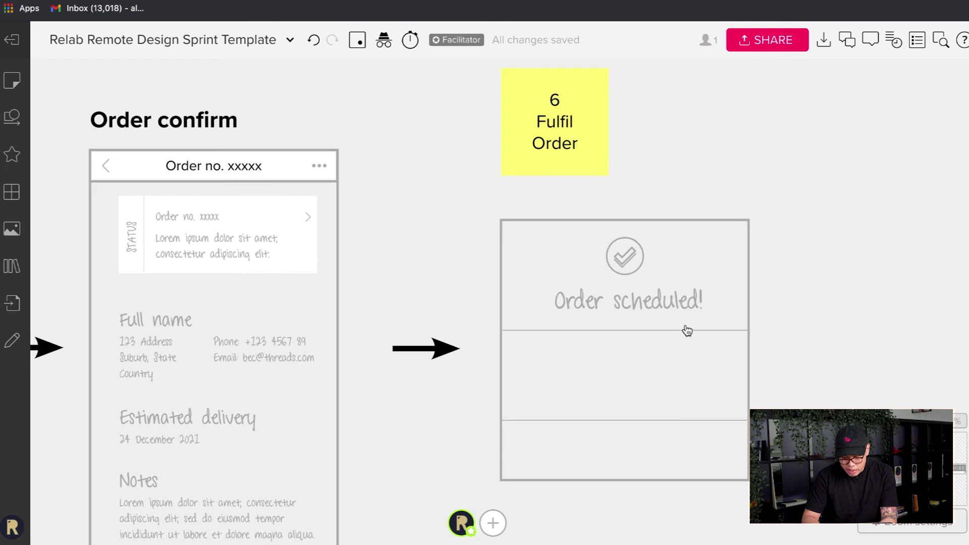
left_click(674, 421)
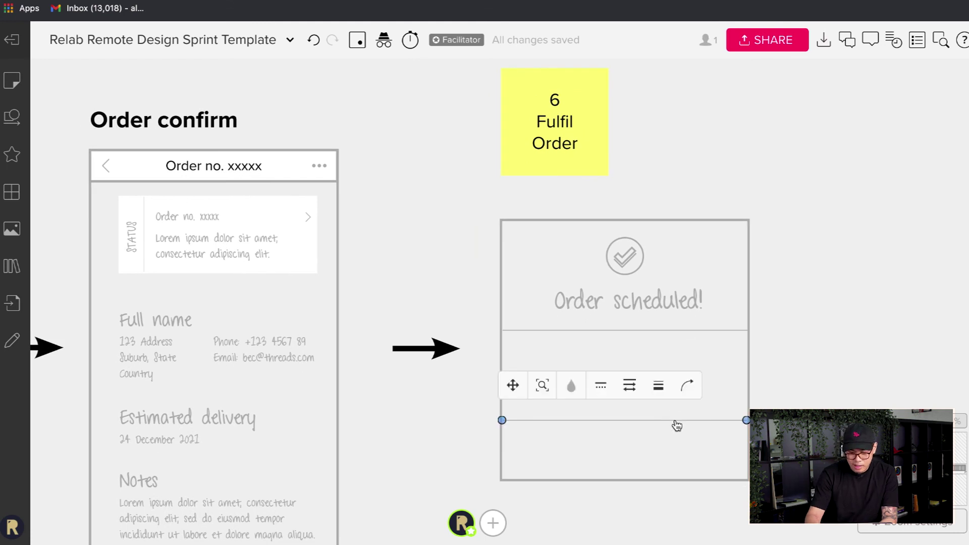
key("Delete")
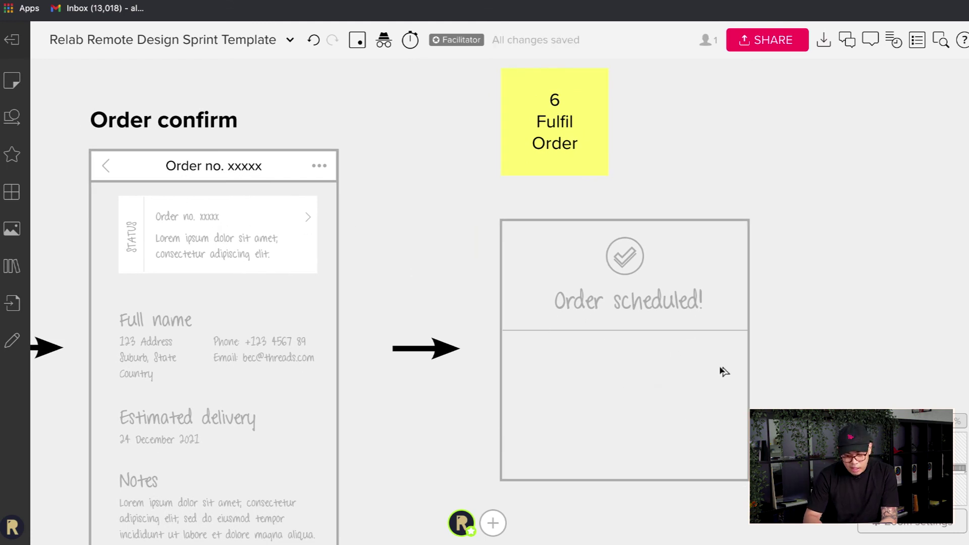
- Paste the order status card below the Order scheduled! heading
key("ctrl+v")
left_click_drag(691, 380, 636, 366)
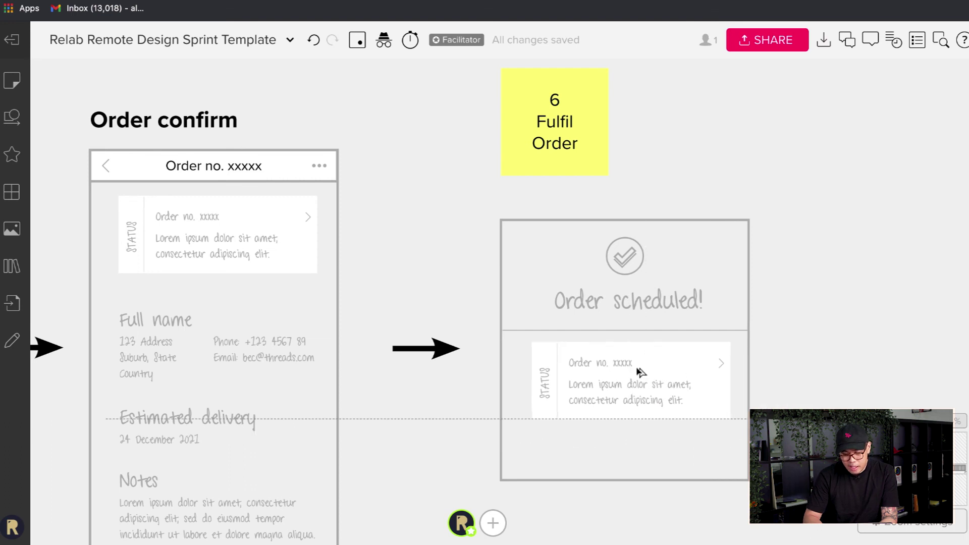
left_click(833, 349)
scroll(855, 326, "down", 2)
scroll(868, 302, "up", 5)
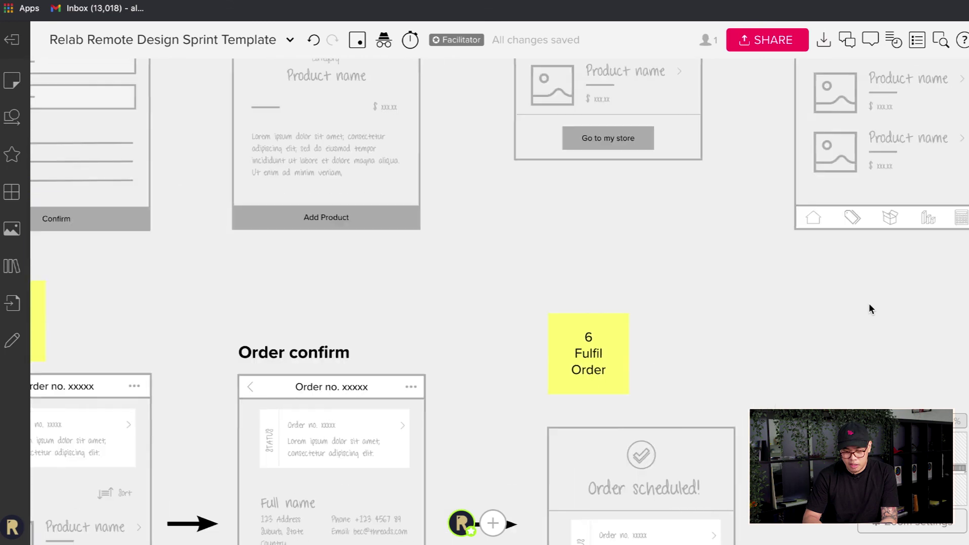
- Paste a Go to my store button and place it under the order card
key("ctrl+v")
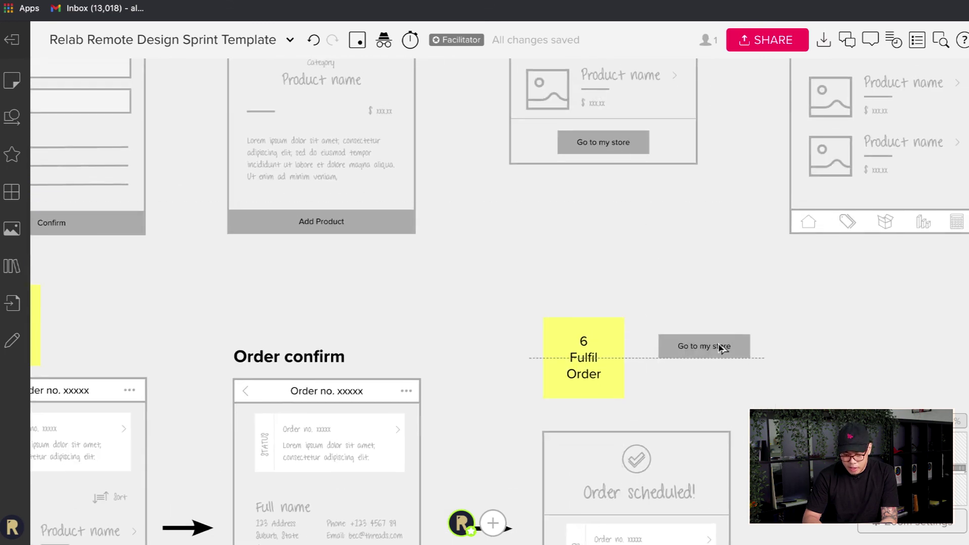
scroll(686, 227, "down", 3)
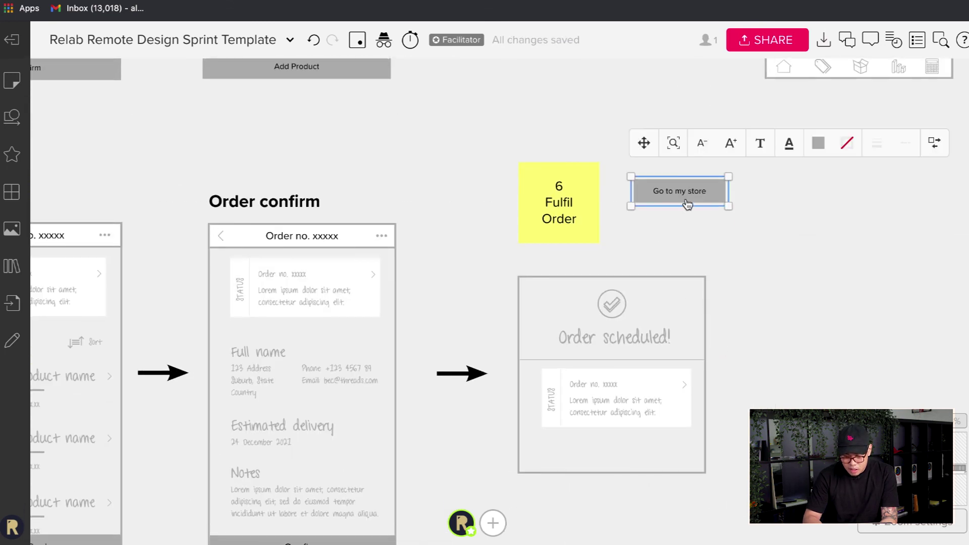
left_click_drag(687, 200, 621, 464)
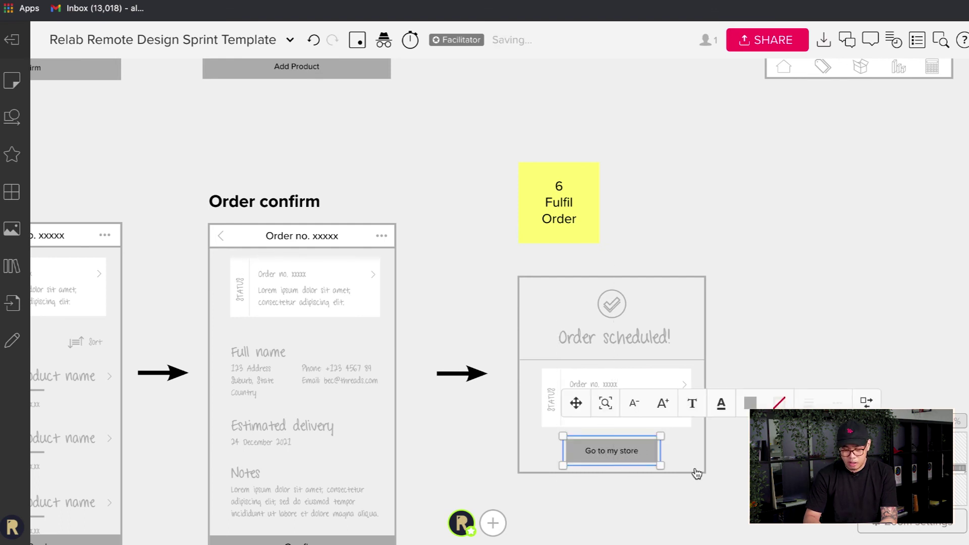
left_click(724, 532)
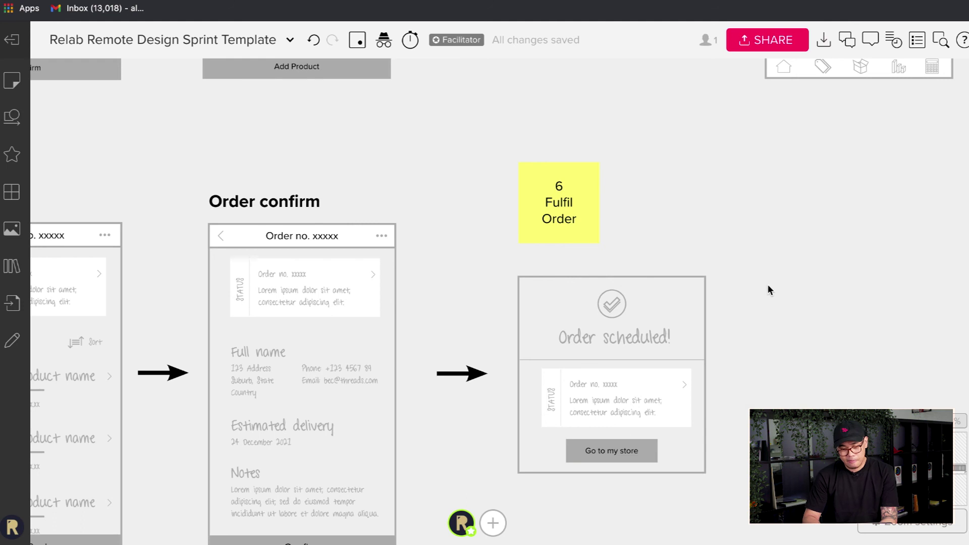
scroll(687, 246, "down", 5)
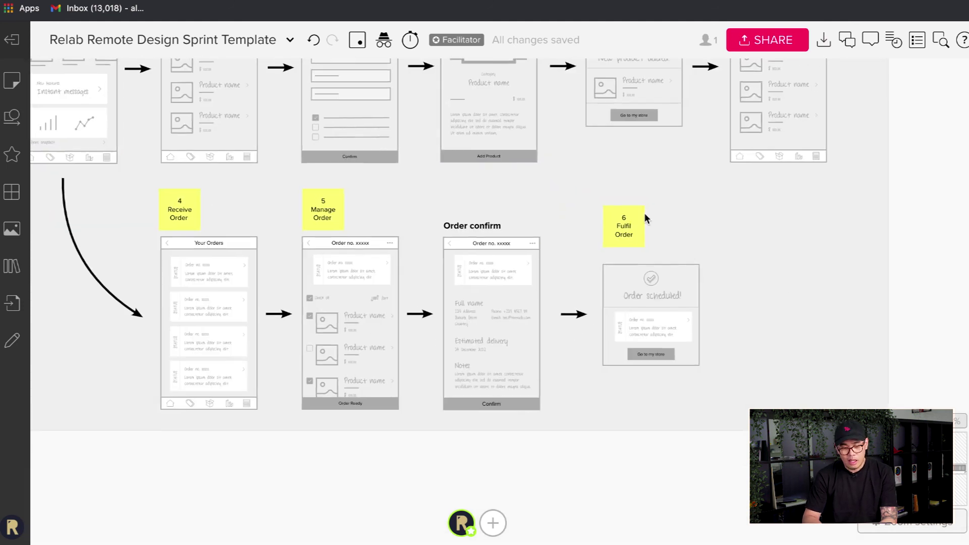
scroll(631, 204, "down", 5)
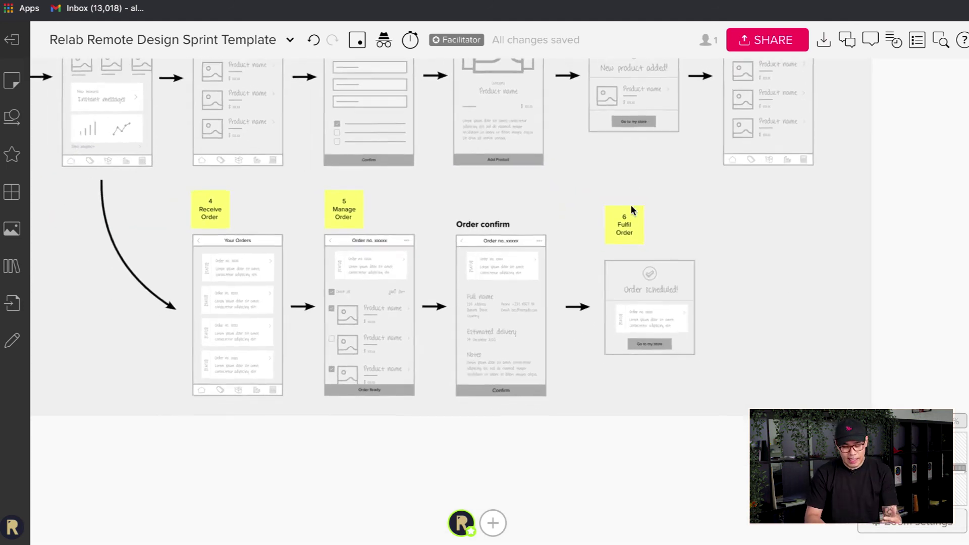
scroll(429, 157, "up", 5)
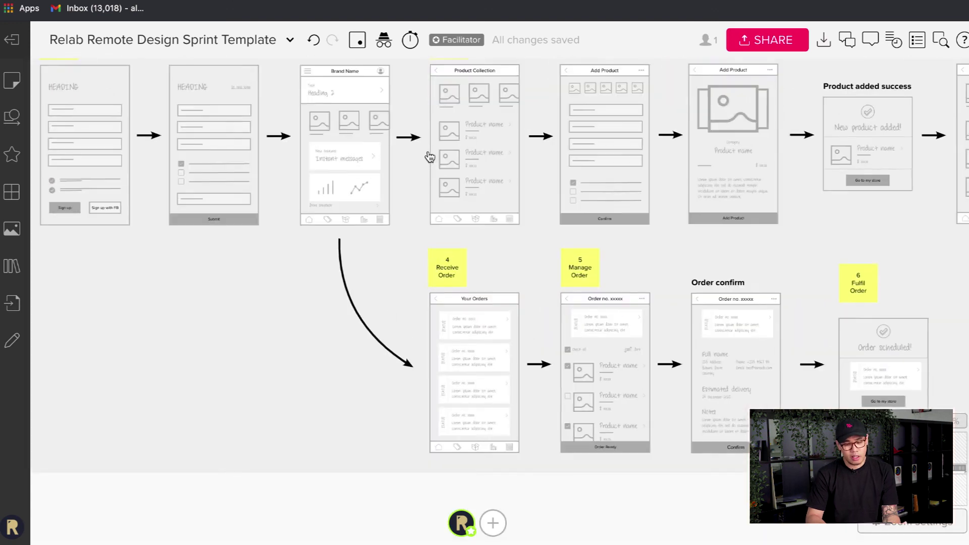
scroll(428, 156, "down", 2)
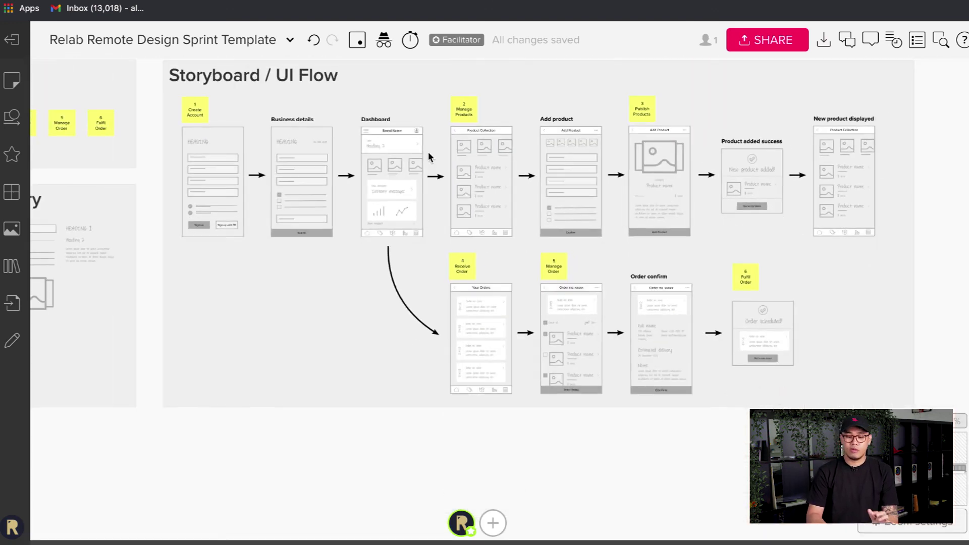
scroll(428, 156, "left", 5)
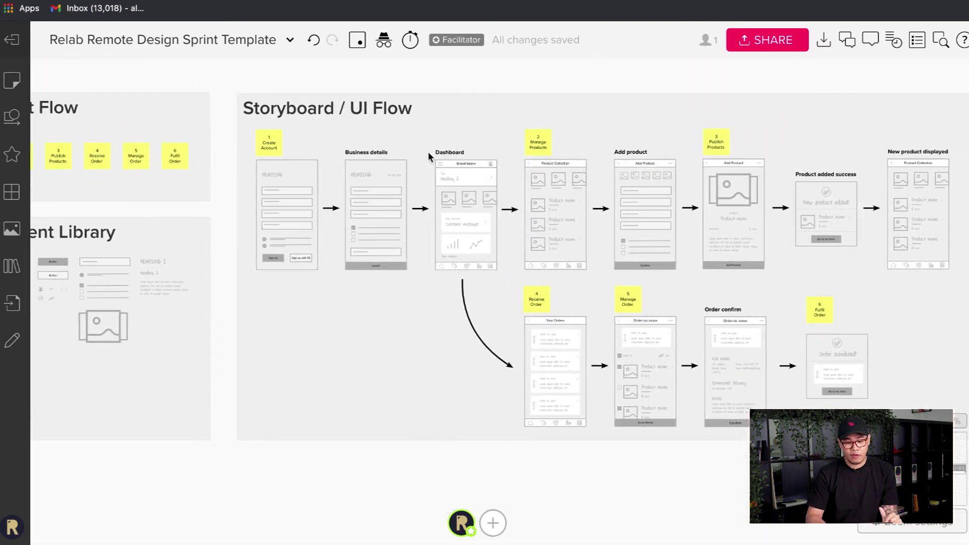
scroll(272, 331, "left", 4)
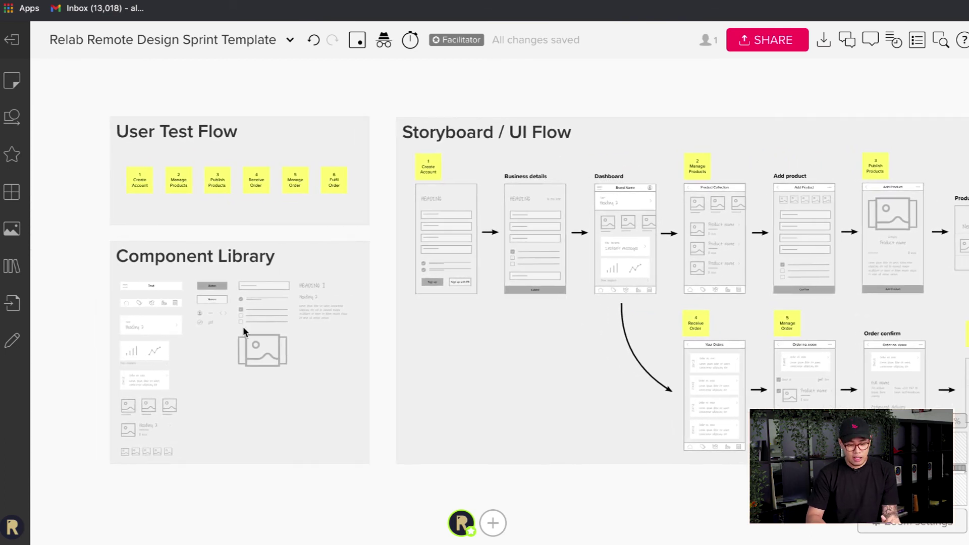
scroll(174, 277, "up", 3)
scroll(174, 277, "down", 5)
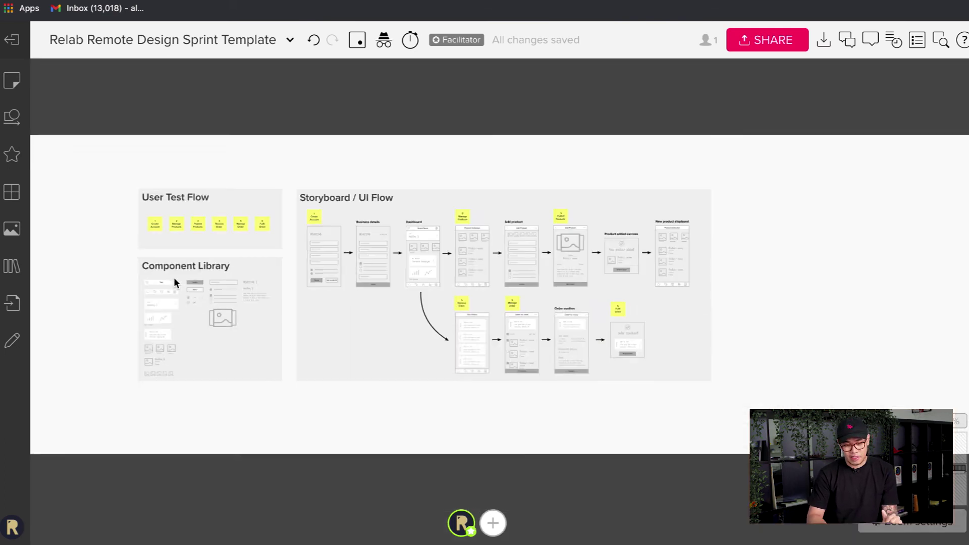
scroll(174, 282, "left", 8)
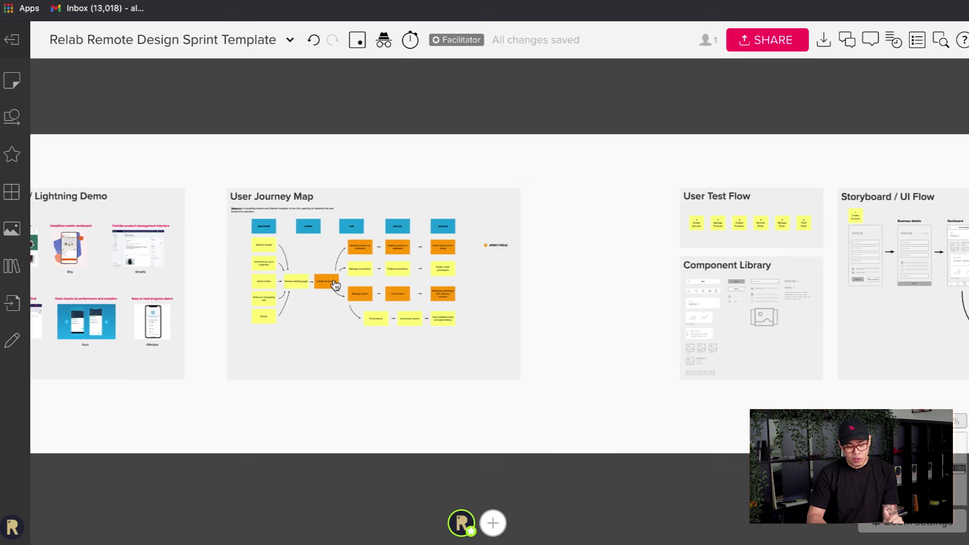
scroll(335, 285, "up", 5)
scroll(335, 285, "down", 5)
scroll(335, 286, "up", 2)
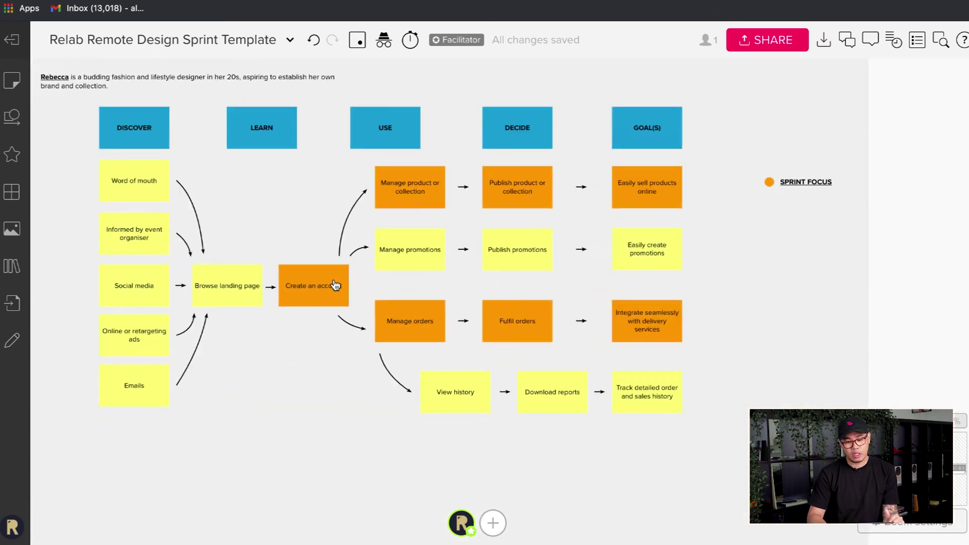
scroll(335, 285, "right", 15)
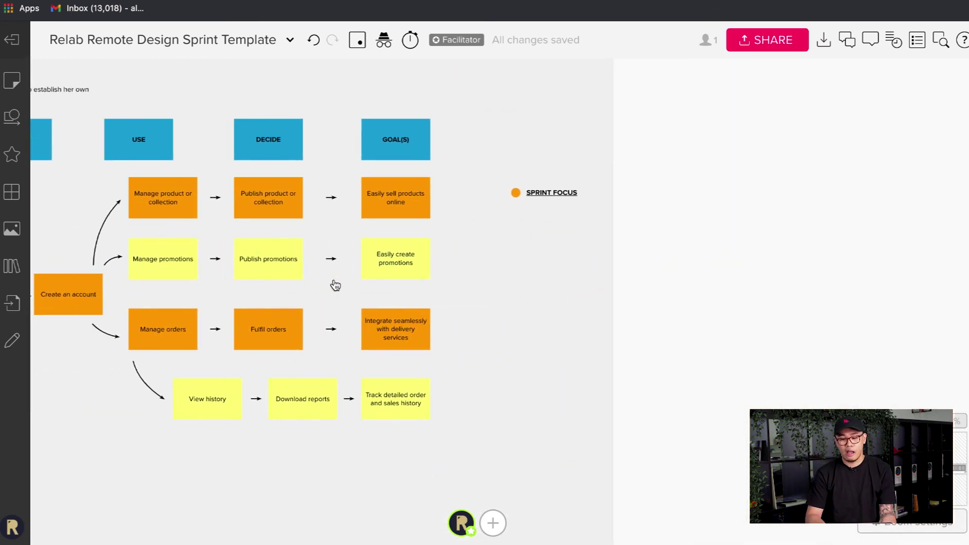
scroll(564, 212, "right", 5)
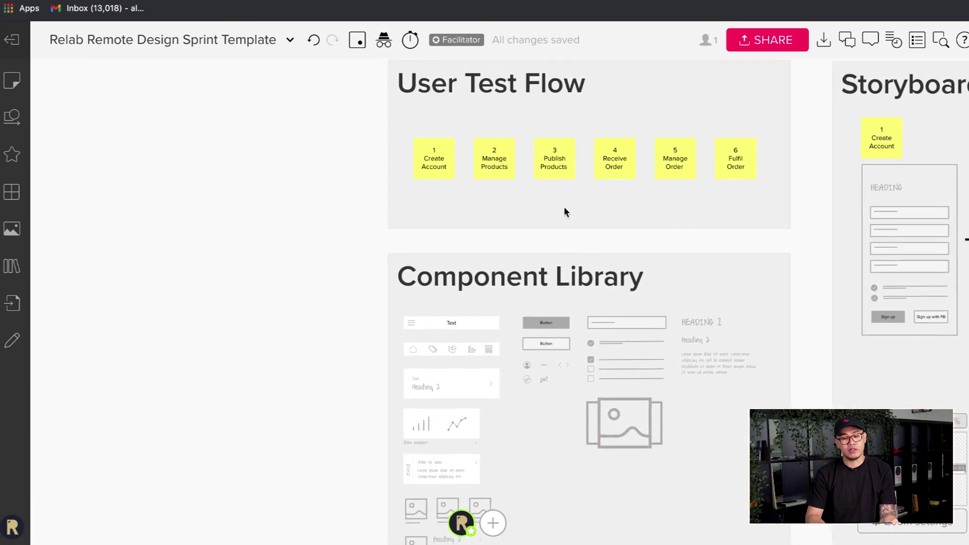
scroll(564, 211, "down", 5)
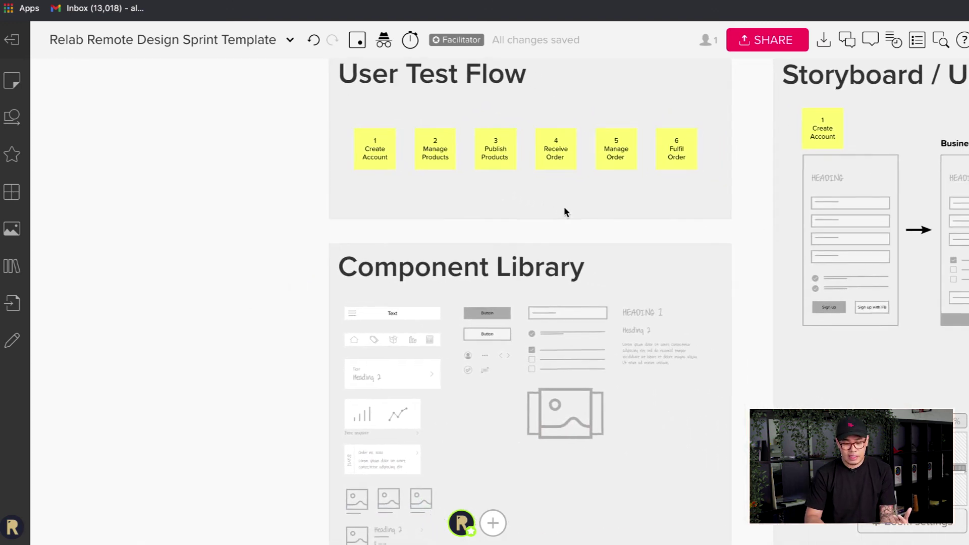
scroll(348, 302, "up", 3)
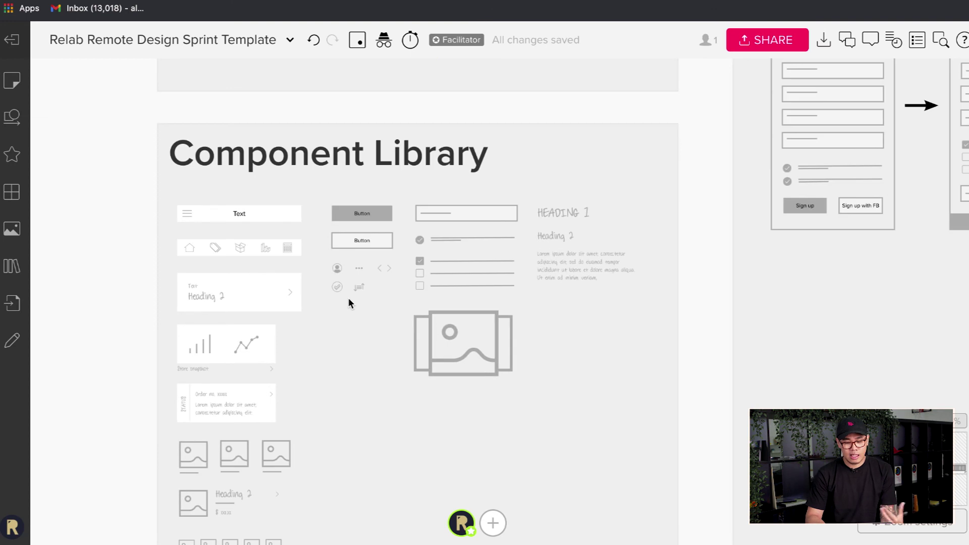
scroll(348, 301, "down", 2)
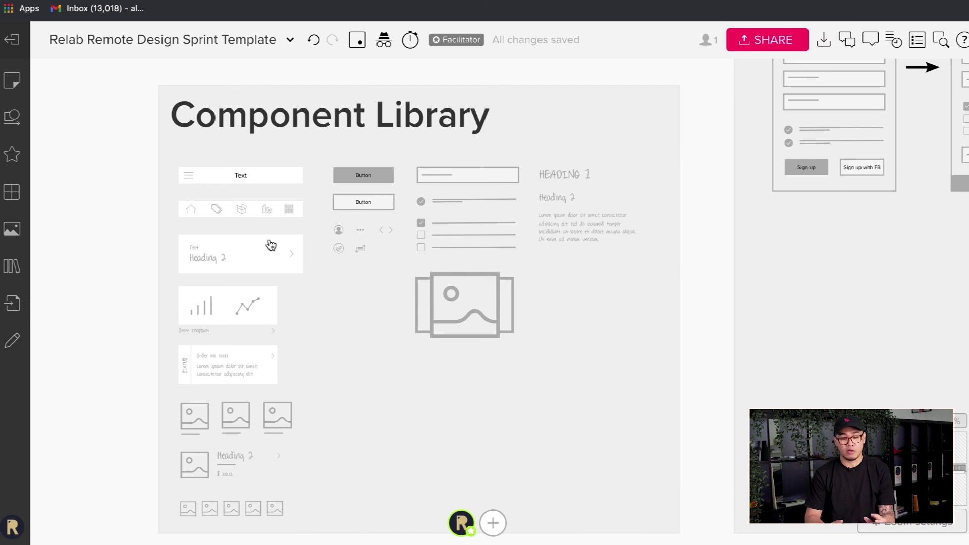
scroll(271, 245, "down", 2)
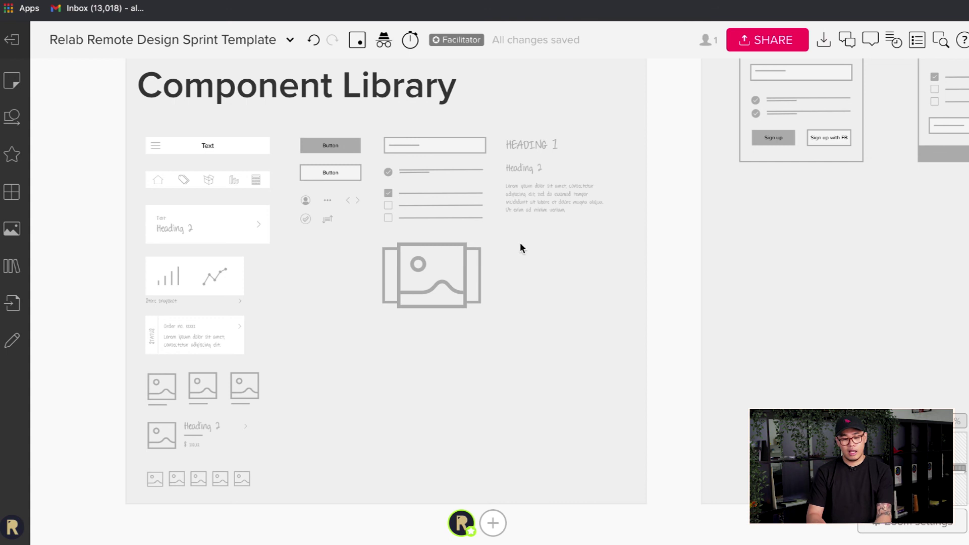
scroll(561, 284, "right", 5)
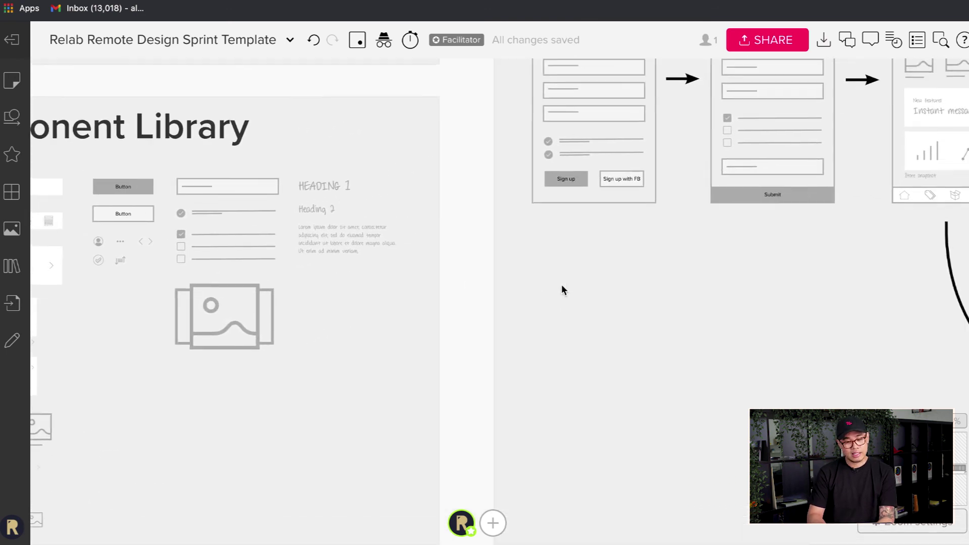
scroll(564, 290, "down", 5)
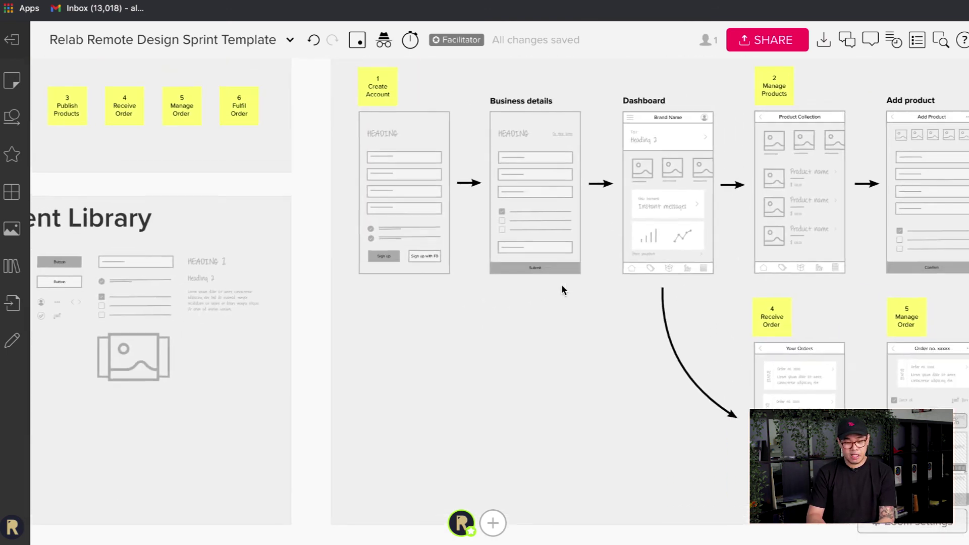
scroll(562, 287, "down", 5)
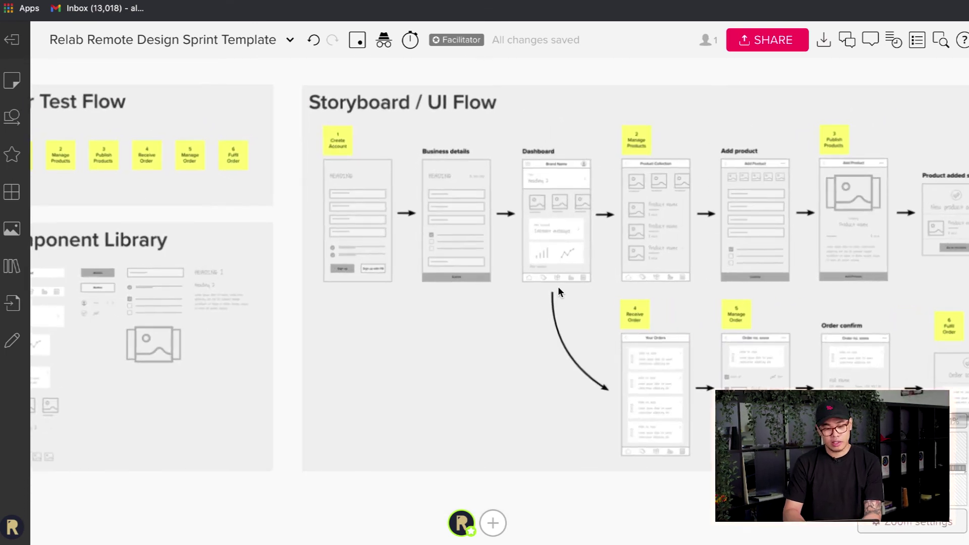